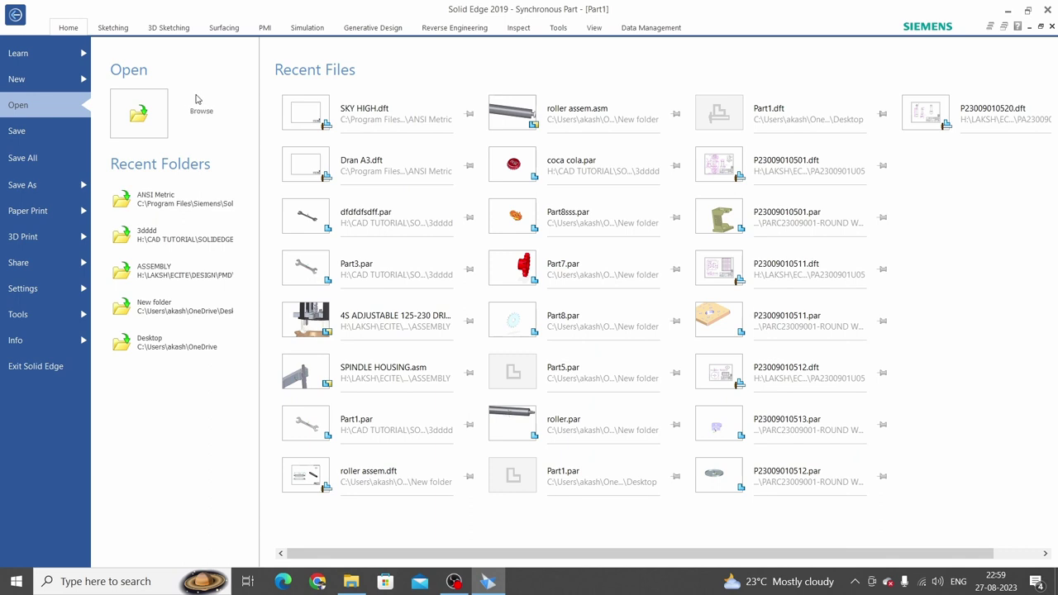
Step: Create a new ISO metric part and use Transition to Ordered to switch Part1 to ordered modelling
left_click(26, 80)
left_click(257, 372)
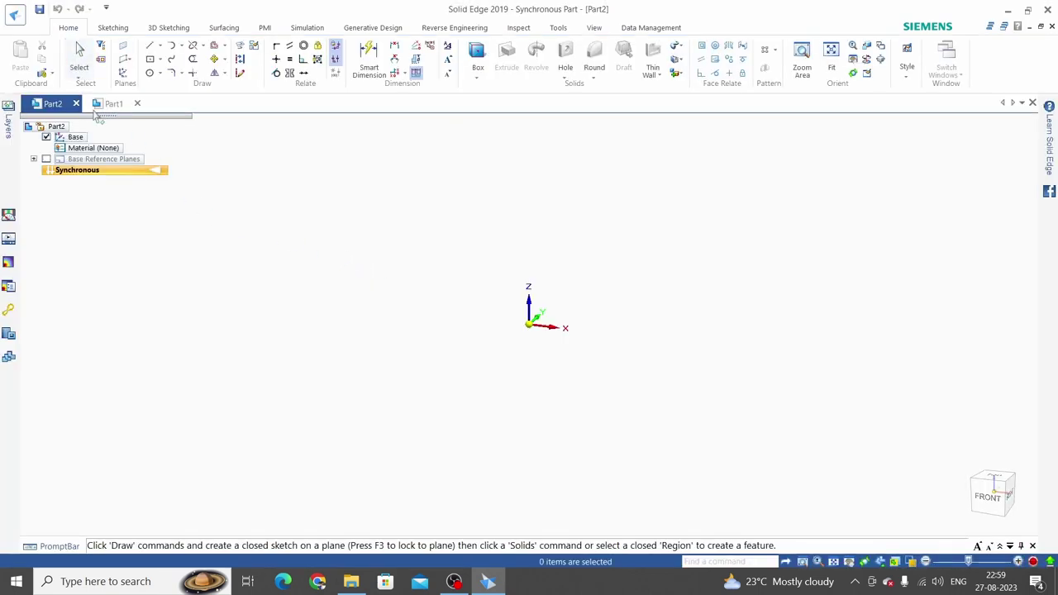
left_click(112, 103)
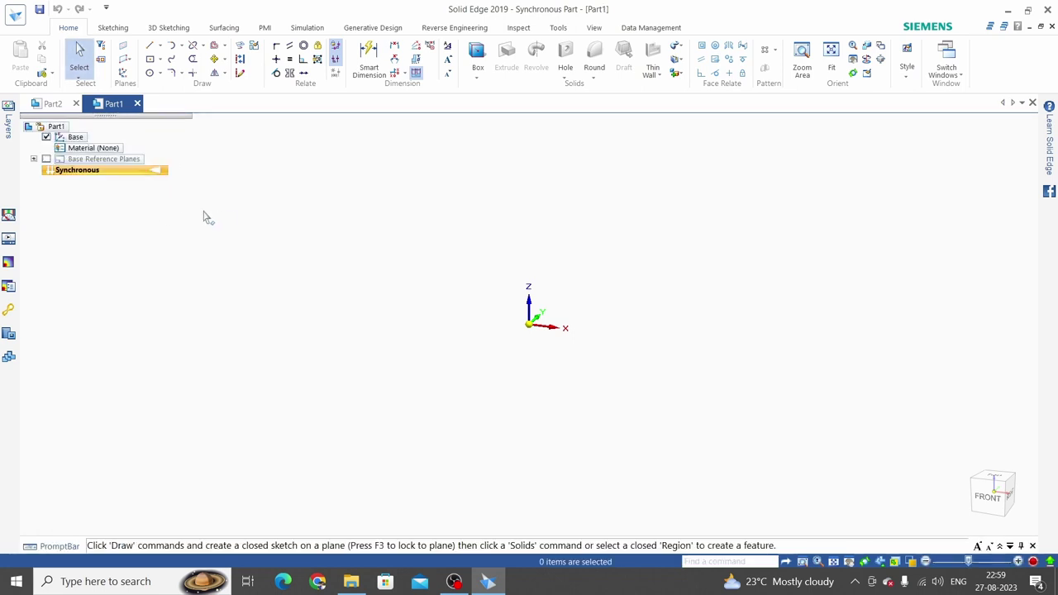
right_click(105, 176)
left_click(159, 303)
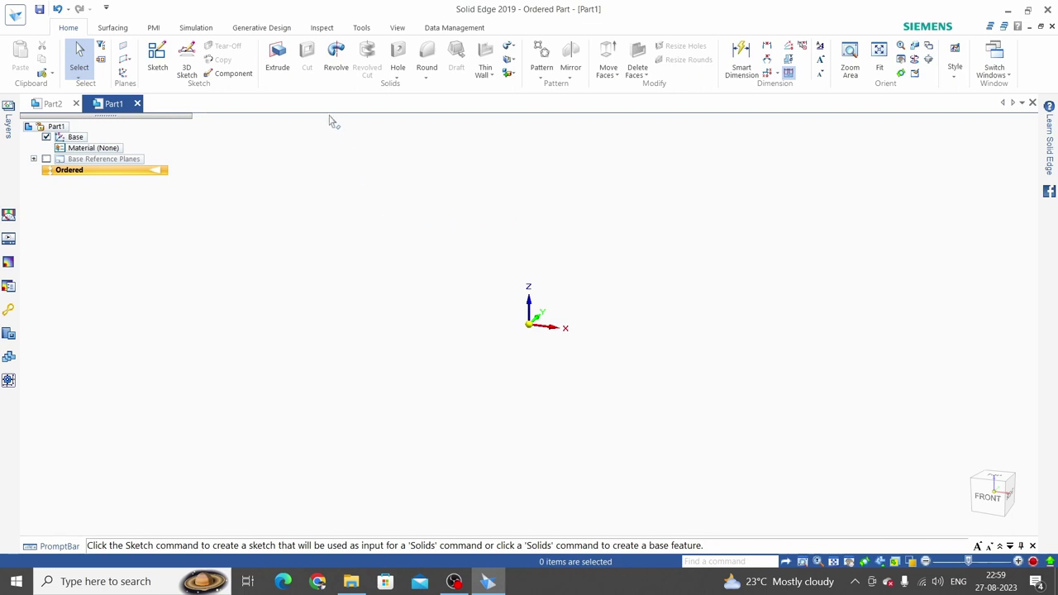
Step: Start a revolved protrusion on the front plane and draw a vertical line from the origin plus a top horizontal
left_click(337, 58)
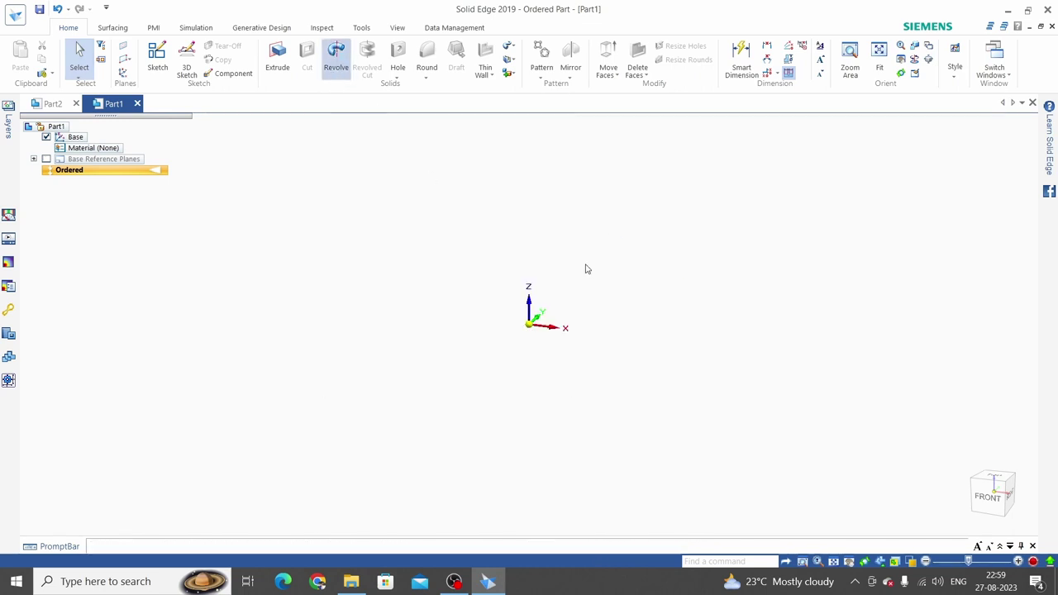
left_click(537, 314)
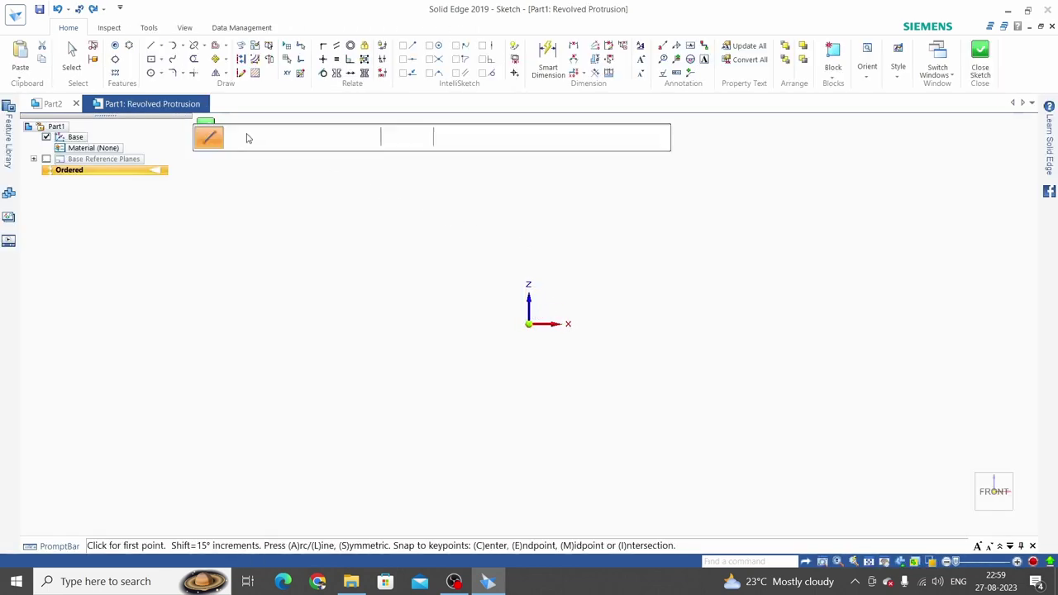
left_click(165, 50)
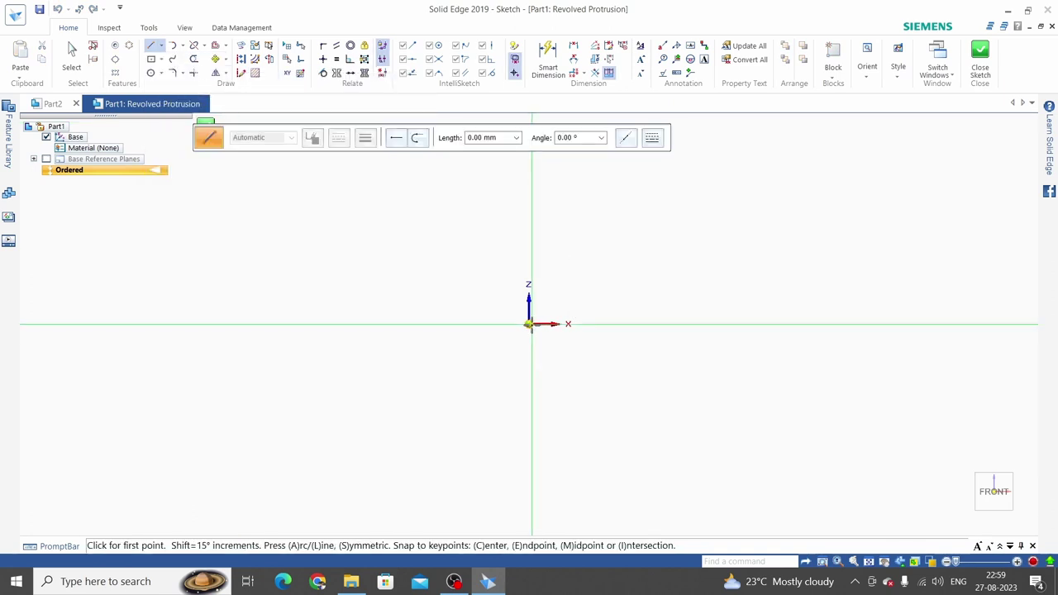
left_click(528, 323)
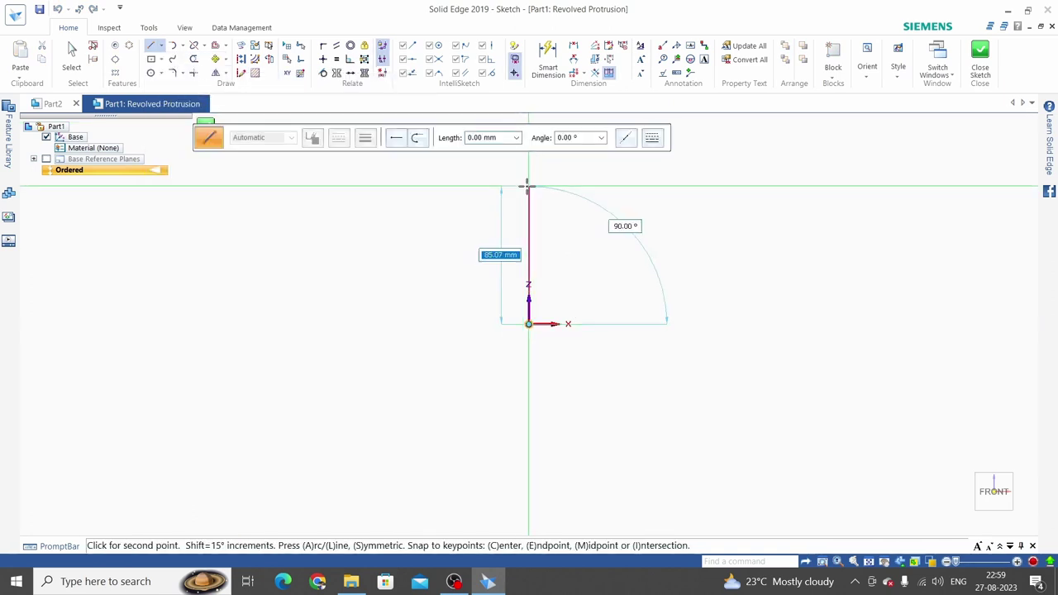
left_click(608, 221)
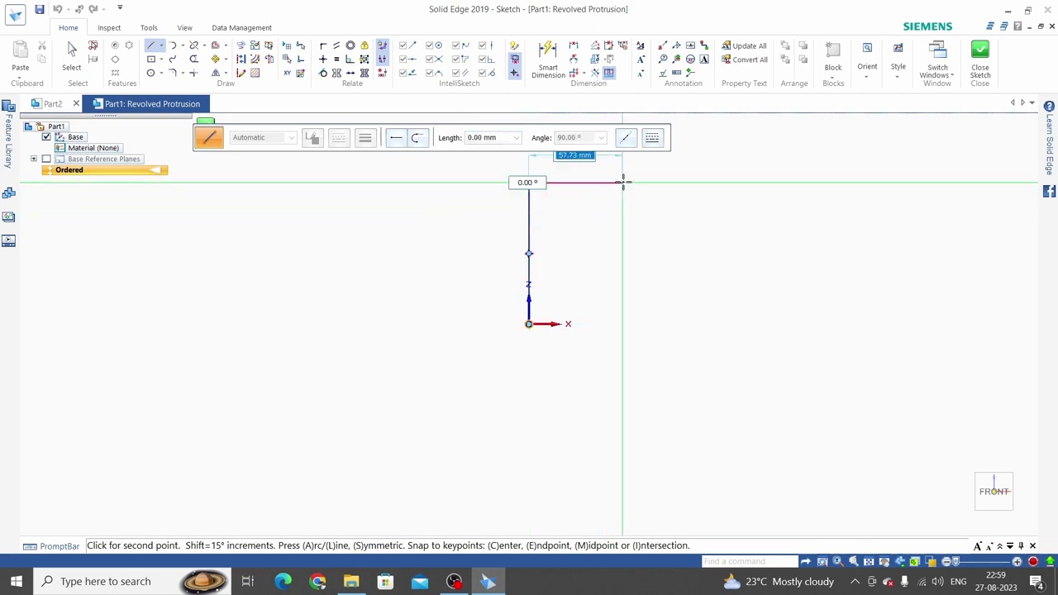
left_click(633, 182)
right_click(527, 344)
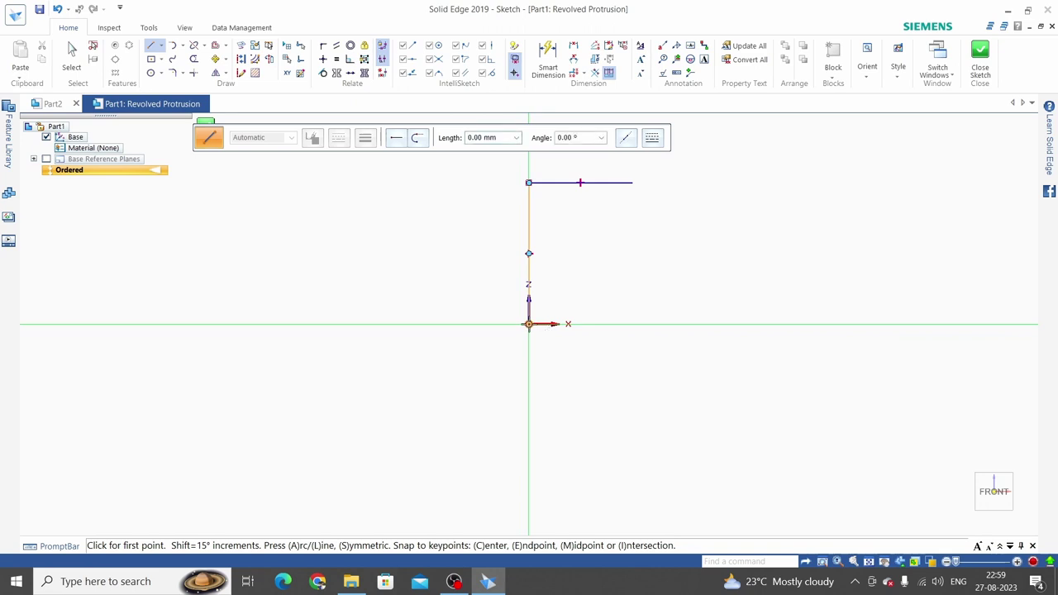
Step: Draw the bottom horizontal line from the origin to the right
left_click(529, 324)
left_click(691, 300)
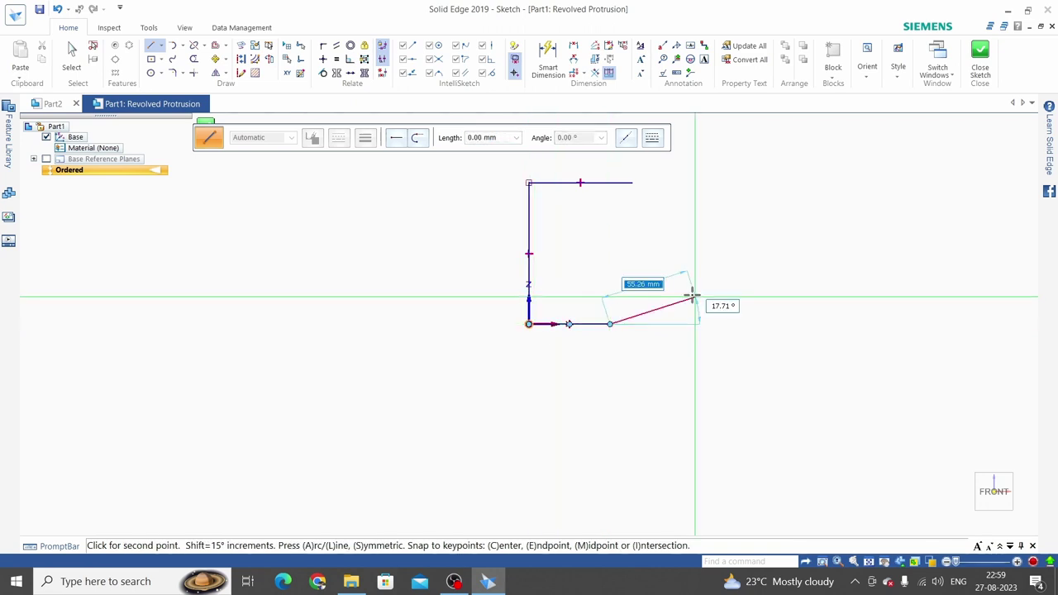
right_click(690, 296)
key("Escape")
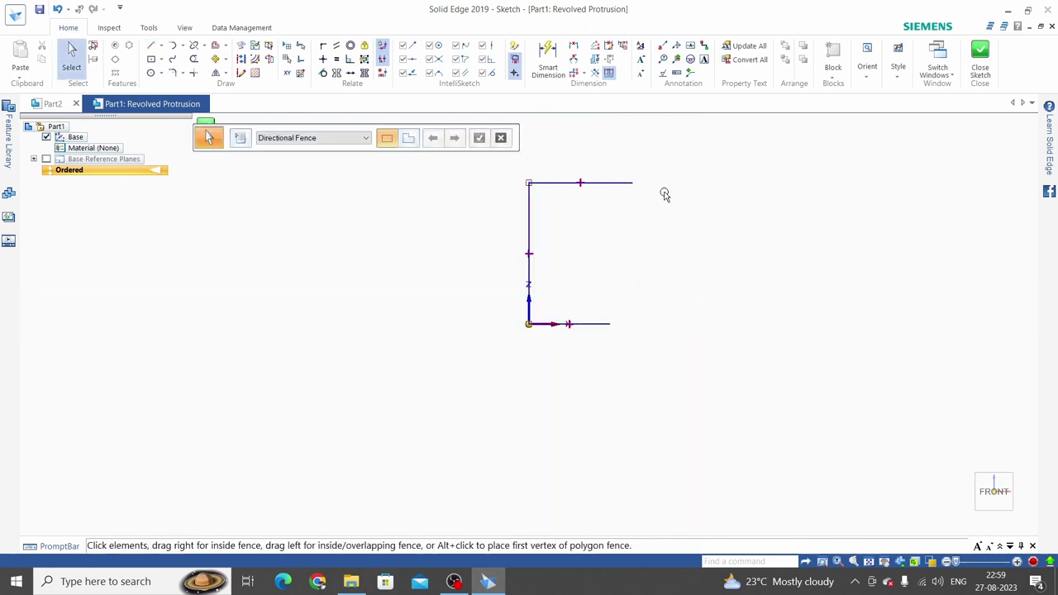
Step: Dimension the vertical line at 76, the top line at 40 and the bottom line at 25
left_click(552, 63)
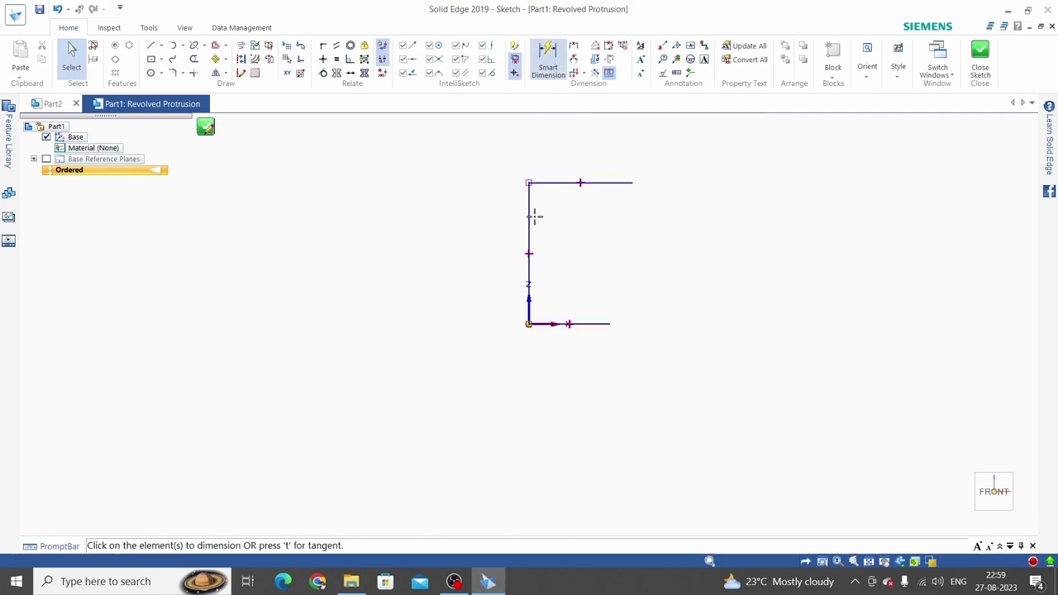
left_click(529, 216)
left_click(462, 248)
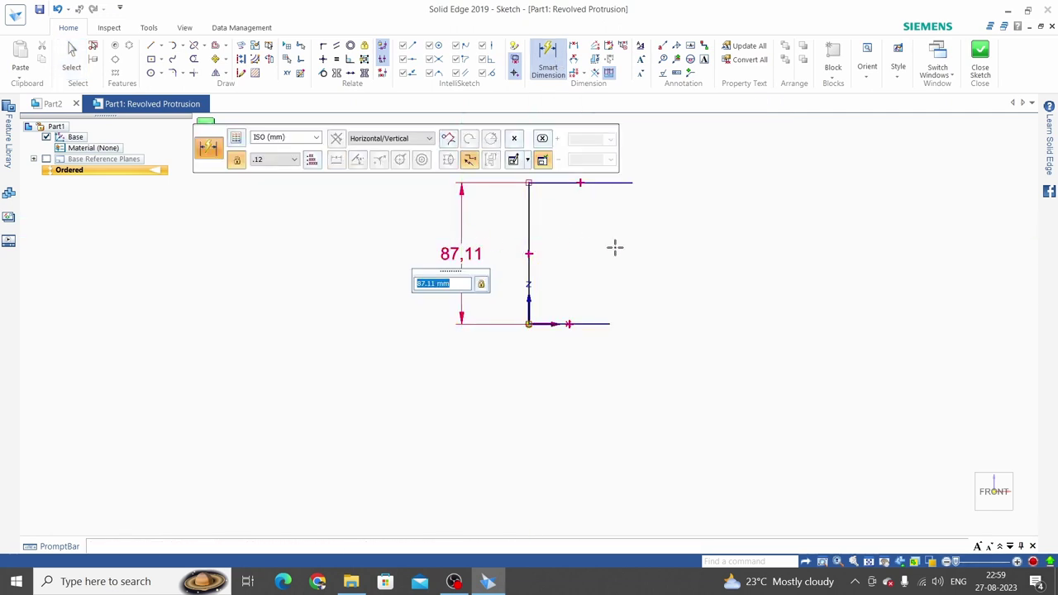
type("76")
key("Return")
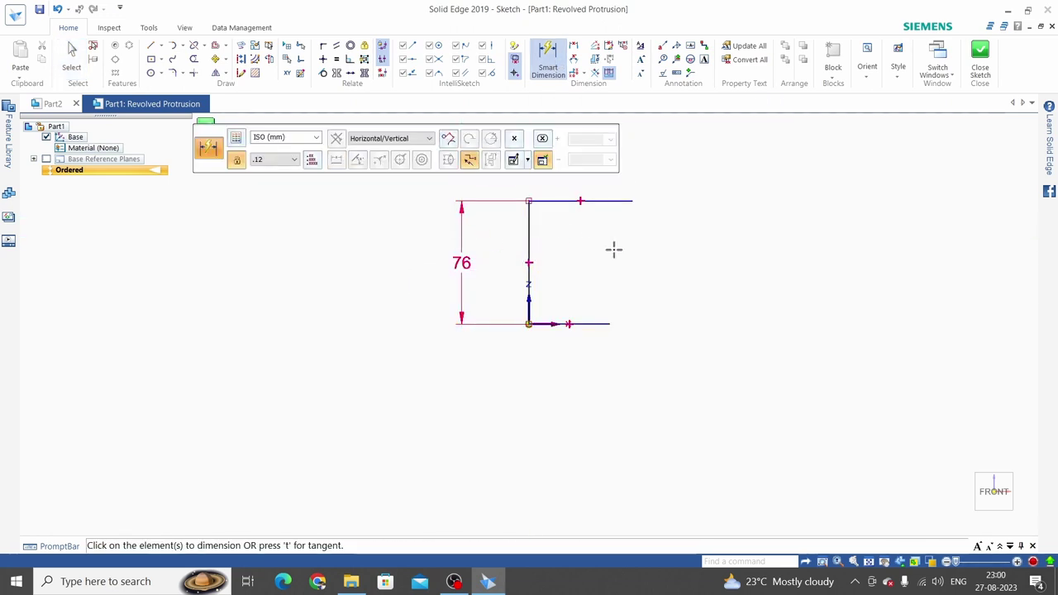
scroll(626, 338, "down", 2)
scroll(612, 273, "up", 3)
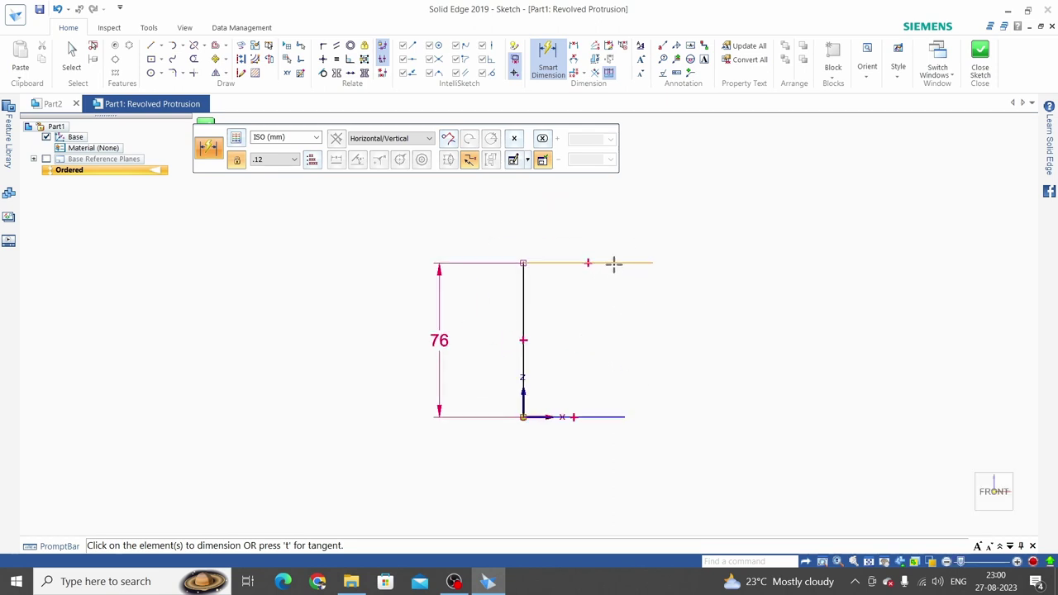
left_click(613, 263)
left_click(597, 225)
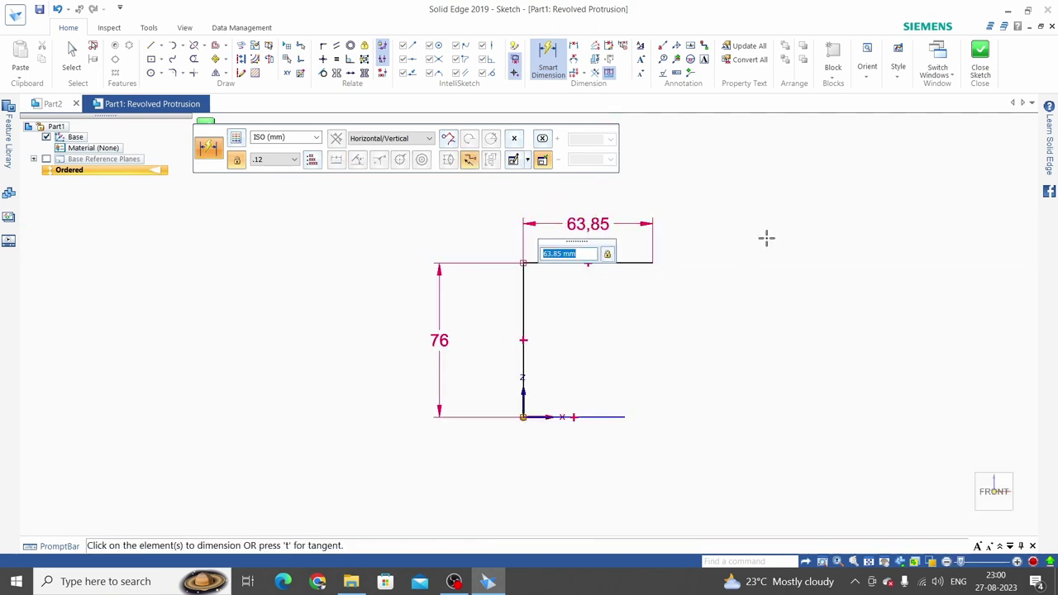
type("40")
key("Return")
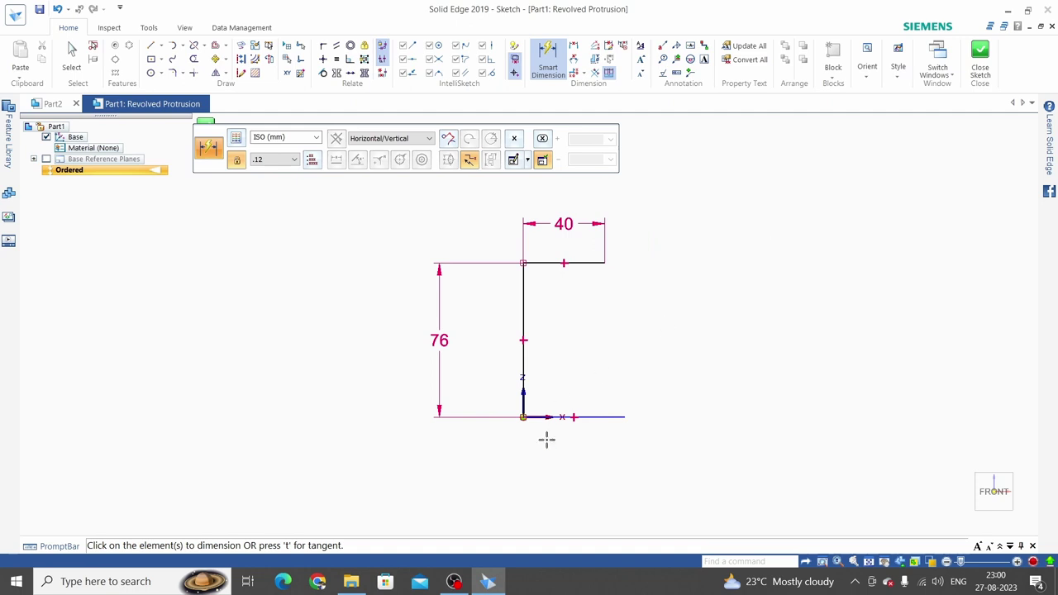
left_click(598, 418)
left_click(595, 453)
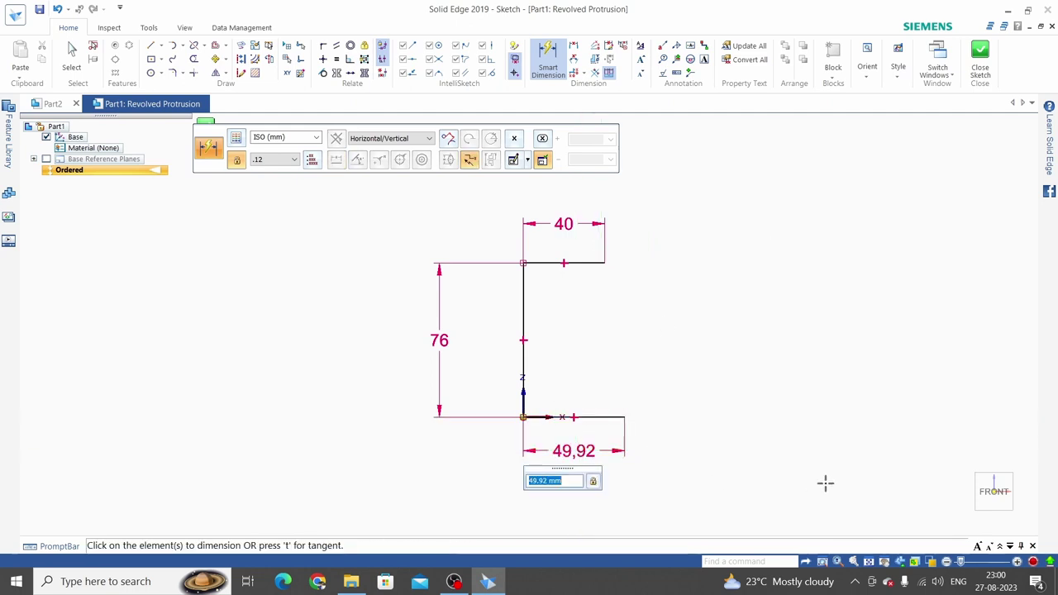
type("25")
key("Return")
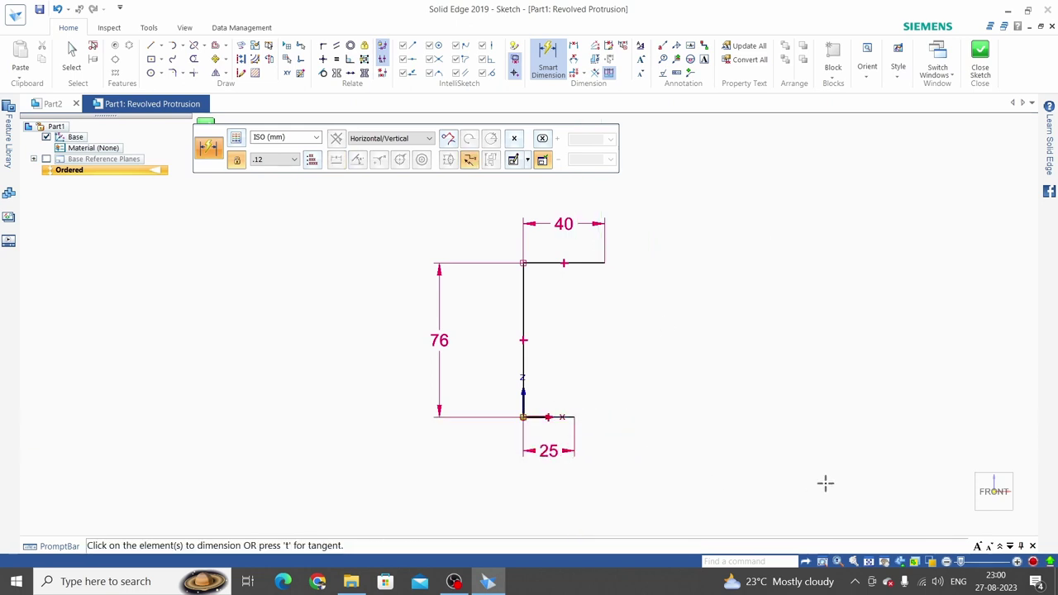
key("Escape")
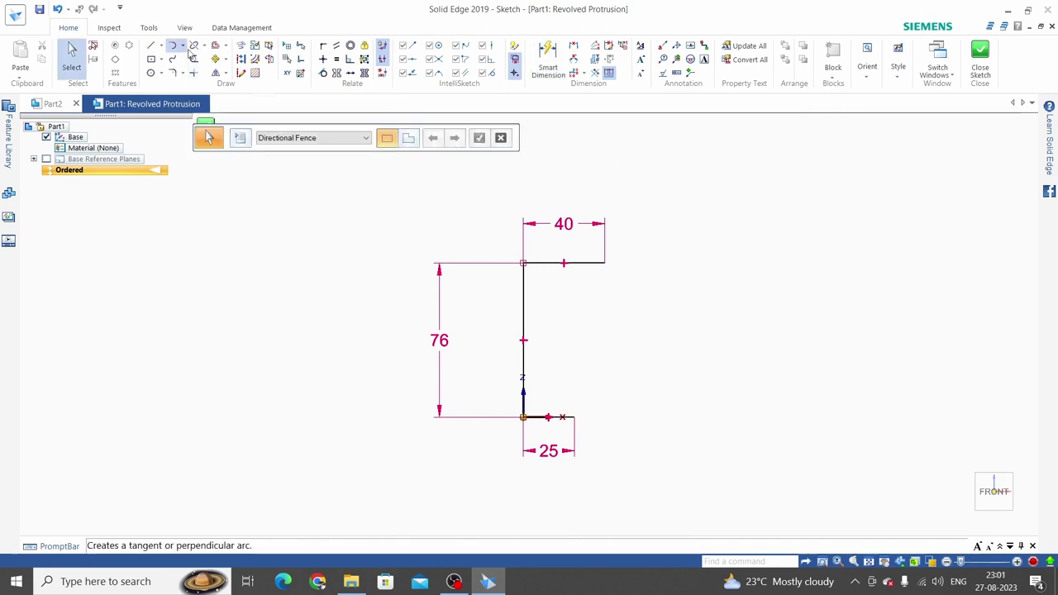
Step: Draw a three-point arc joining the top and bottom line ends, bulging outward
left_click(203, 74)
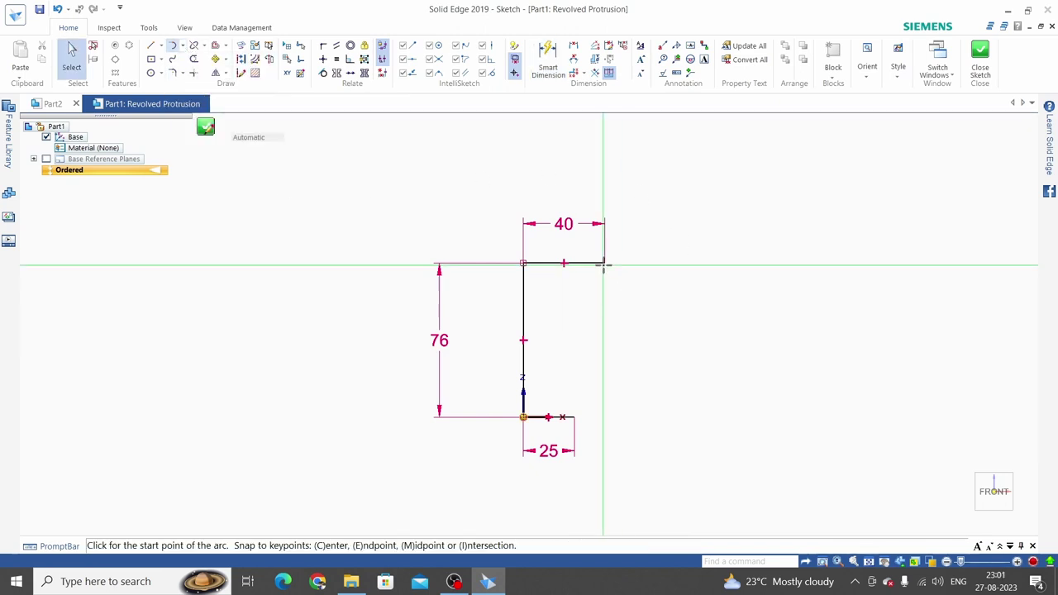
left_click(604, 262)
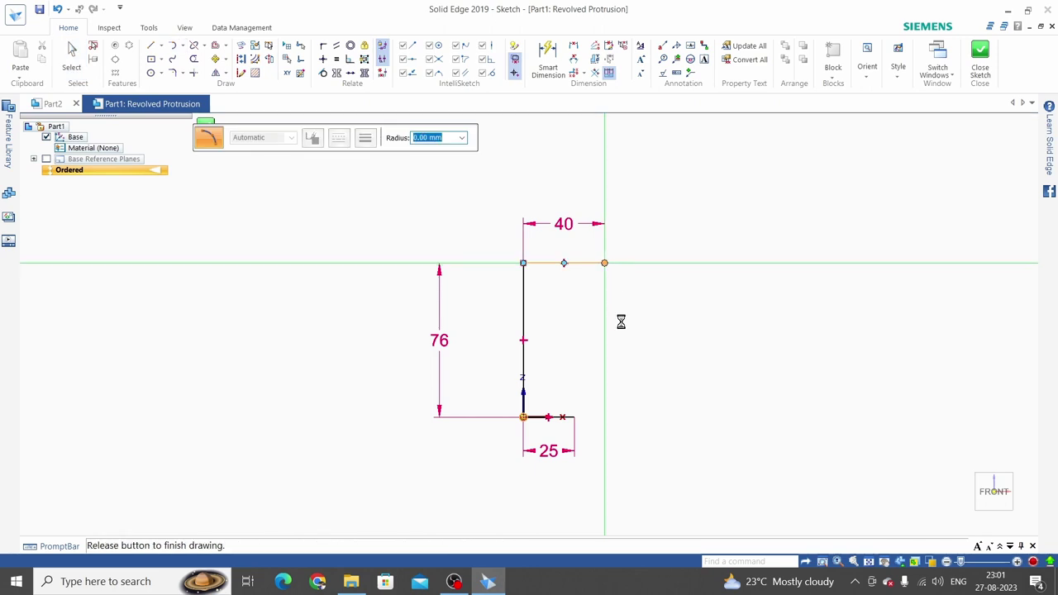
left_click(574, 416)
left_click(601, 342)
key("Escape")
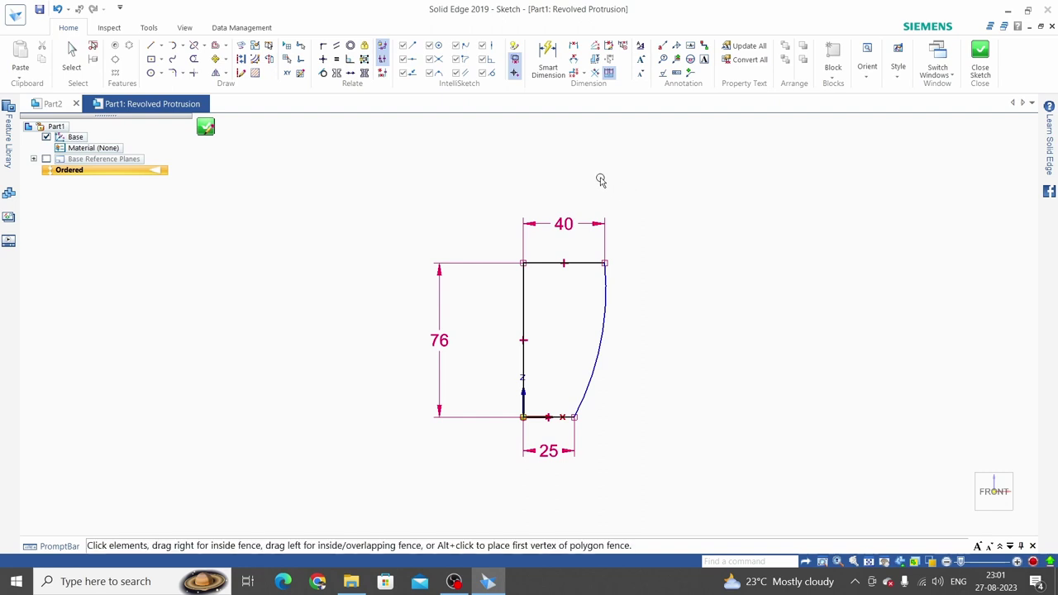
Step: Dimension the arc radius to 150
left_click(548, 66)
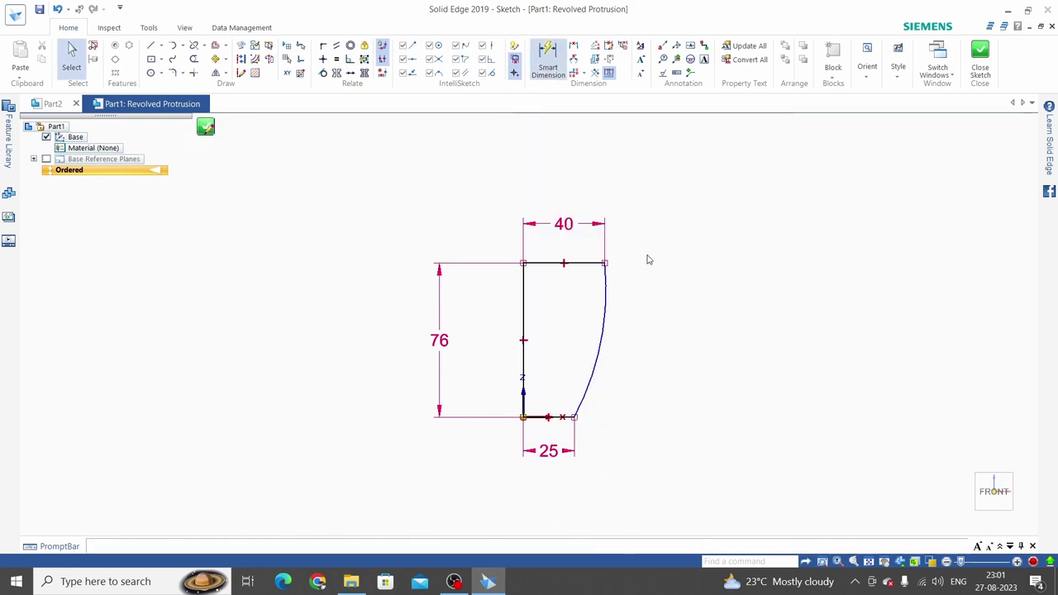
left_click(604, 295)
left_click(686, 320)
type("150")
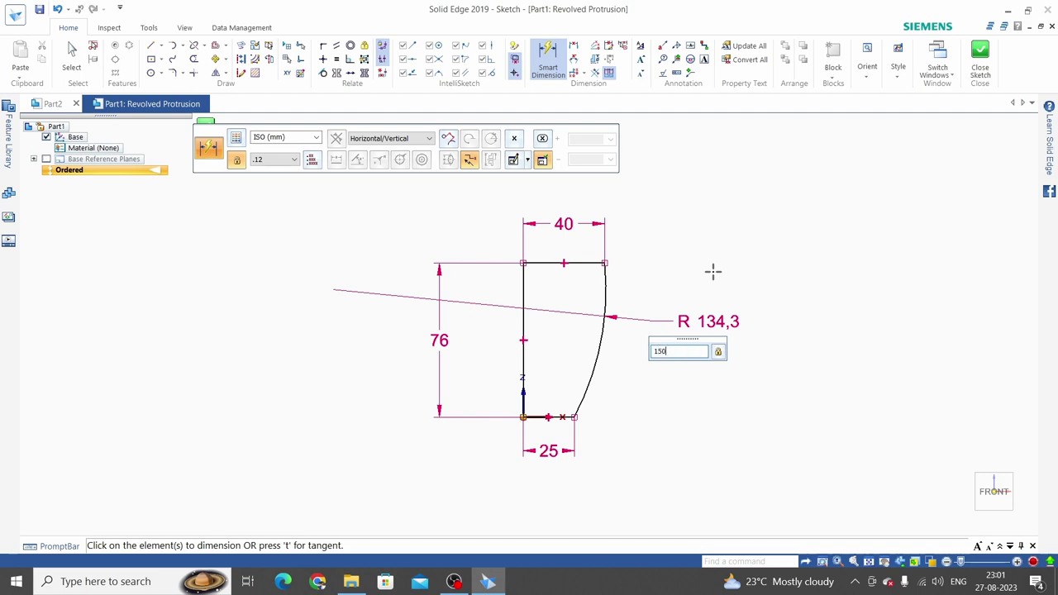
key("Return")
key("Escape")
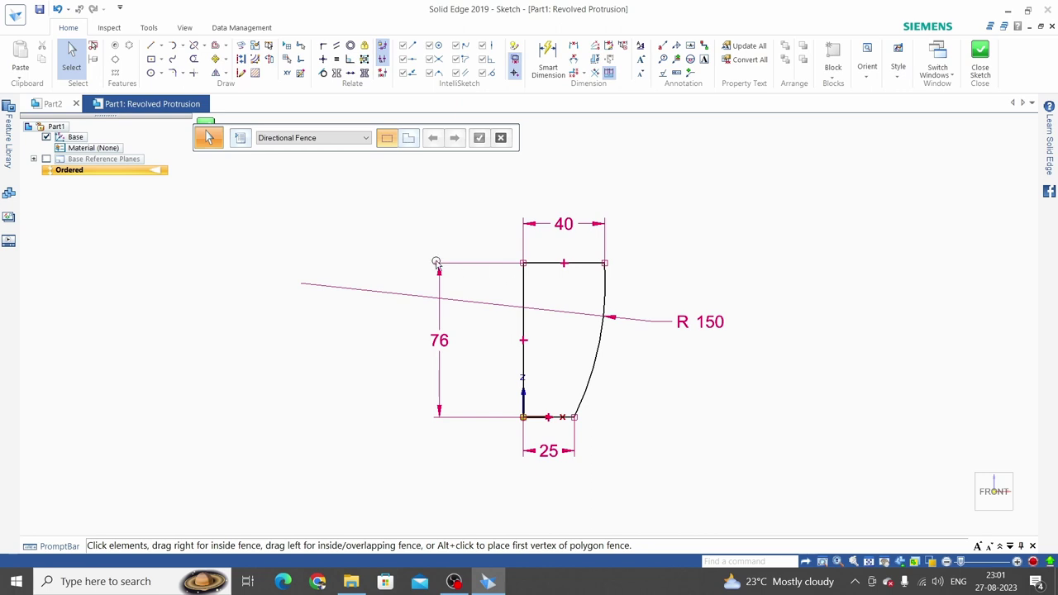
Step: Revolve the mug profile a full 360° into Protrusion 1 and view its underside
left_click(270, 61)
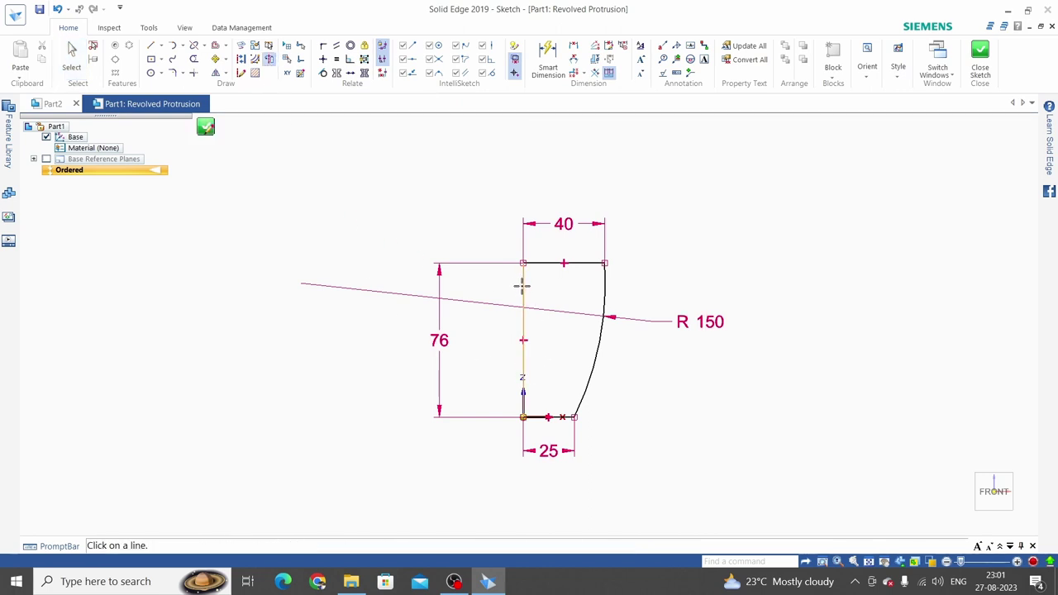
left_click(981, 59)
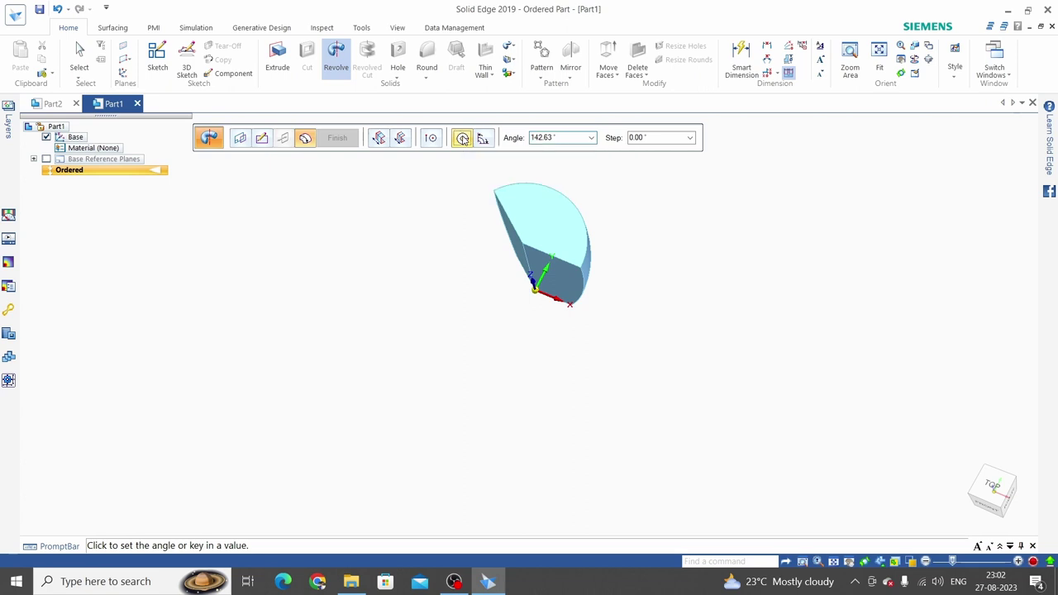
left_click(462, 139)
left_click(336, 139)
key("Escape")
mouse_move(662, 303)
middle_mouse_down()
mouse_move(586, 133)
mouse_move(562, 148)
middle_mouse_up()
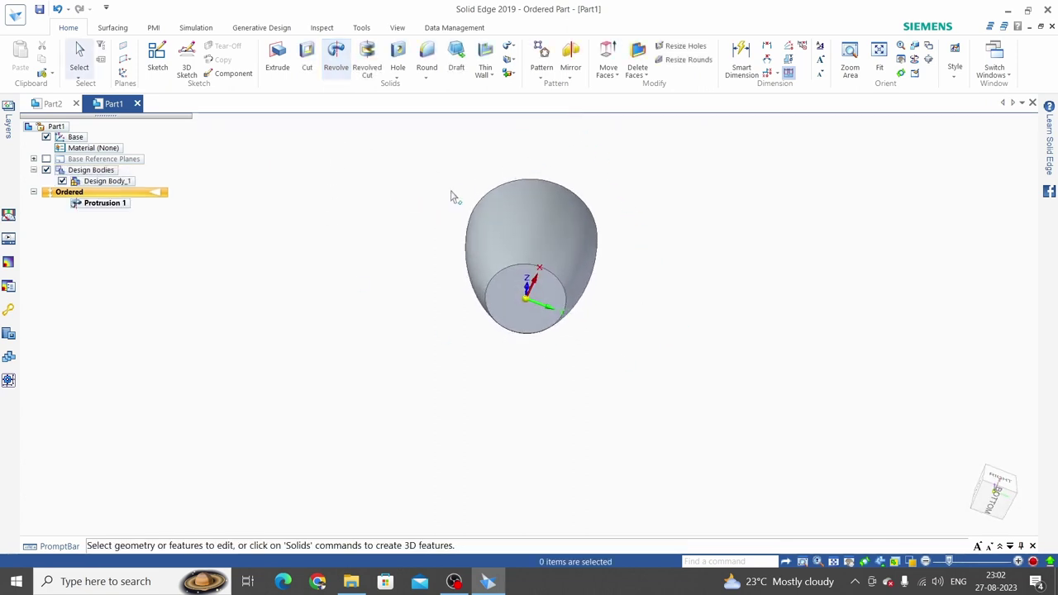
Step: Start a cutout sketched on the mug's circular bottom face
left_click(307, 55)
scroll(501, 307, "up", 2)
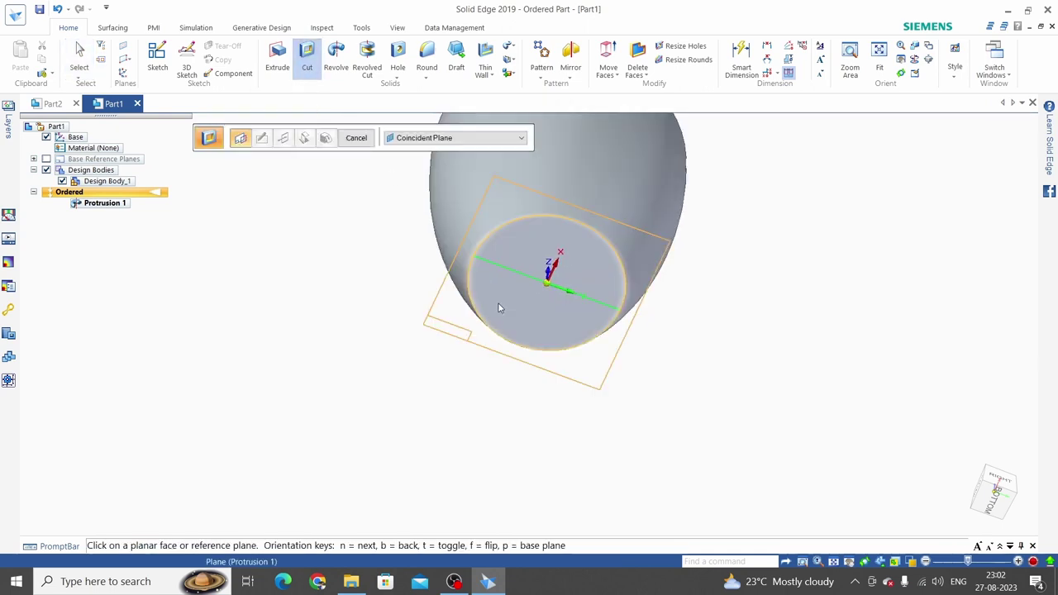
left_click(499, 307)
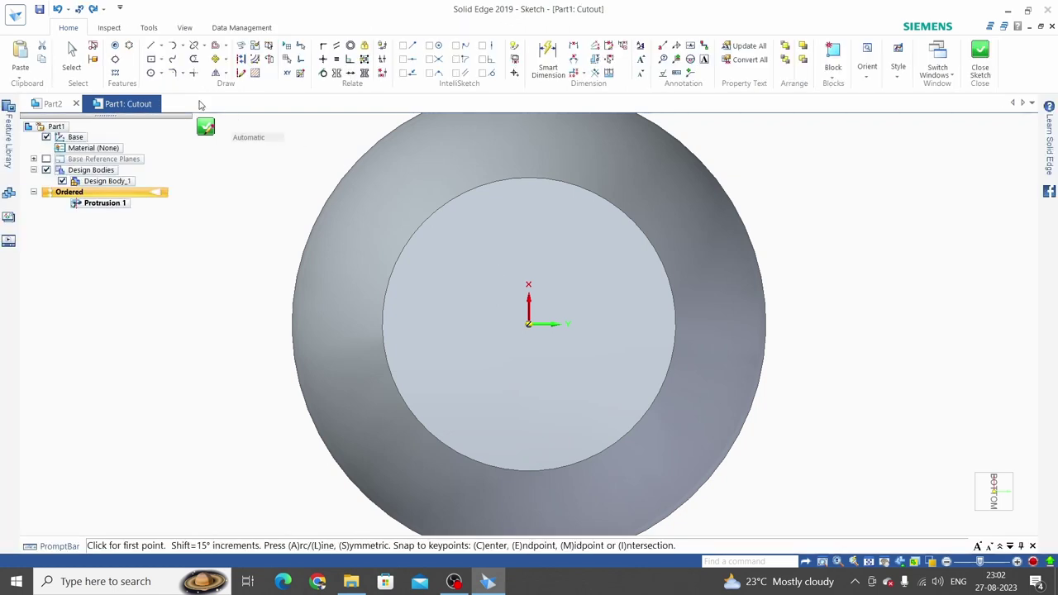
Step: Draw a 40 mm diameter circle centred at the origin and dimension its diameter
left_click(160, 73)
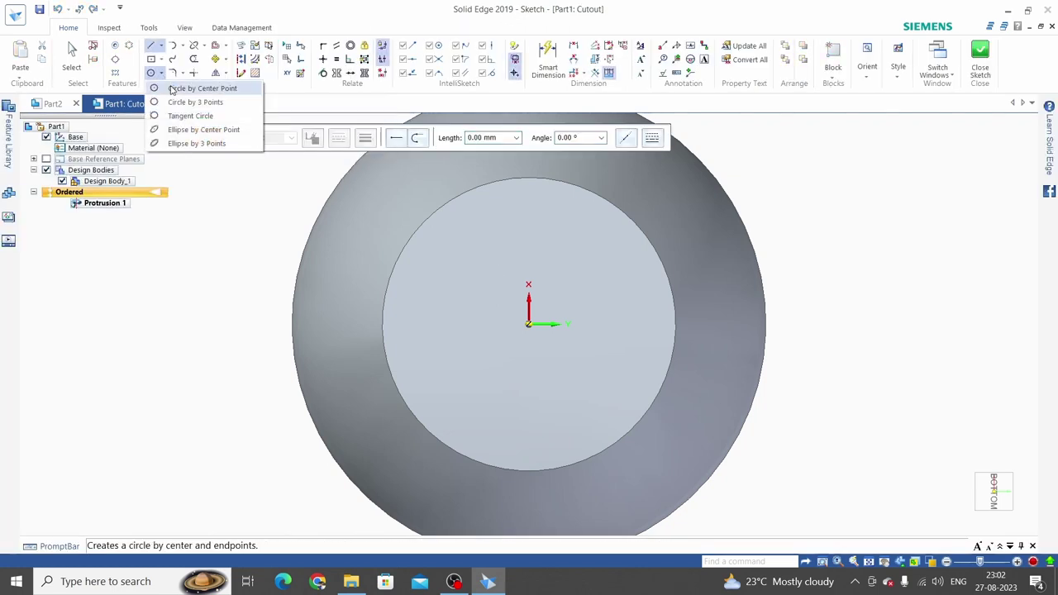
left_click(171, 89)
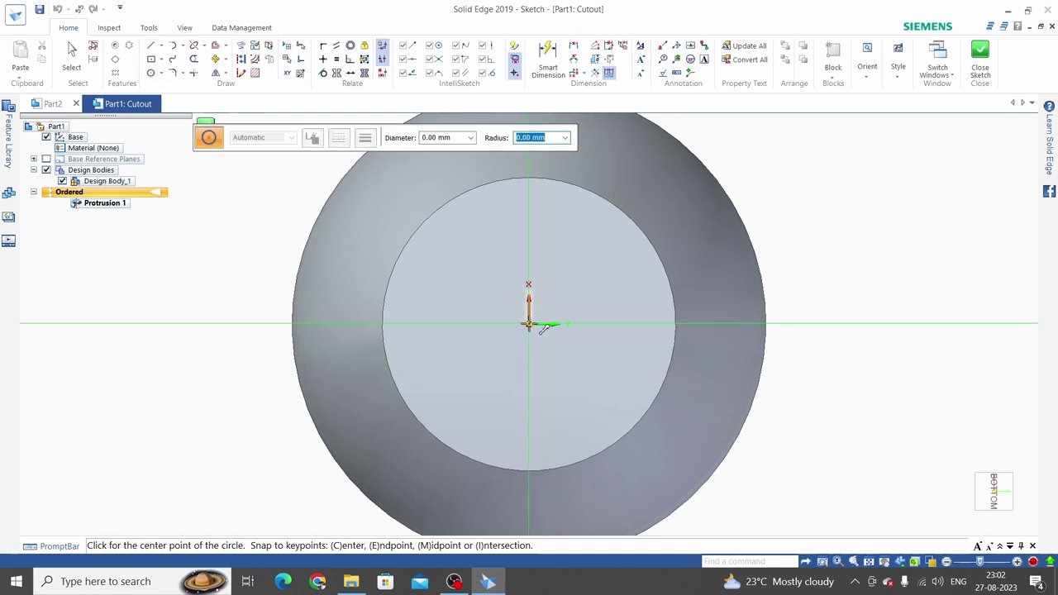
left_click(528, 323)
type("40")
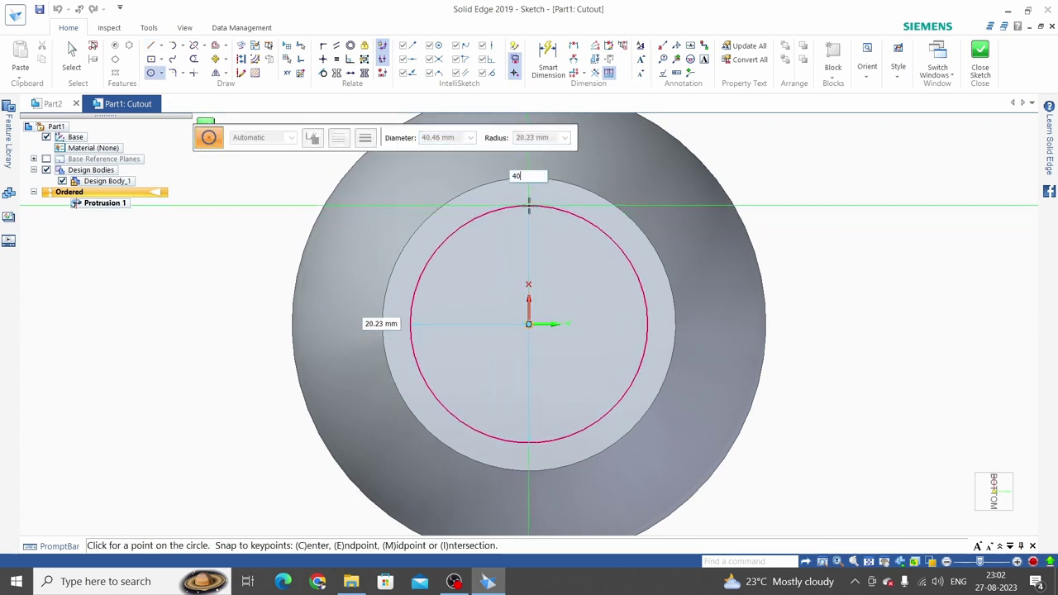
key("Return")
key("Escape")
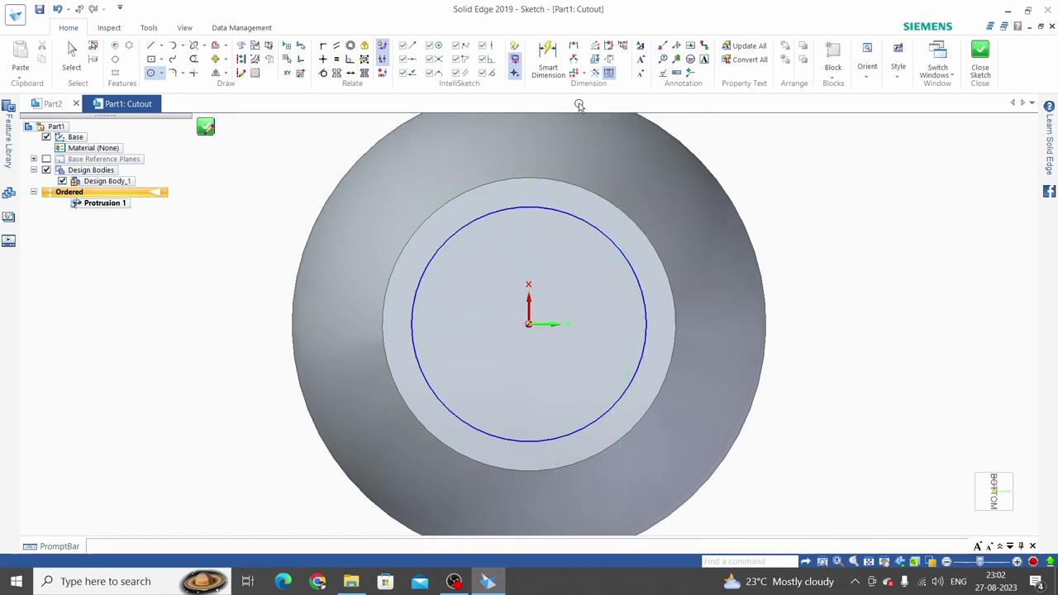
left_click(547, 56)
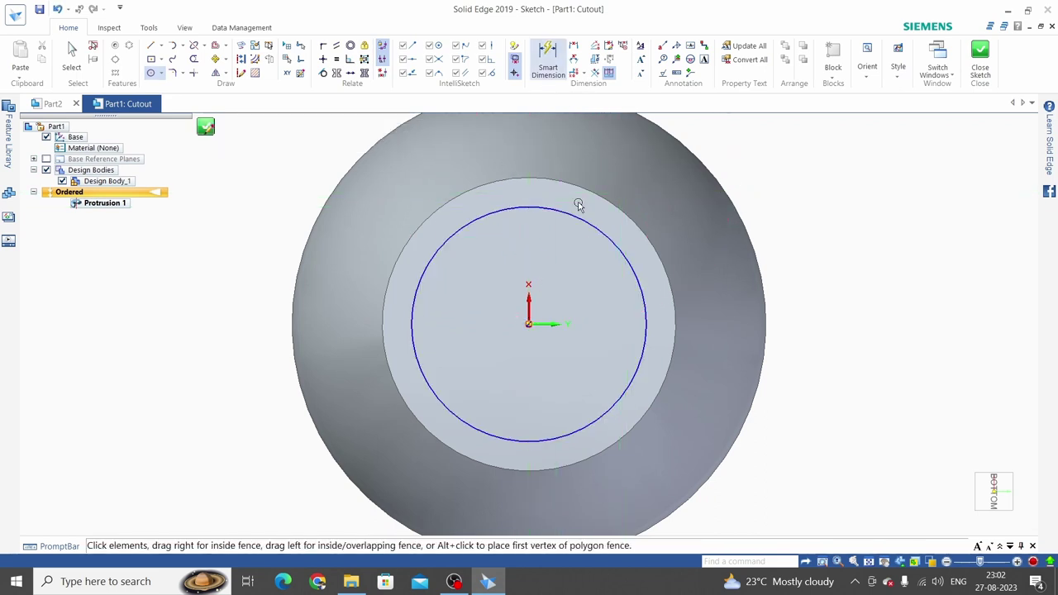
left_click(626, 262)
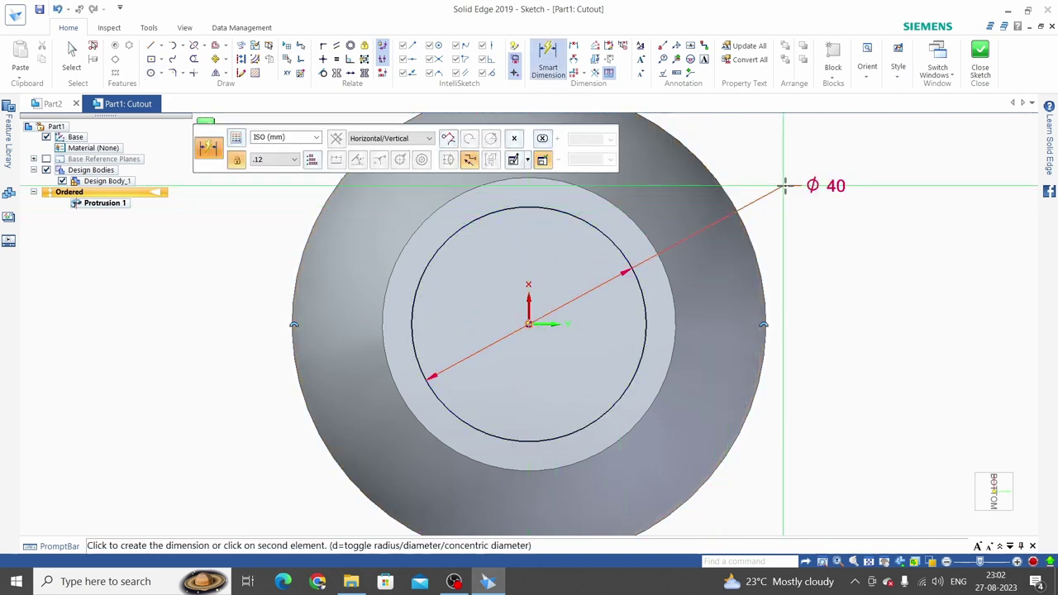
left_click(794, 194)
Step: Cut the 40 mm circle 5 mm deep into the mug base as Cutout 1
left_click(981, 53)
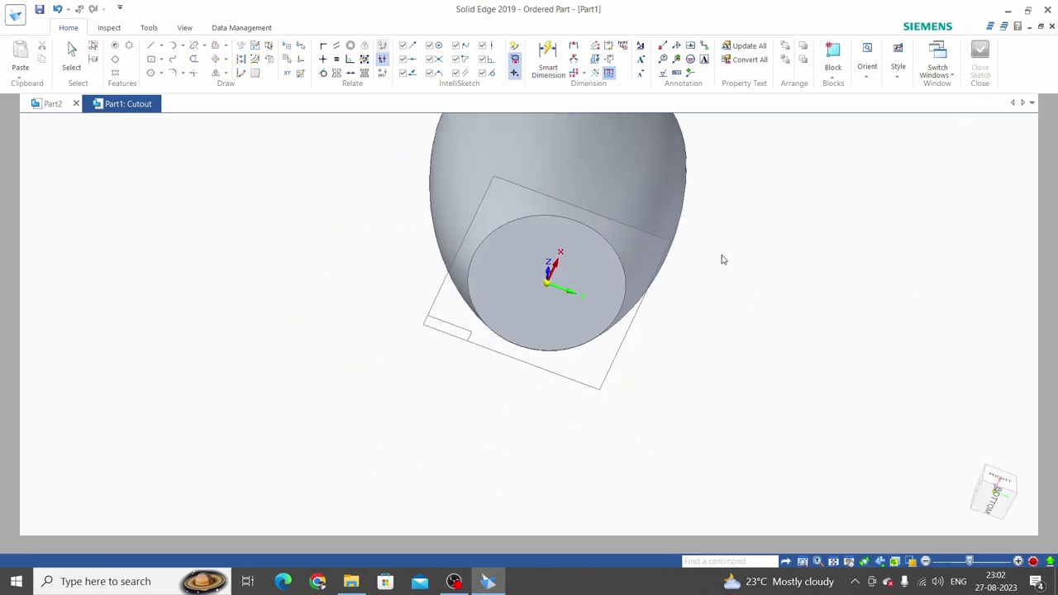
mouse_move(718, 250)
middle_mouse_down()
mouse_move(679, 295)
mouse_move(679, 319)
middle_mouse_up()
type("5")
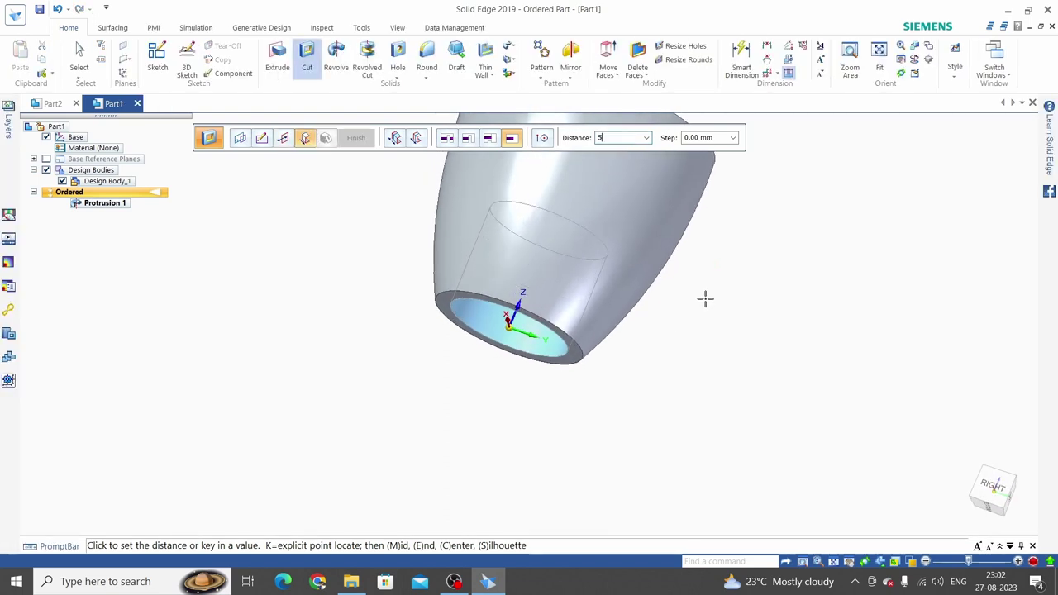
key("Return")
left_click(736, 289)
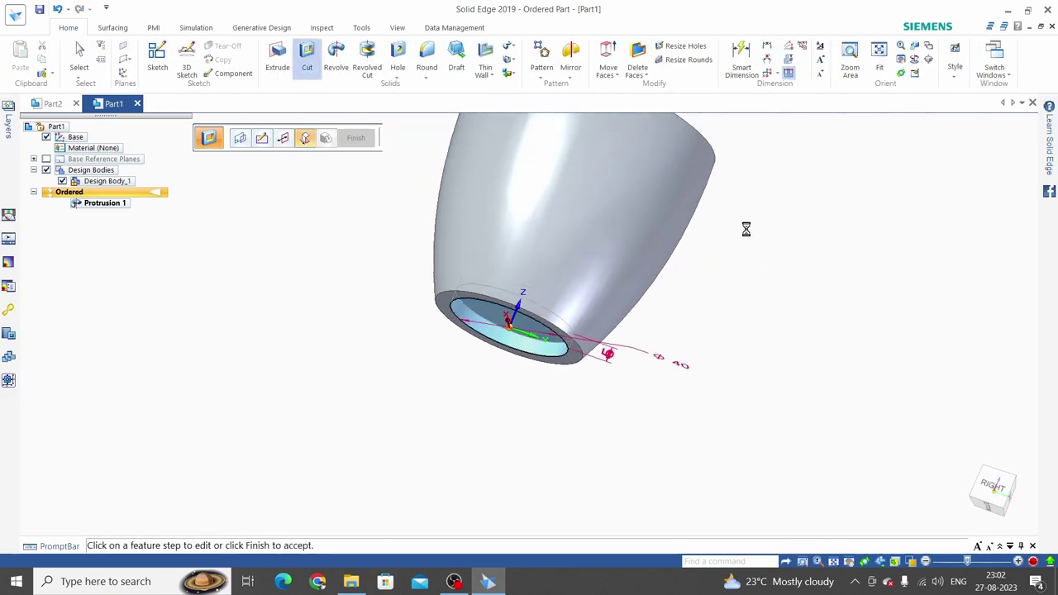
left_click(355, 137)
left_click(358, 138)
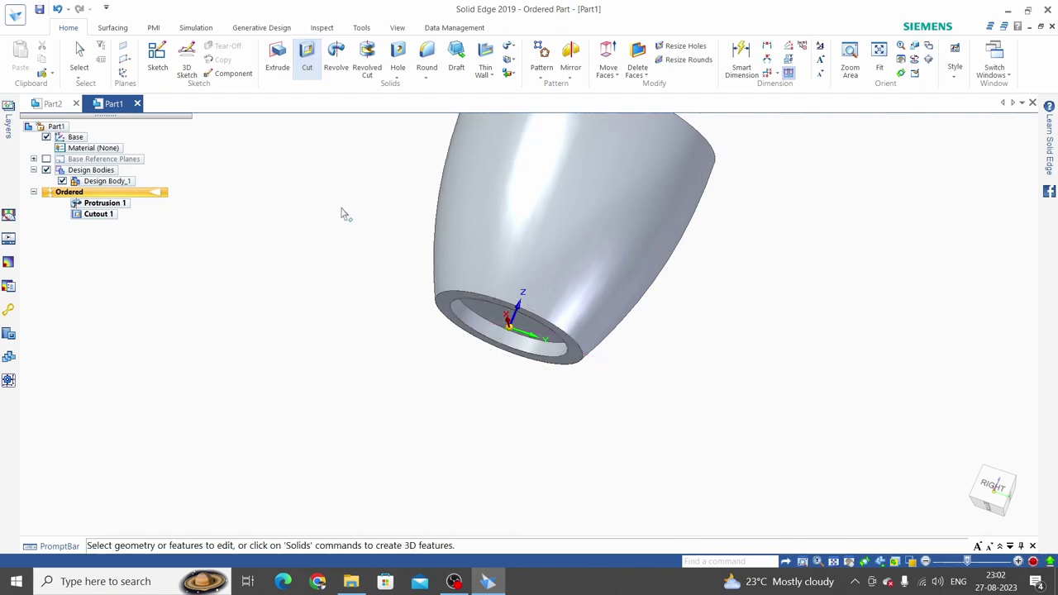
mouse_move(349, 336)
middle_mouse_down()
mouse_move(378, 224)
mouse_move(362, 292)
mouse_move(348, 214)
middle_mouse_up()
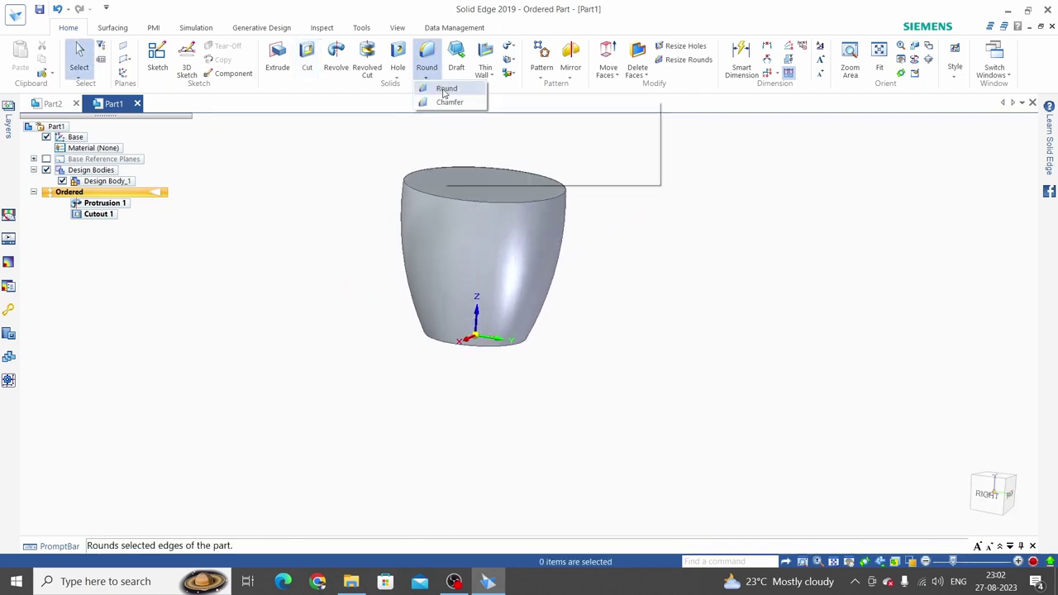
Step: Round the top rim, outer bottom edge and recess edge at 2 mm radius
left_click(446, 89)
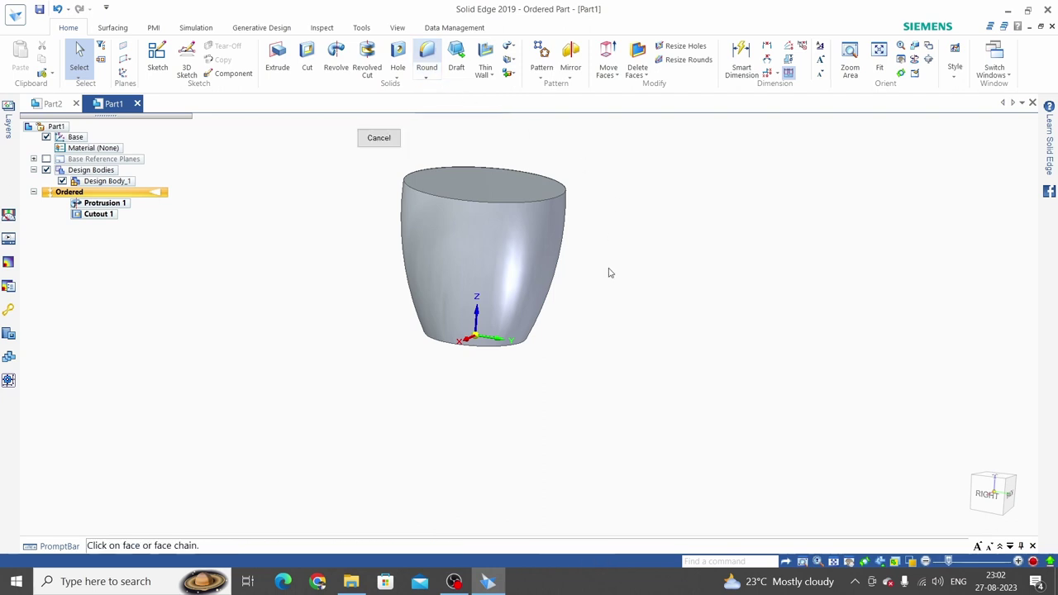
left_click(554, 202)
mouse_move(636, 325)
middle_mouse_down()
mouse_move(571, 245)
mouse_move(529, 286)
mouse_move(719, 333)
mouse_move(621, 348)
middle_mouse_up()
left_click(559, 301)
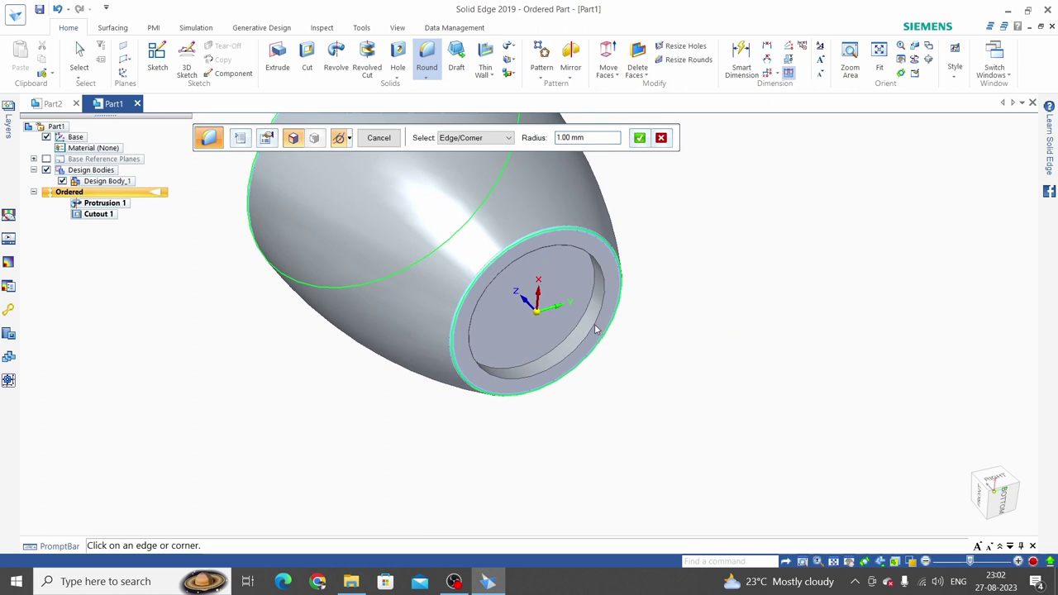
left_click(585, 328)
type("2")
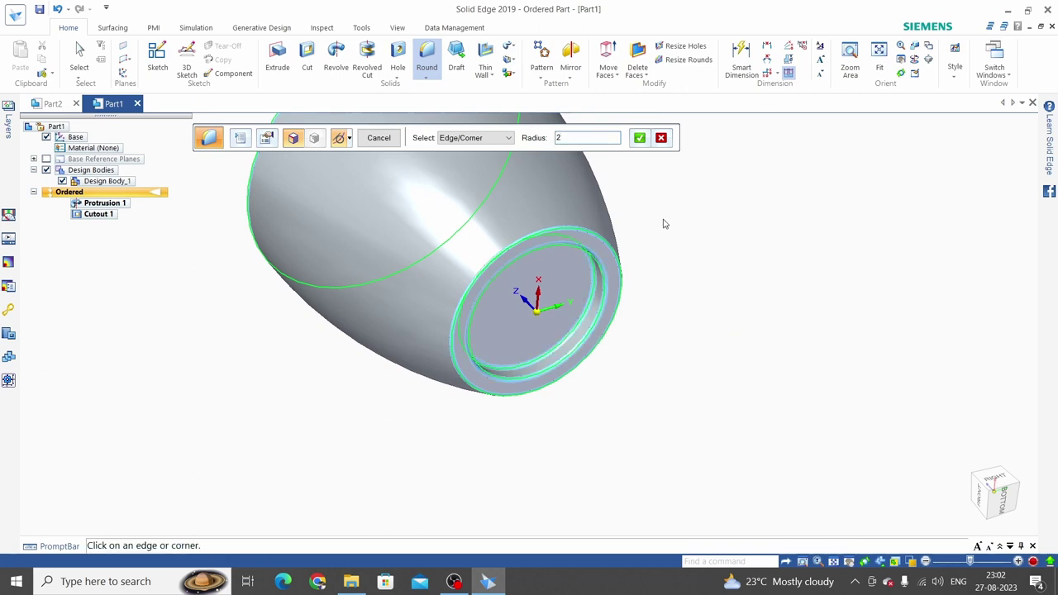
key("Return")
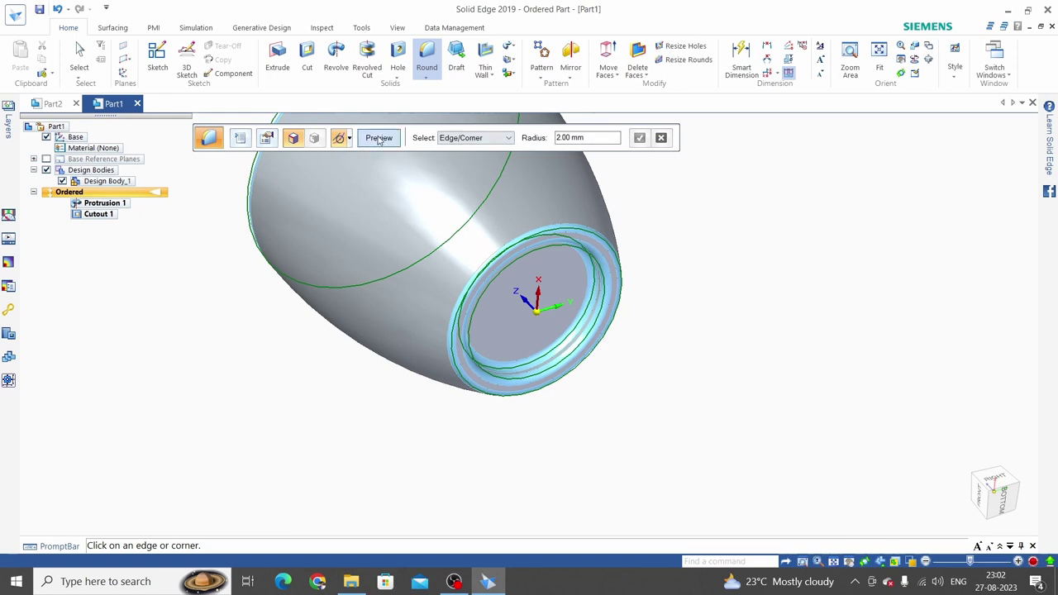
left_click(378, 138)
left_click(379, 137)
scroll(722, 329, "down", 3)
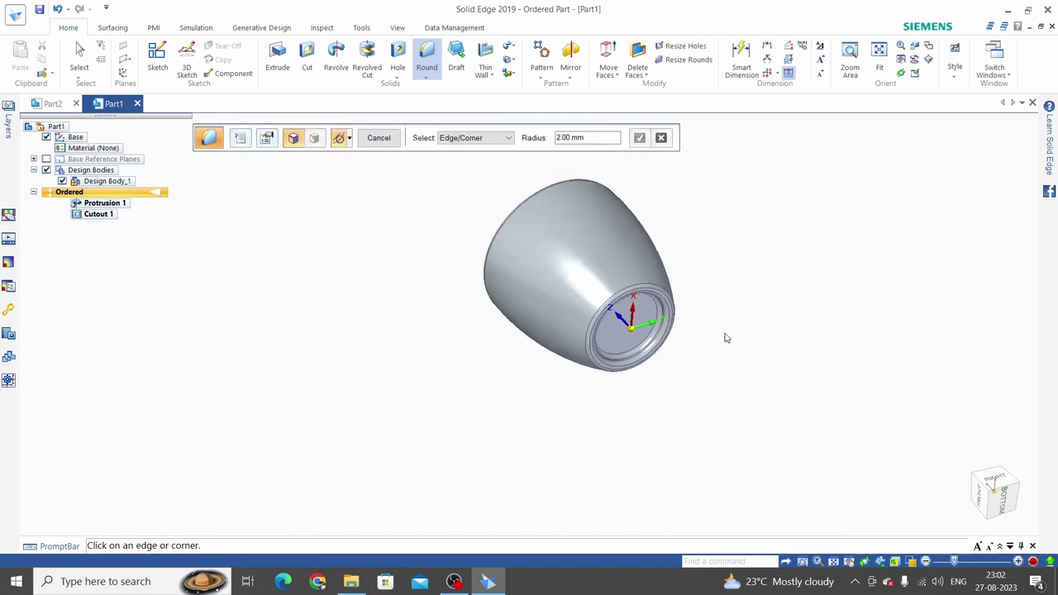
Step: Start a Thin Wall feature with 5 mm wall thickness
left_click(379, 138)
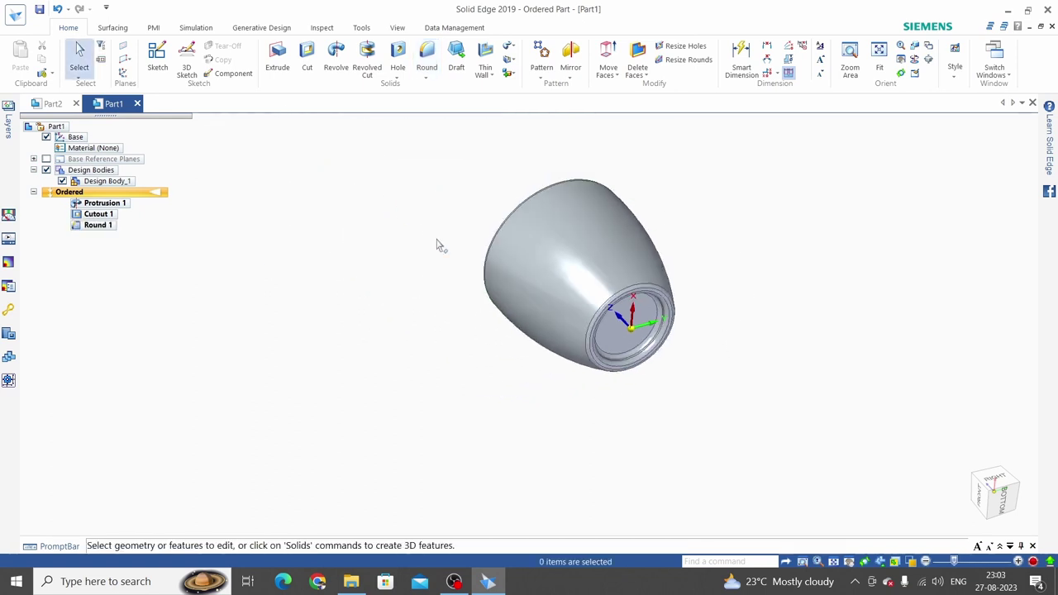
mouse_move(473, 196)
middle_mouse_down()
mouse_move(622, 156)
mouse_move(616, 215)
middle_mouse_up()
scroll(425, 220, "down", 3)
scroll(536, 200, "up", 3)
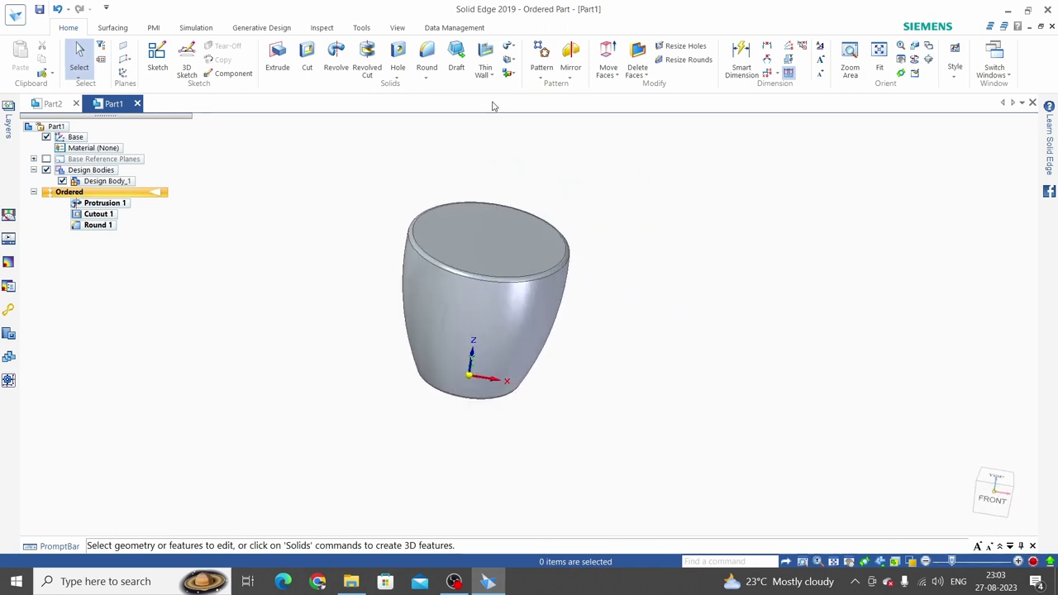
left_click(491, 76)
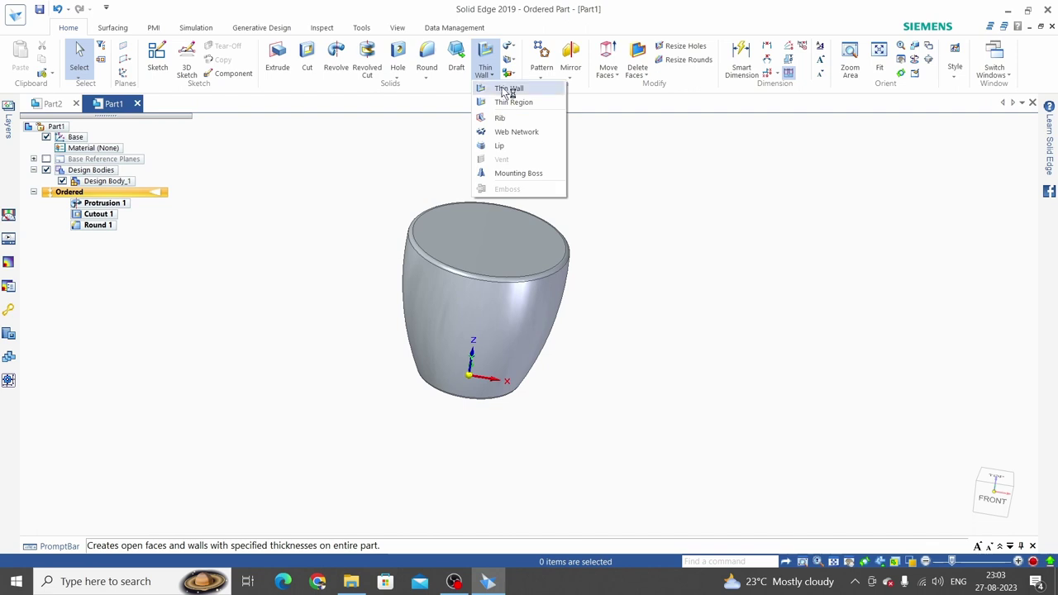
left_click(502, 89)
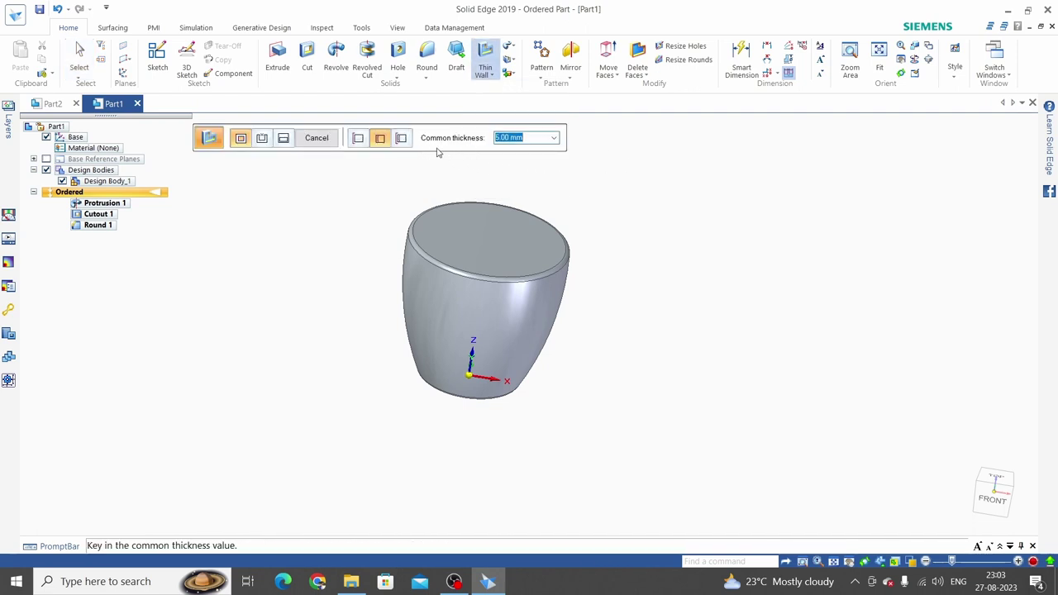
left_click(265, 142)
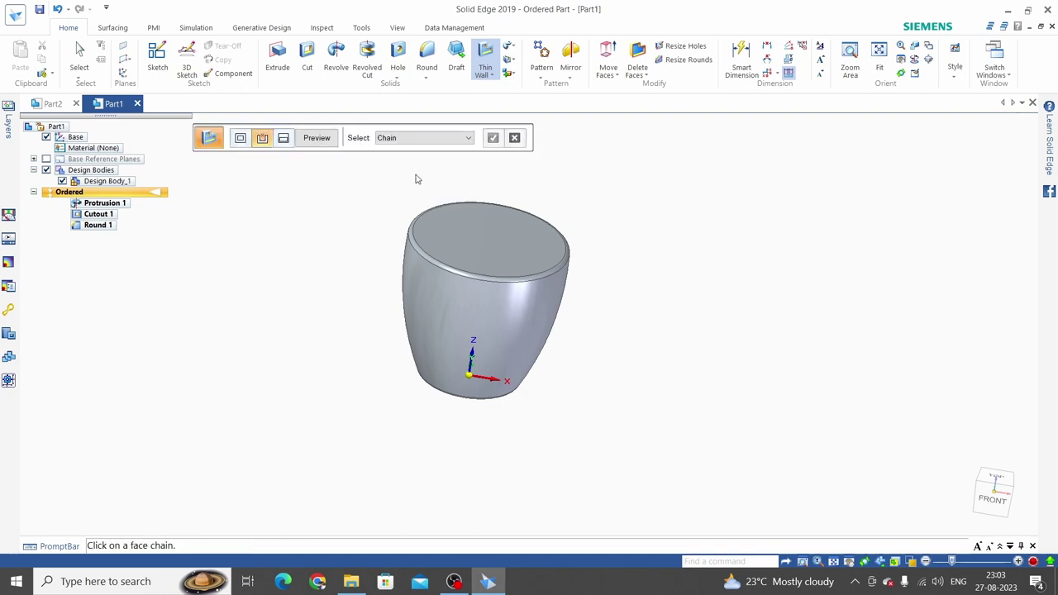
Step: Leave the mug's top face open using single-face selection and finish Thin-Wall 1
left_click(412, 138)
left_click(393, 149)
left_click(453, 238)
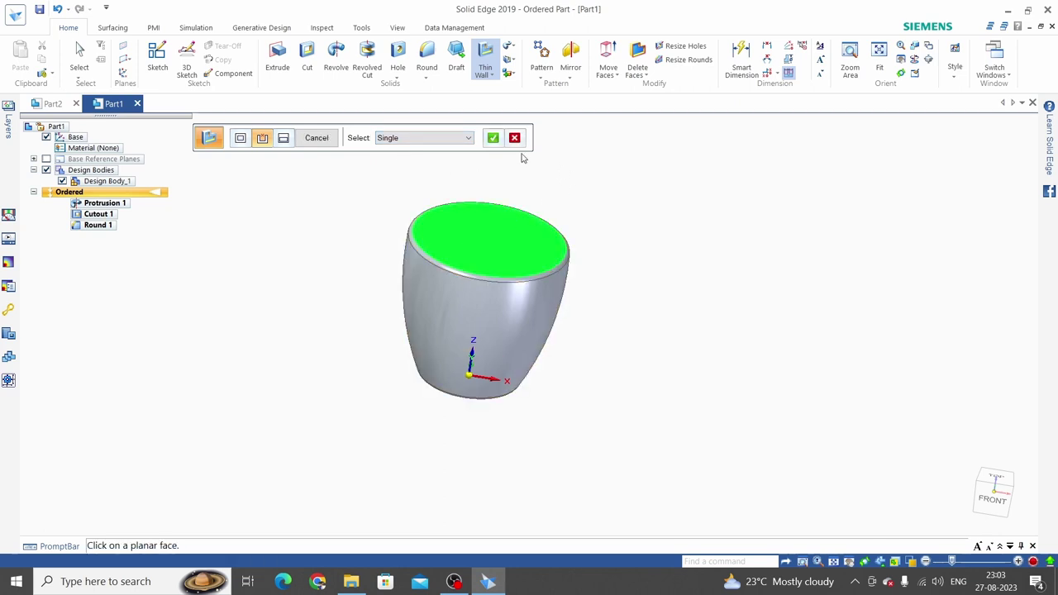
left_click(493, 141)
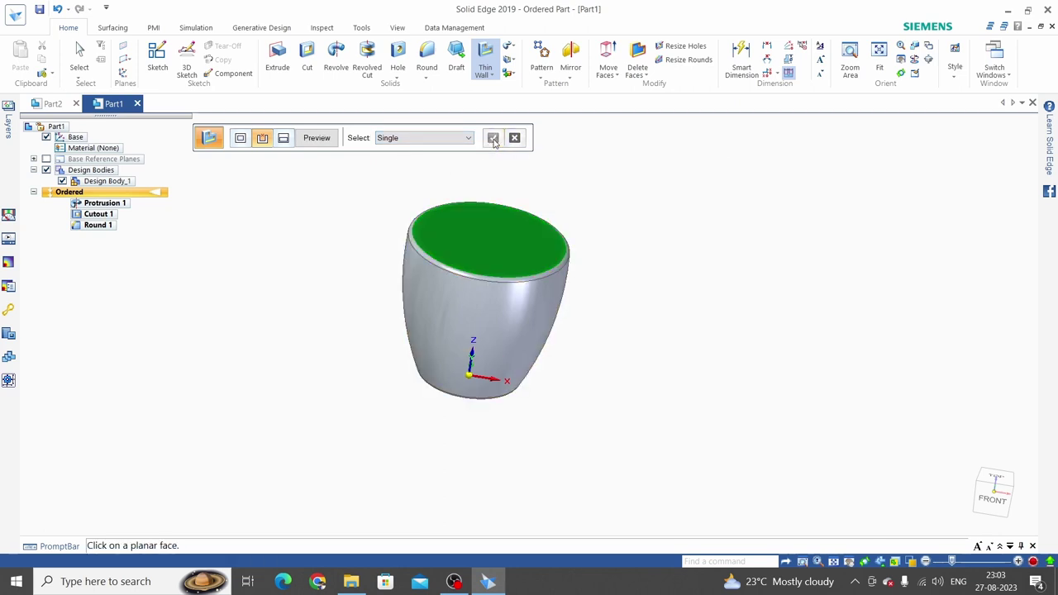
left_click(318, 139)
left_click(317, 137)
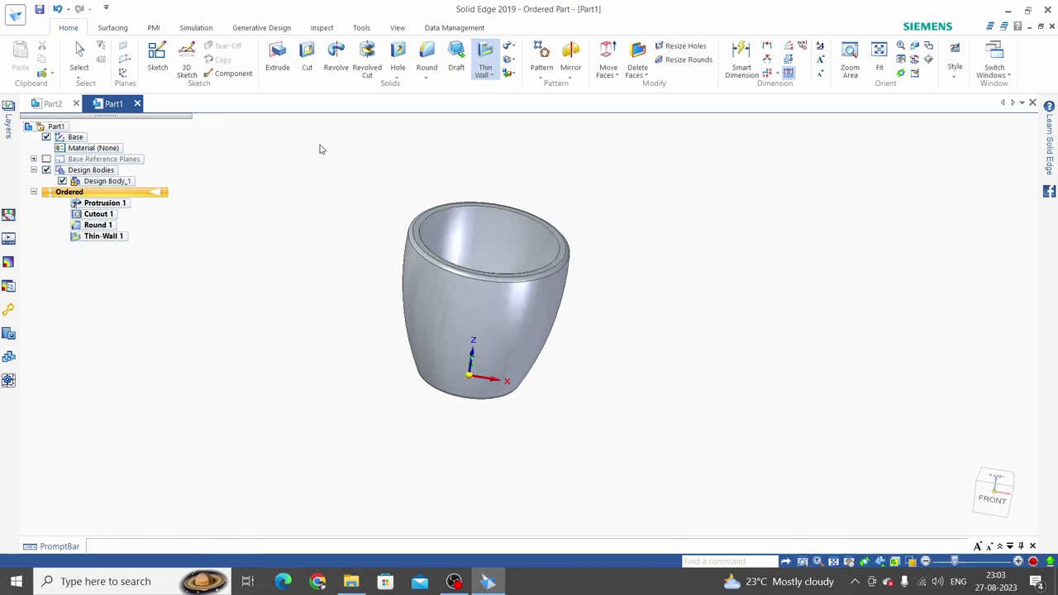
middle_click_drag(426, 239, 456, 160)
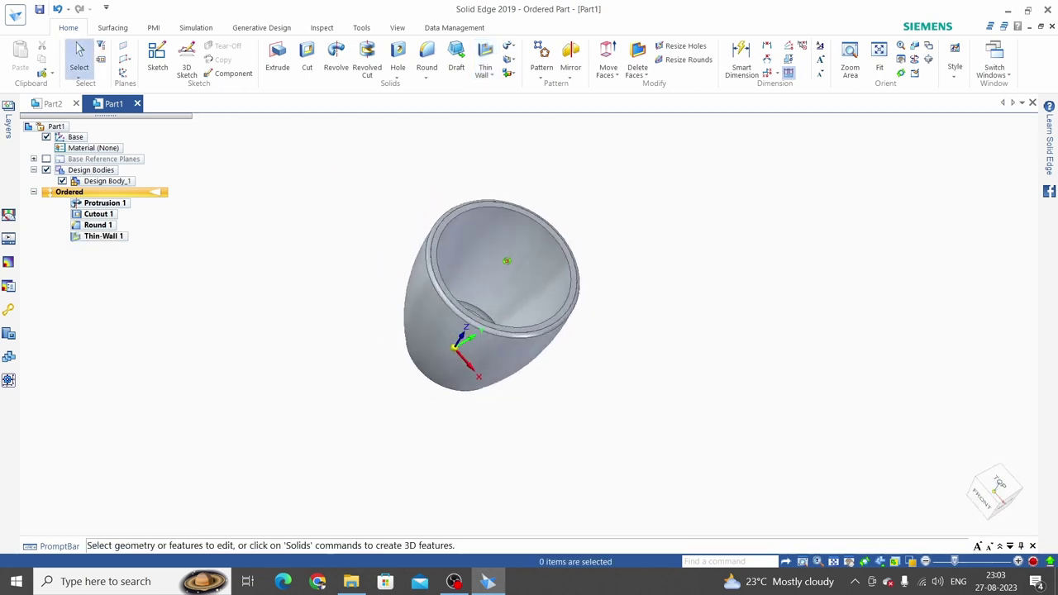
middle_click_drag(455, 160, 484, 182)
mouse_move(593, 266)
middle_mouse_down()
mouse_move(612, 279)
mouse_move(626, 327)
mouse_move(591, 253)
mouse_move(568, 293)
mouse_move(631, 310)
mouse_move(615, 335)
mouse_move(635, 262)
middle_mouse_up()
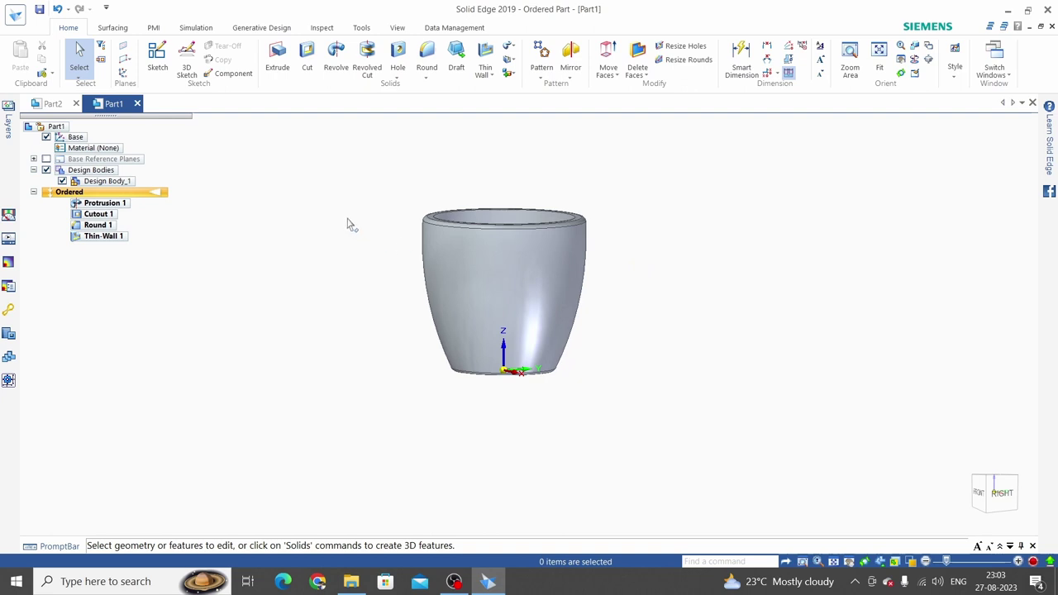
left_click(157, 57)
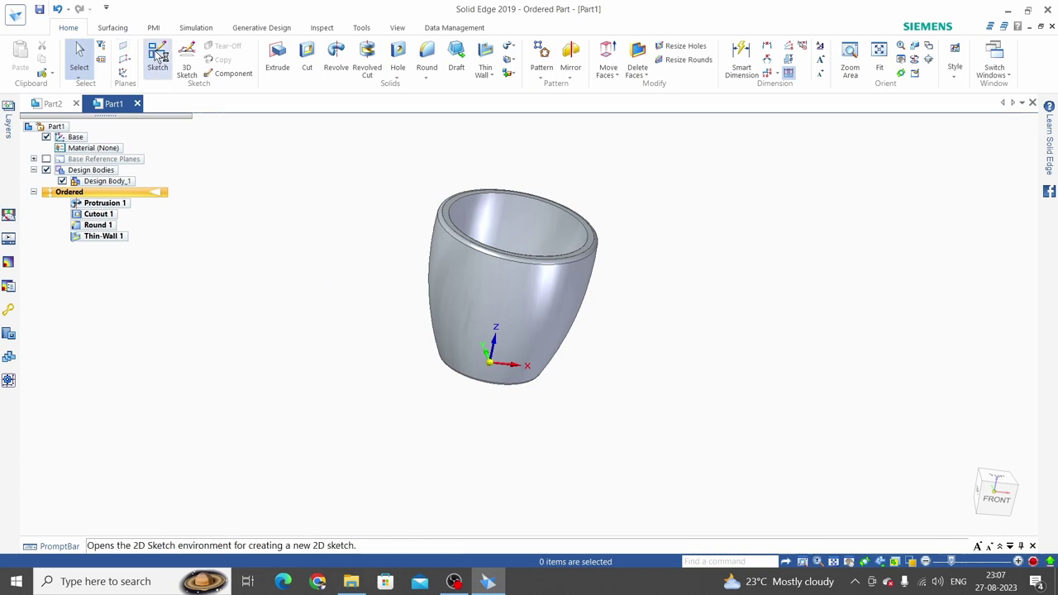
Step: Start a new sketch on the front plane
left_click(157, 56)
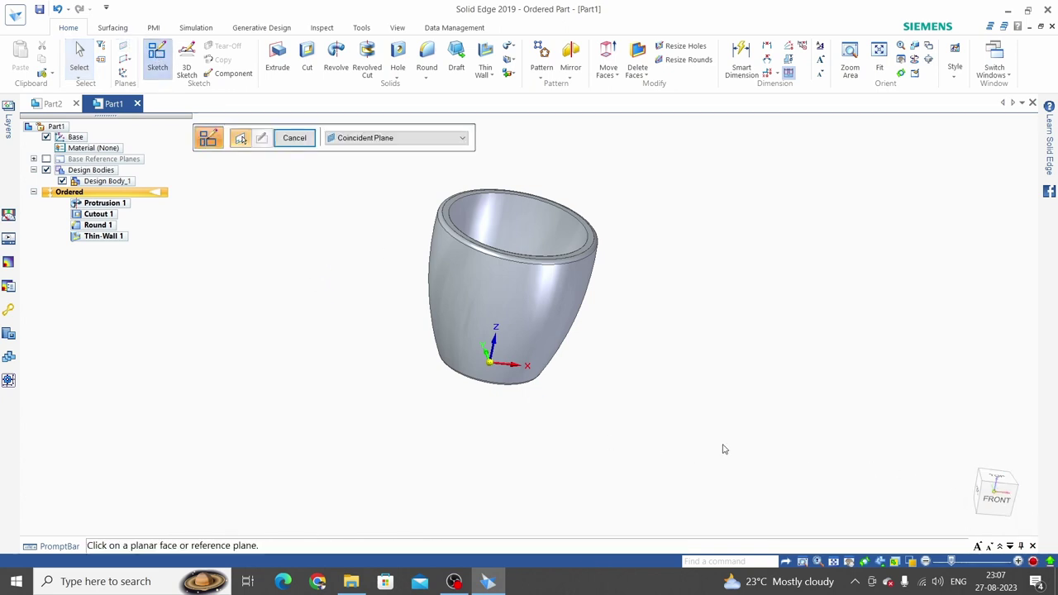
left_click(508, 350)
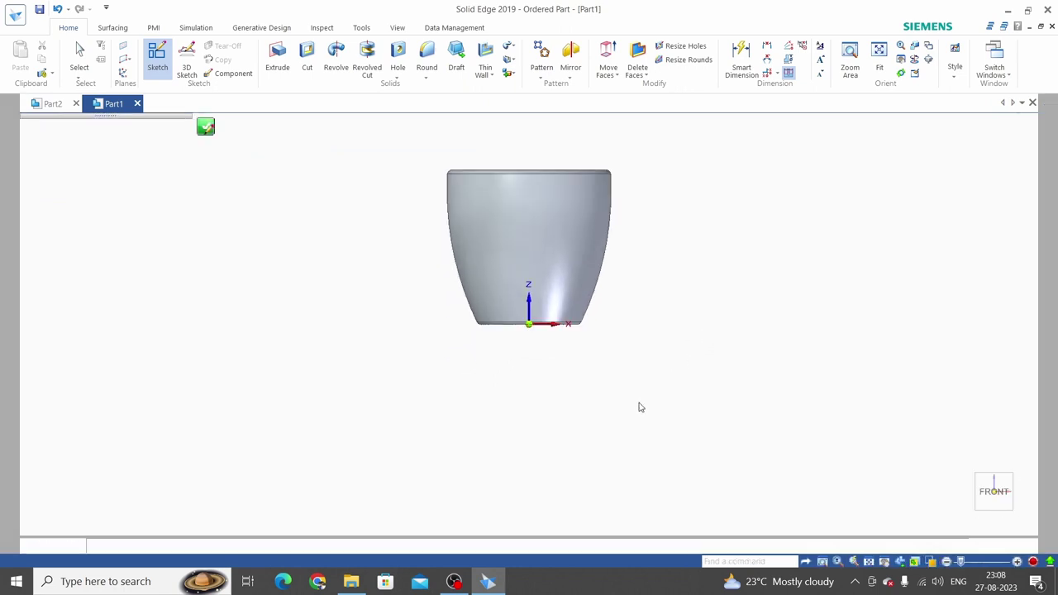
key("l")
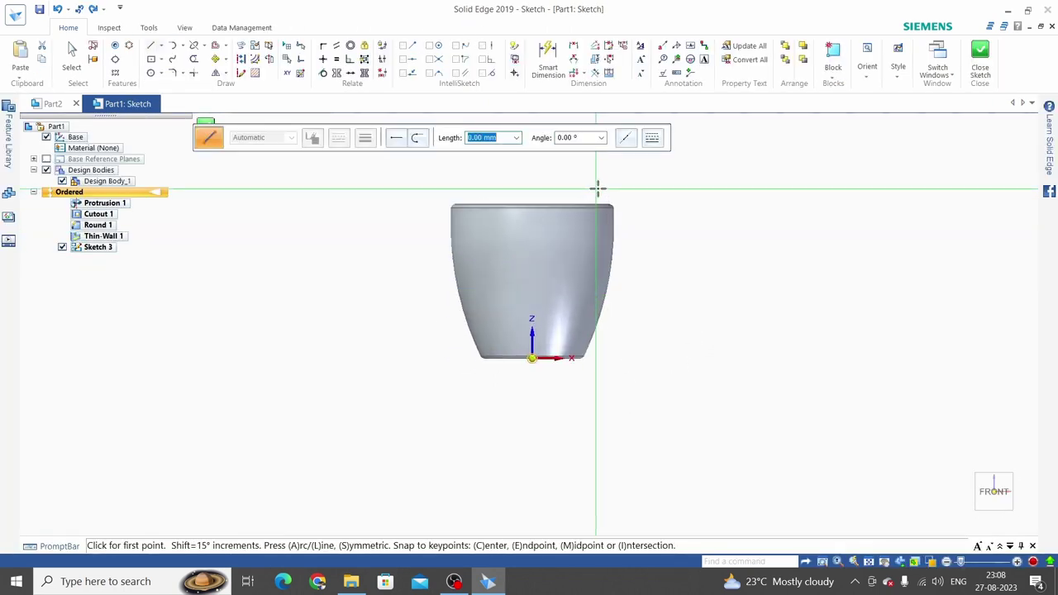
Step: Project the mug's right outer profile edge into the sketch
left_click(241, 50)
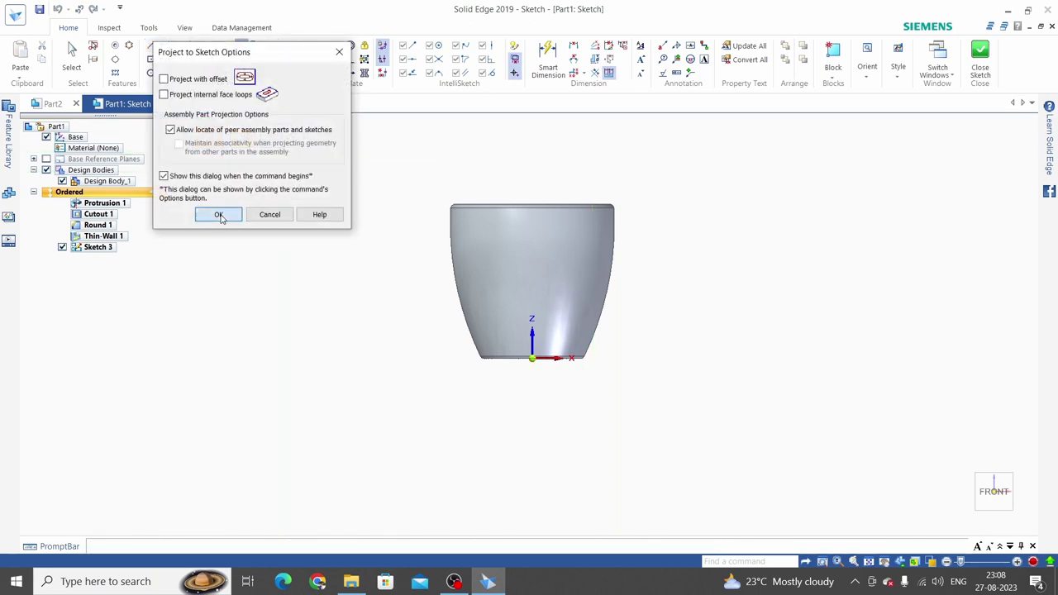
left_click(219, 214)
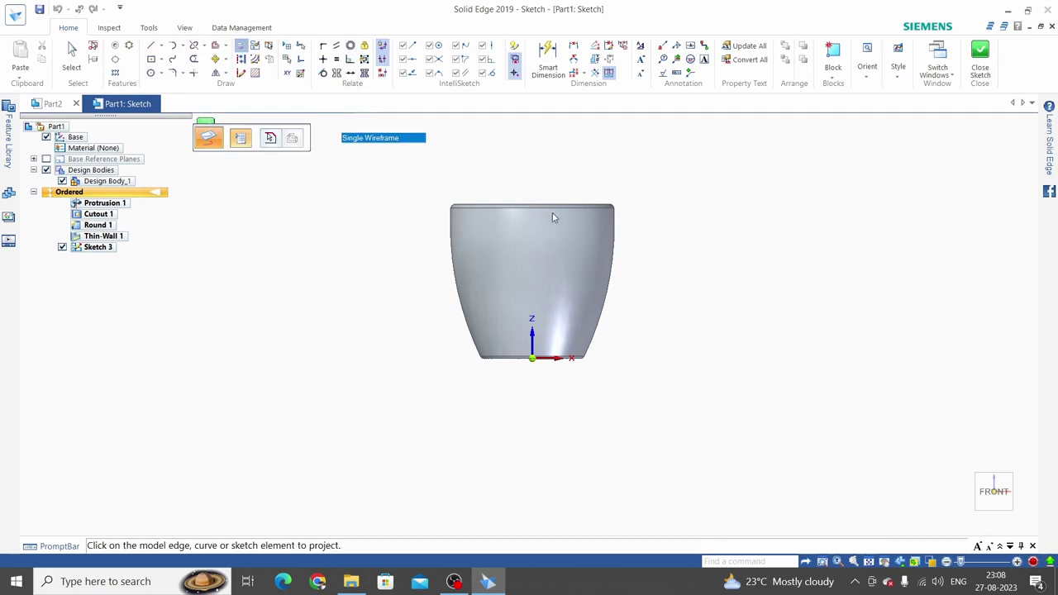
left_click(614, 230)
key("Escape")
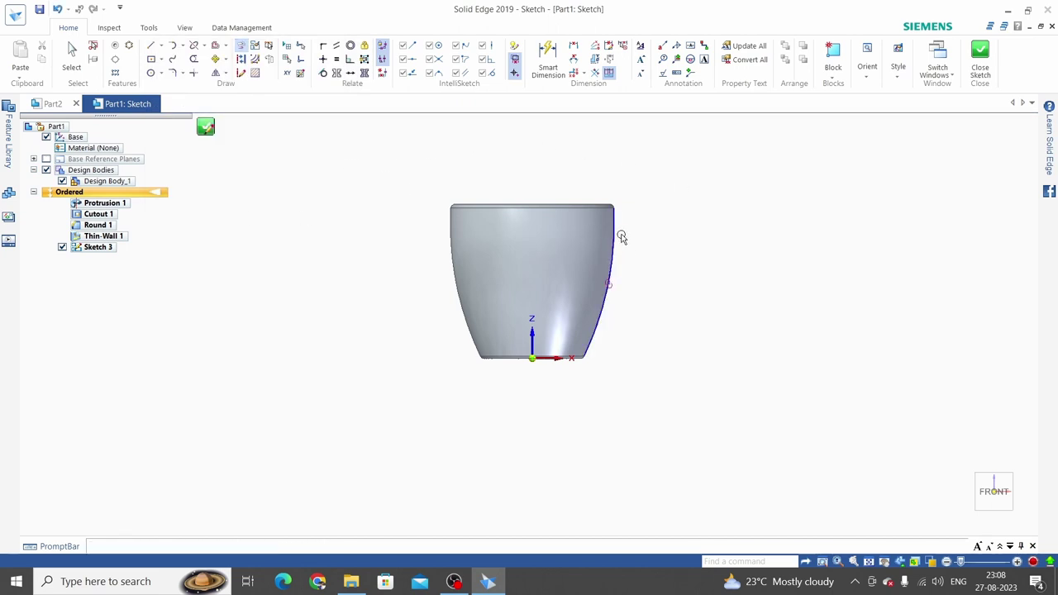
scroll(626, 234, "up", 1)
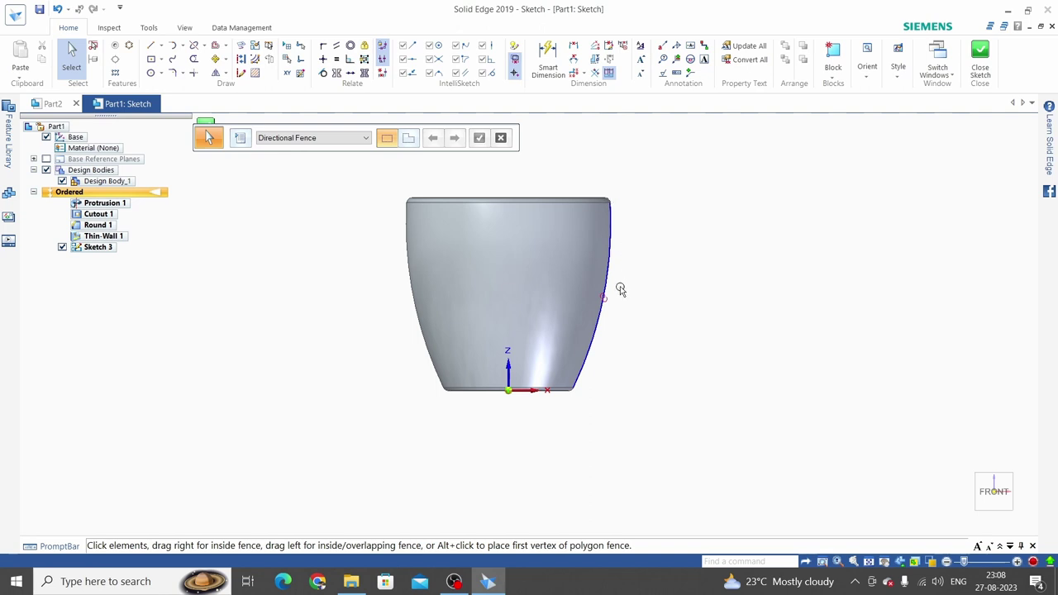
left_click(217, 47)
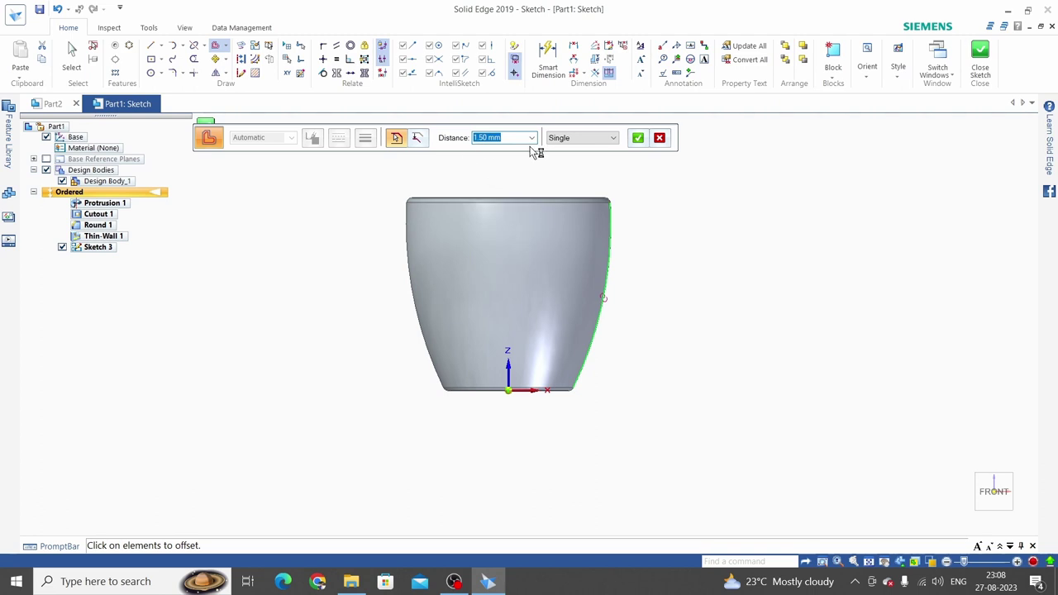
key("Return")
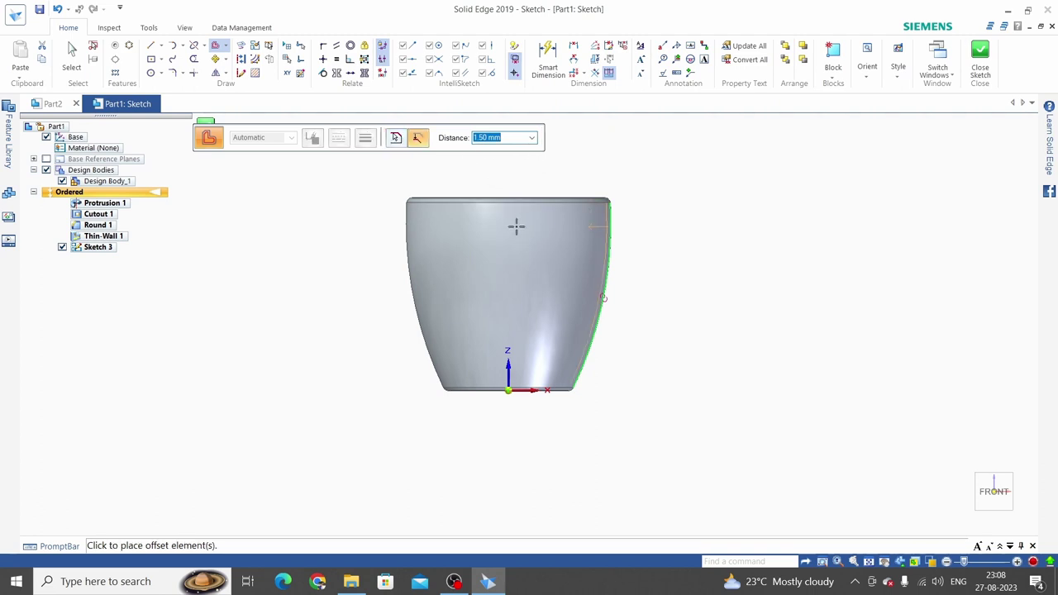
left_click(595, 354)
scroll(596, 358, "up", 1)
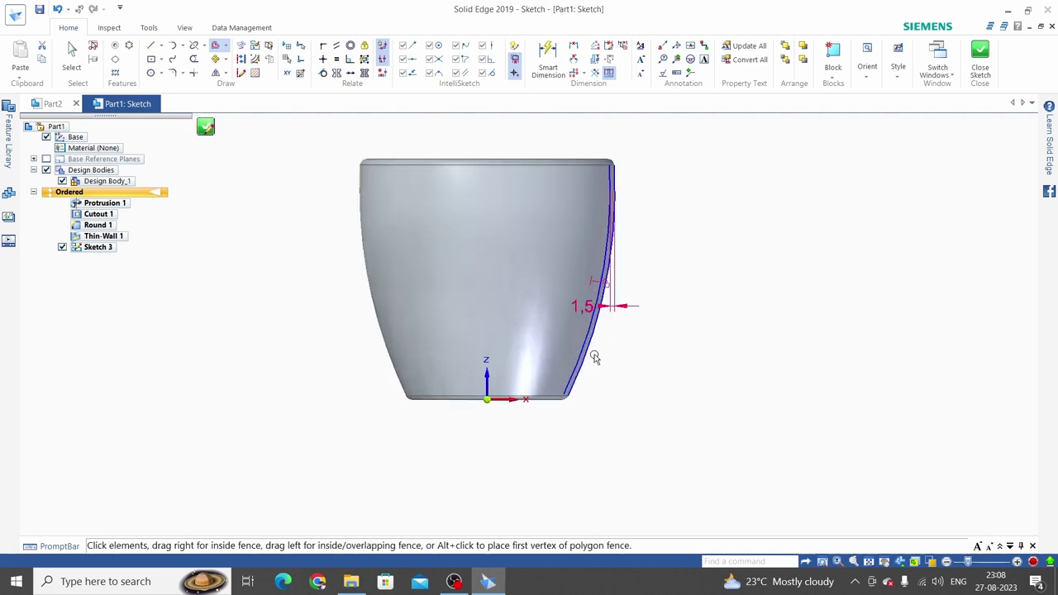
scroll(597, 357, "up", 1)
key("ctrl+z")
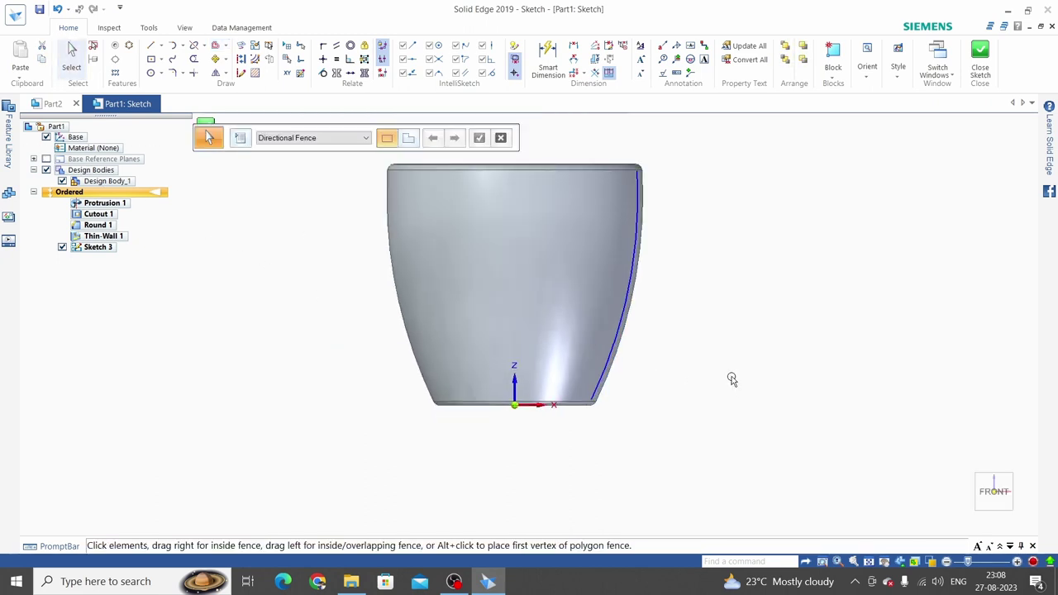
scroll(728, 380, "up", 2)
scroll(654, 397, "up", 2)
scroll(637, 400, "up", 2)
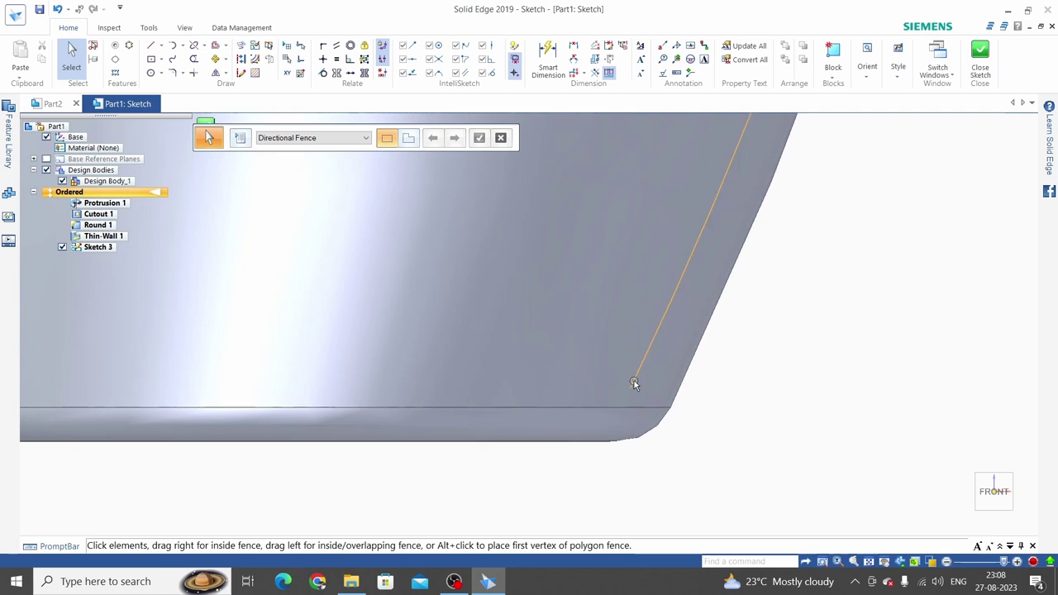
key("a")
left_click(630, 389)
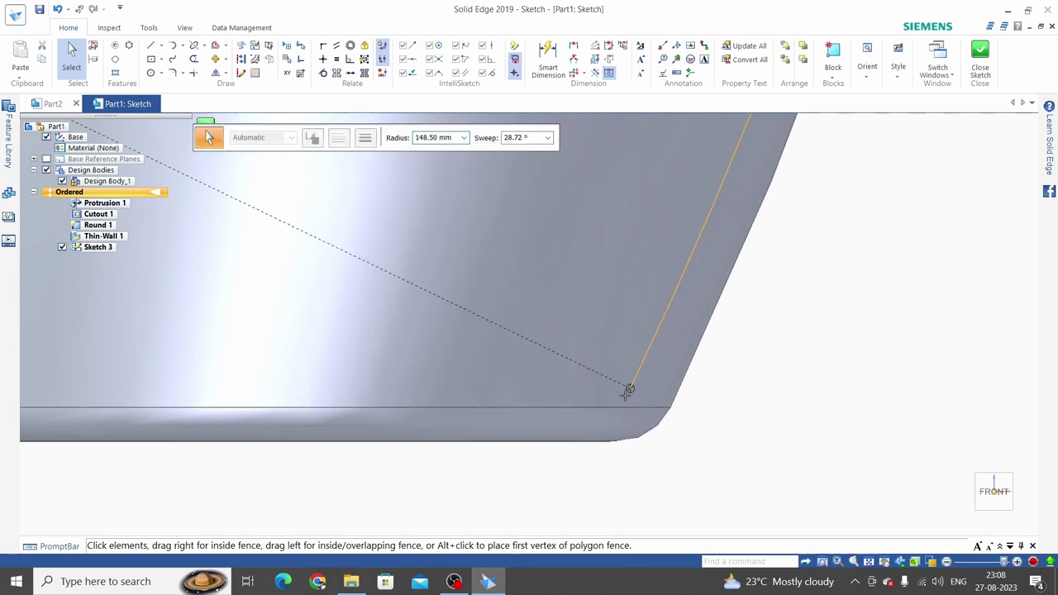
key("Escape")
scroll(725, 463, "down", 3)
scroll(725, 461, "down", 2)
scroll(769, 169, "up", 2)
scroll(765, 178, "up", 2)
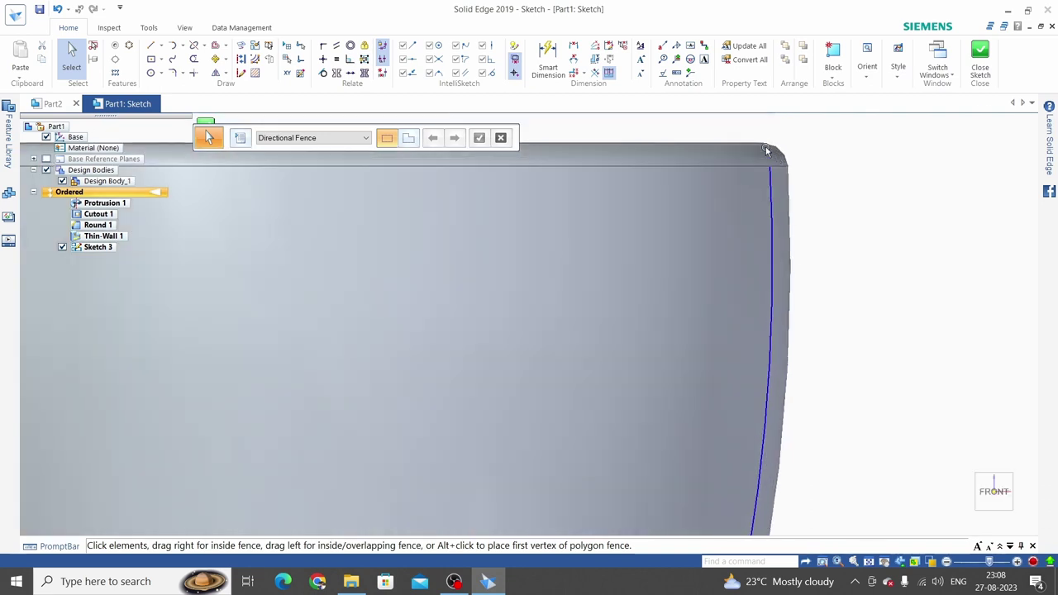
scroll(761, 182, "up", 2)
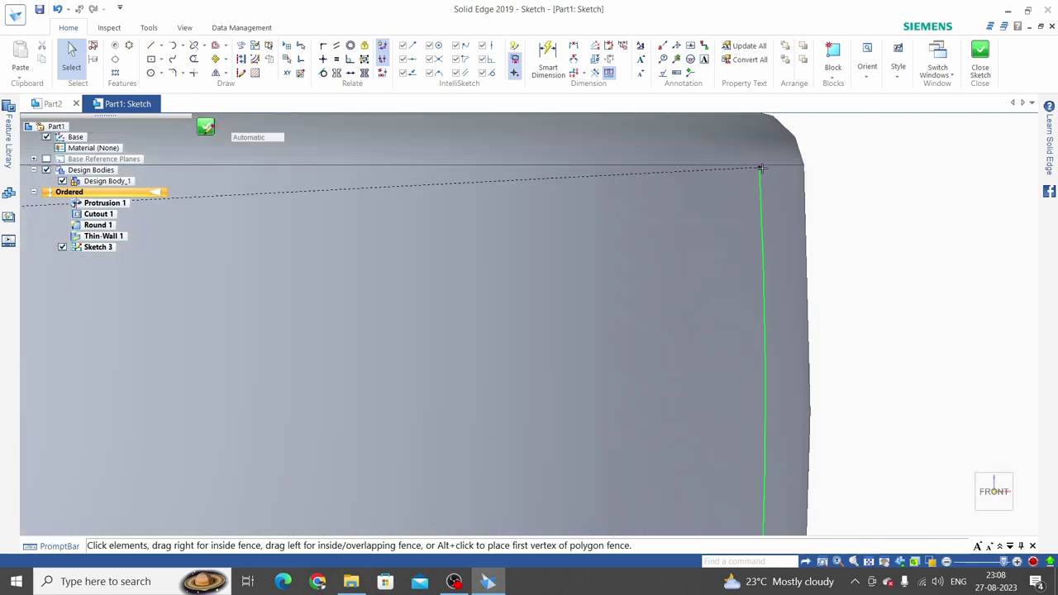
key("a")
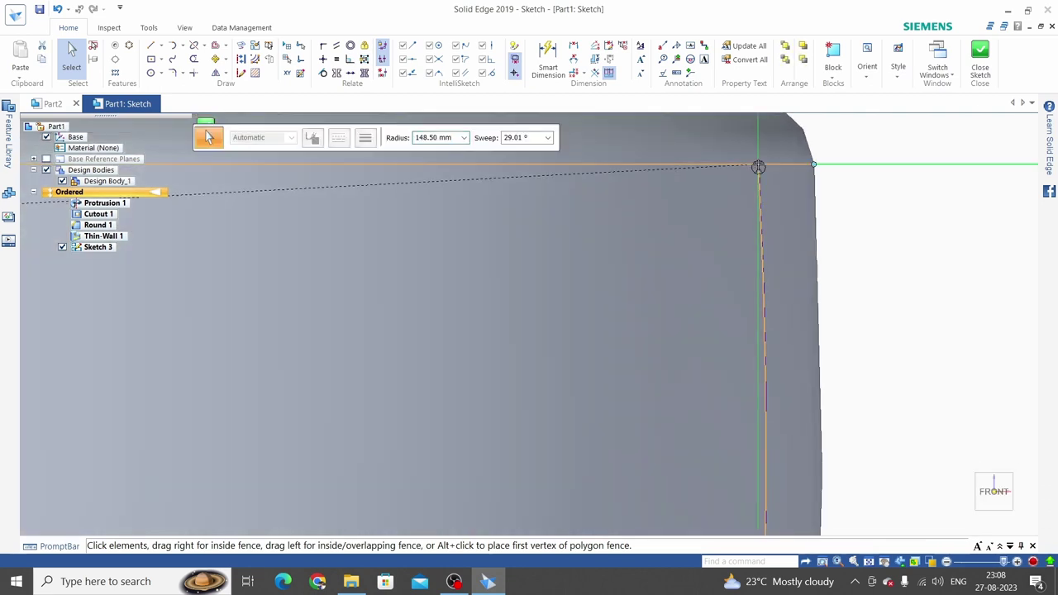
key("Escape")
scroll(731, 199, "down", 3)
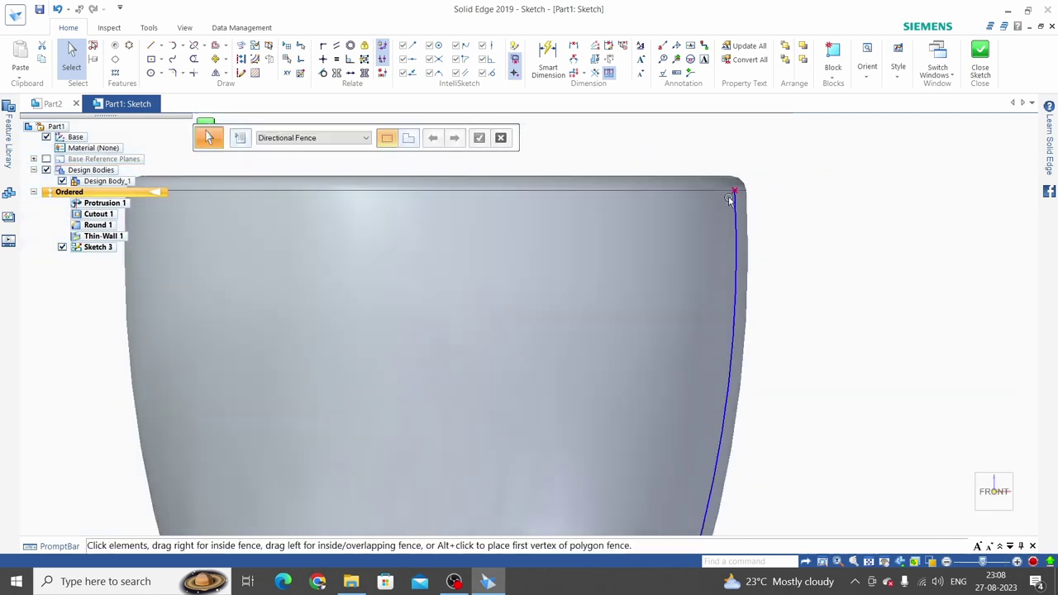
scroll(735, 198, "down", 2)
scroll(734, 198, "down", 2)
Step: Dimension the mug's curved side with an R 148,5 radius
left_click(548, 58)
left_click(727, 257)
left_click(756, 279)
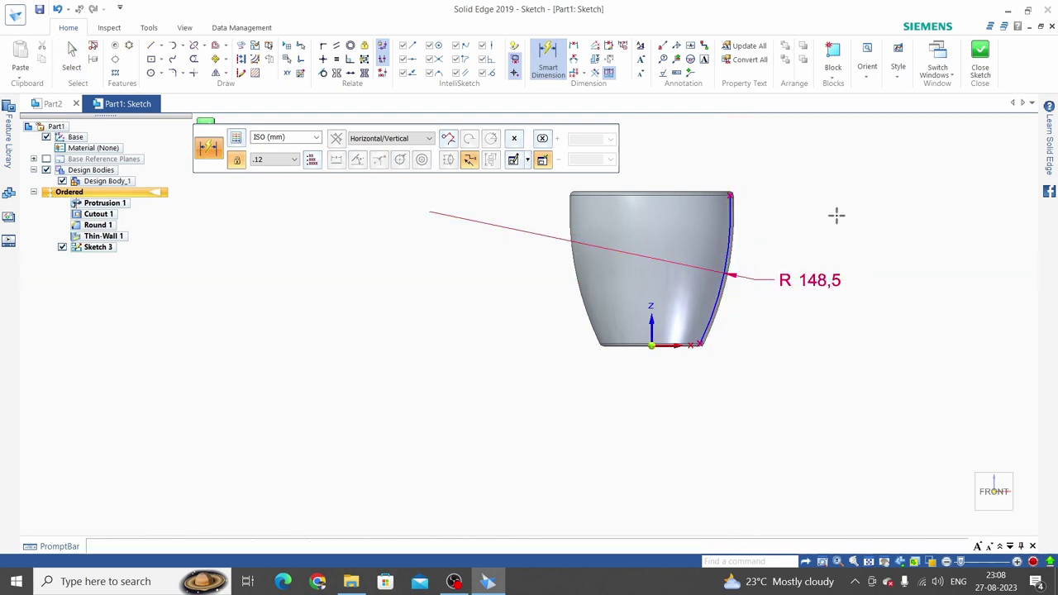
Step: Start converting elements to construction geometry, then cancel it
left_click(243, 63)
scroll(736, 269, "up", 2)
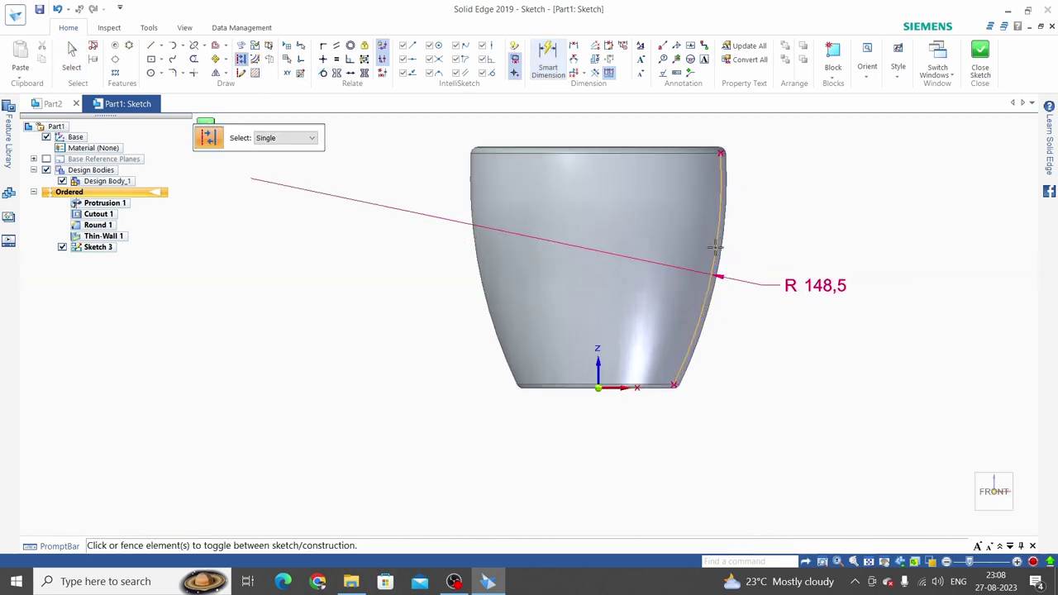
scroll(744, 314, "up", 1)
scroll(712, 244, "up", 1)
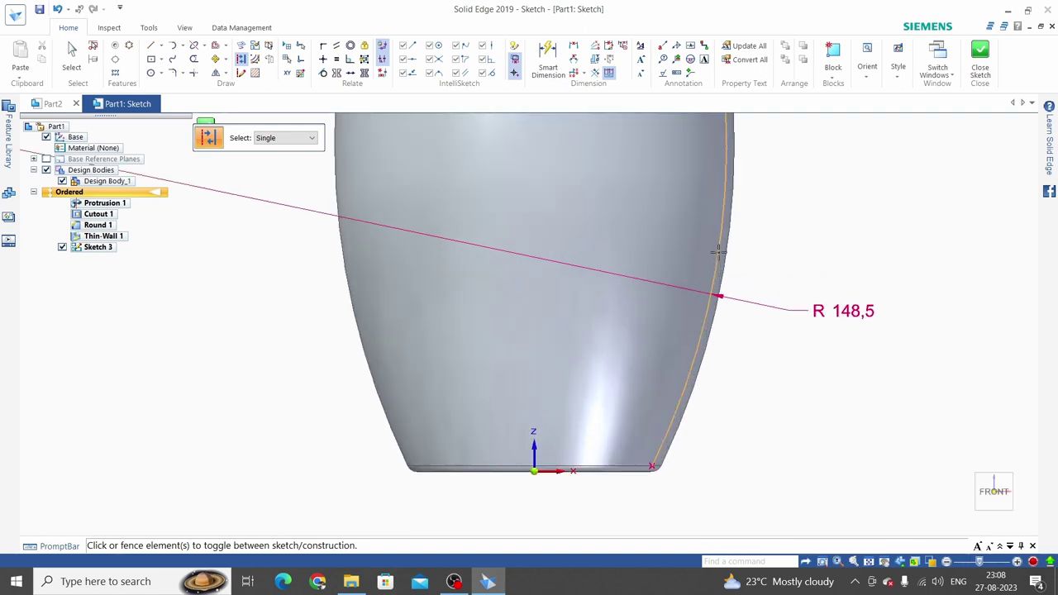
scroll(830, 258, "down", 2)
key("Escape")
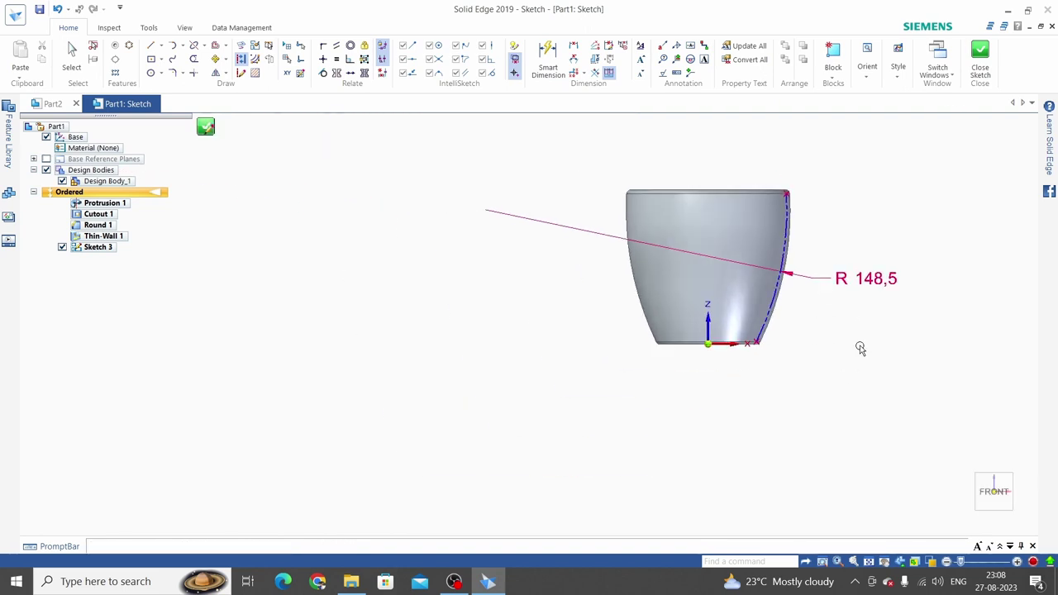
Step: Add a 23,81 horizontal dimension from the origin to the arc's lower end
left_click(548, 62)
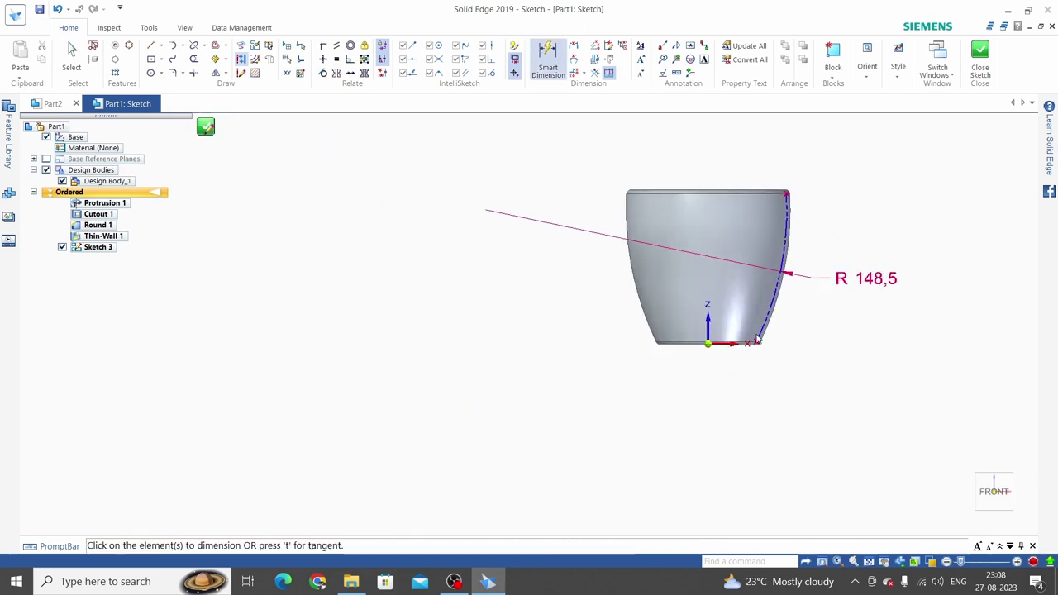
scroll(697, 331, "up", 2)
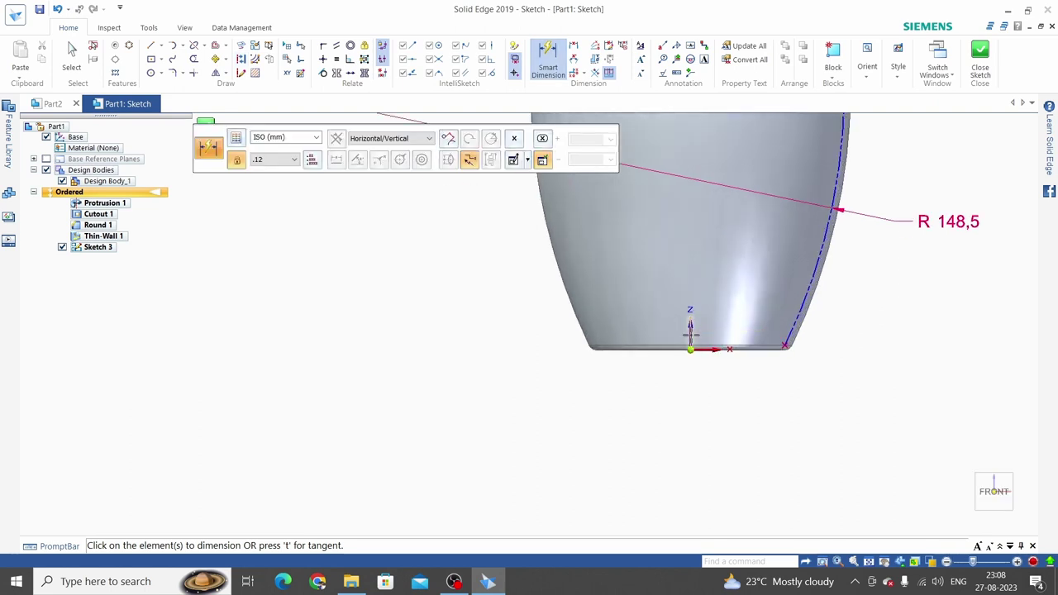
left_click(786, 344)
left_click(690, 348)
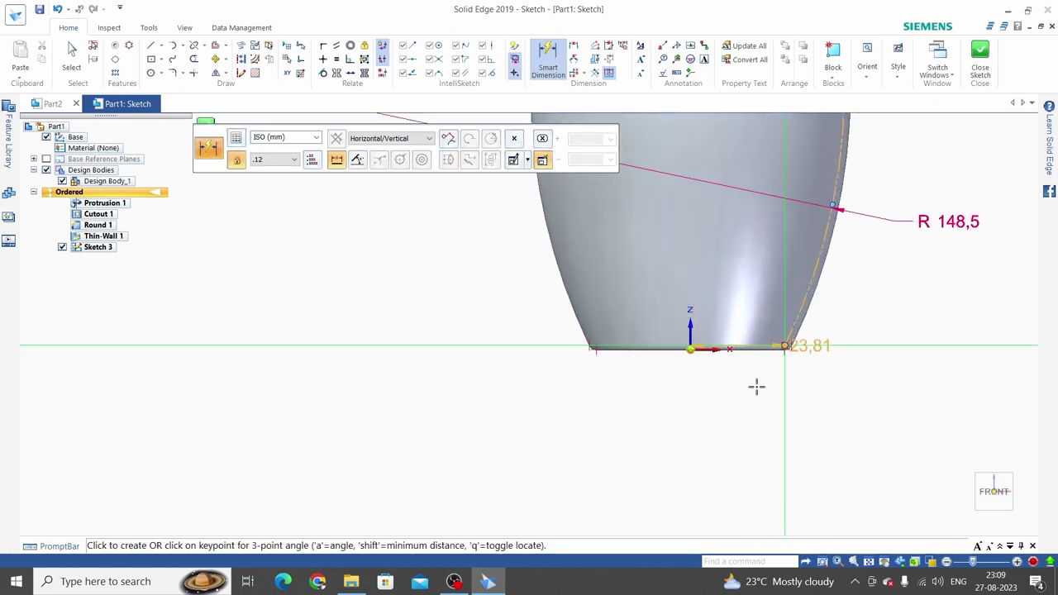
left_click(751, 389)
scroll(866, 421, "down", 2)
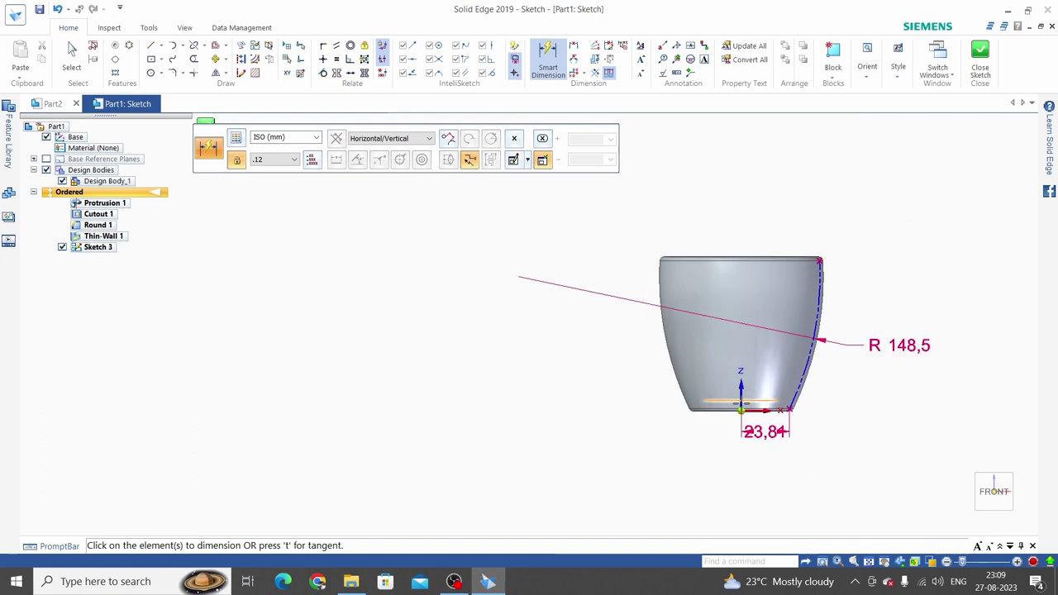
Step: Add the 38,61 dimension from the centre axis to the top-right rim corner
left_click(741, 406)
scroll(822, 256, "up", 2)
scroll(821, 255, "up", 1)
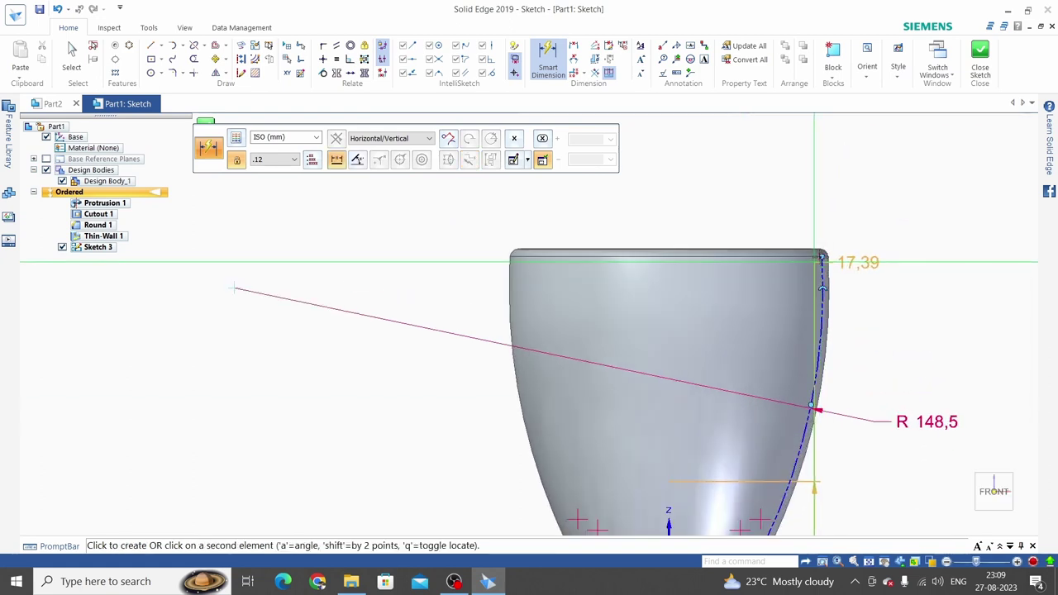
left_click(822, 256)
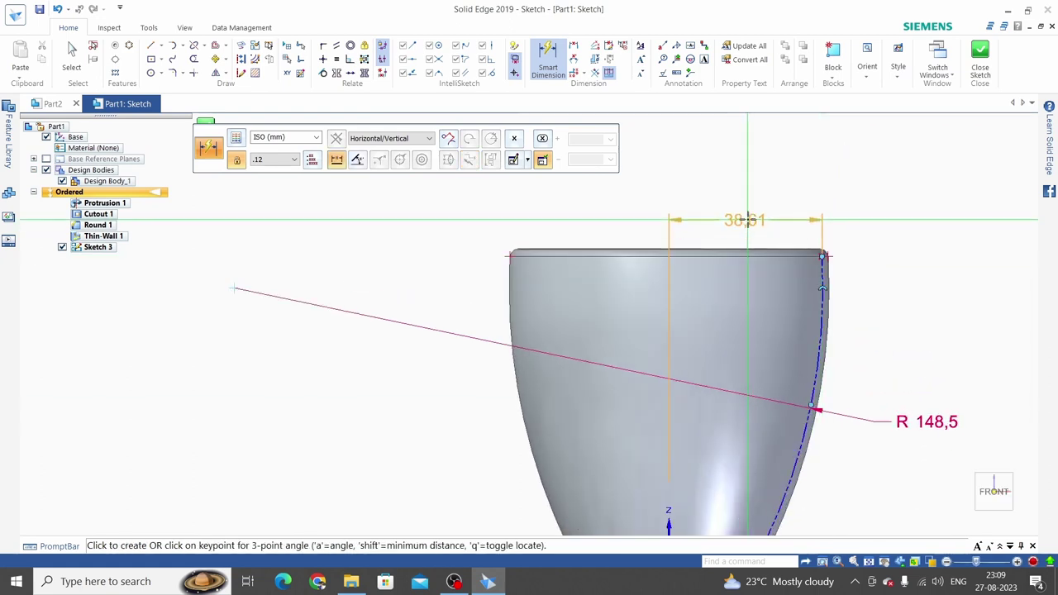
left_click(754, 223)
scroll(856, 249, "down", 1)
key("Escape")
scroll(792, 229, "up", 1)
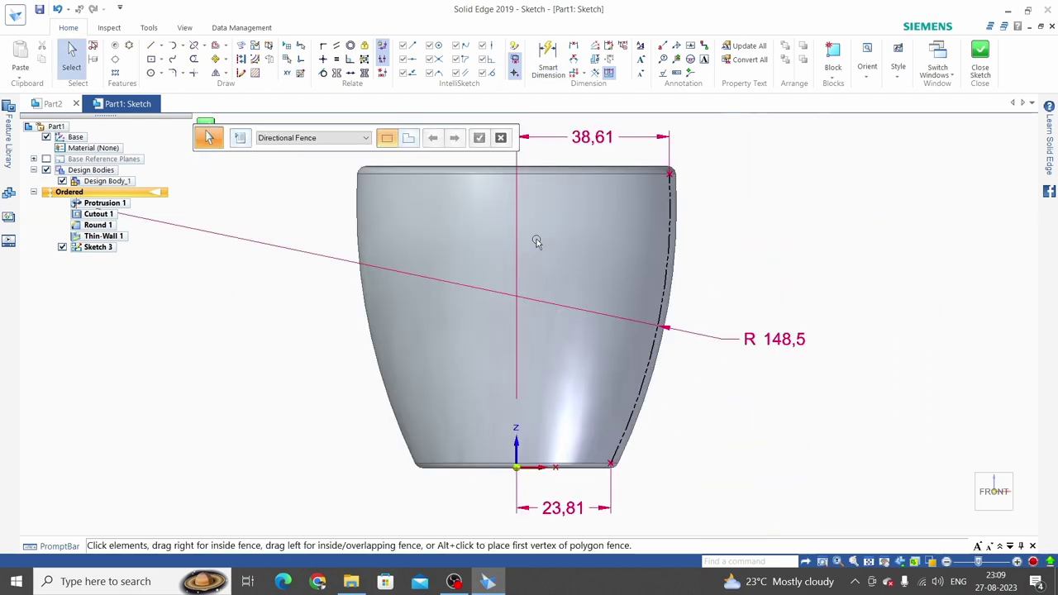
Step: Draw two 3-point arcs: one out from the upper cup wall, one down to the lower wall
left_click(183, 47)
left_click(198, 73)
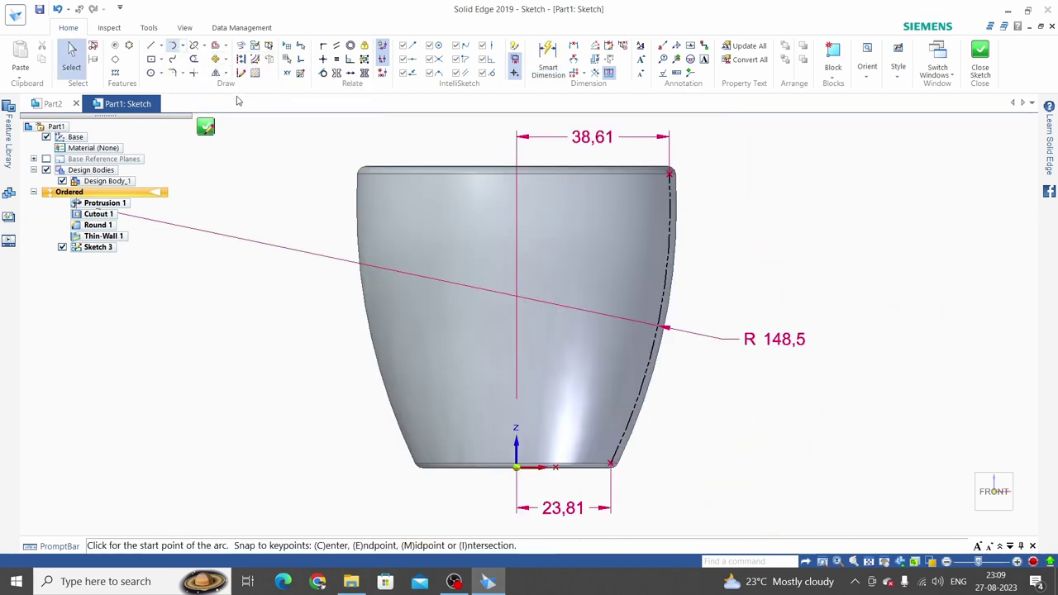
left_click(670, 220)
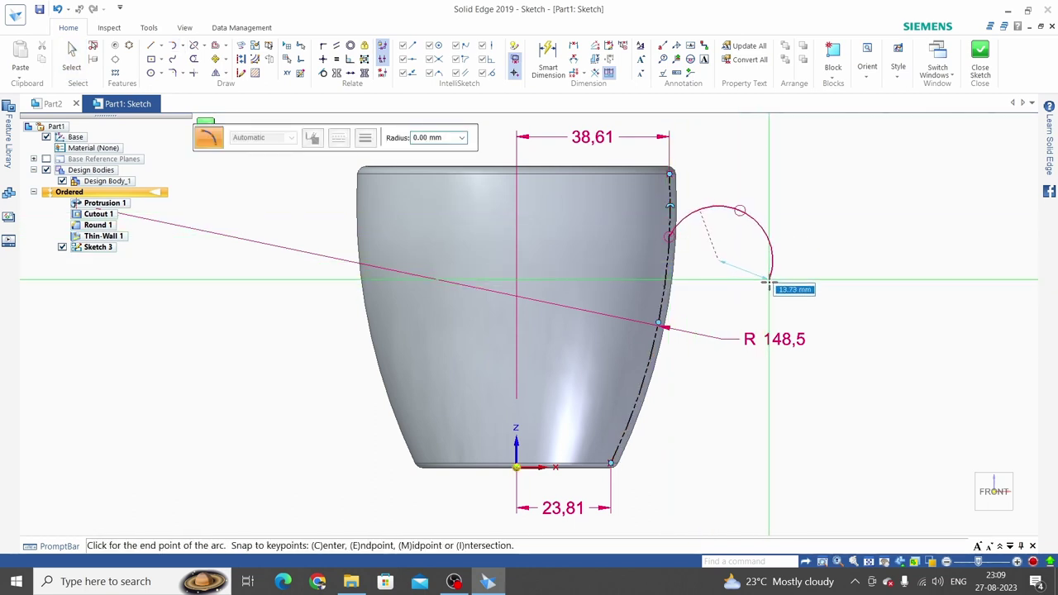
left_click(769, 282)
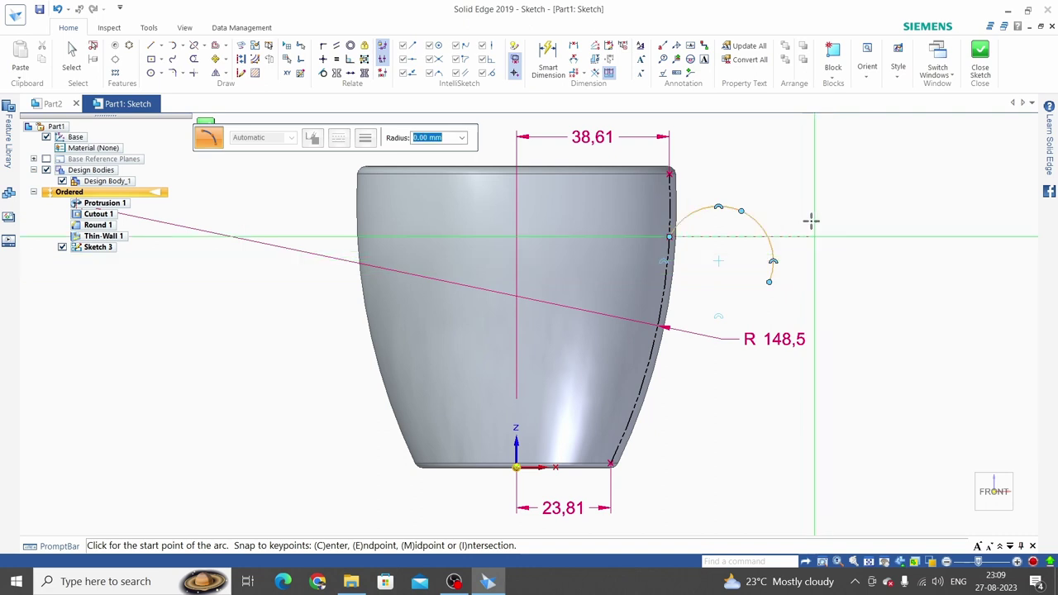
scroll(780, 292, "up", 2)
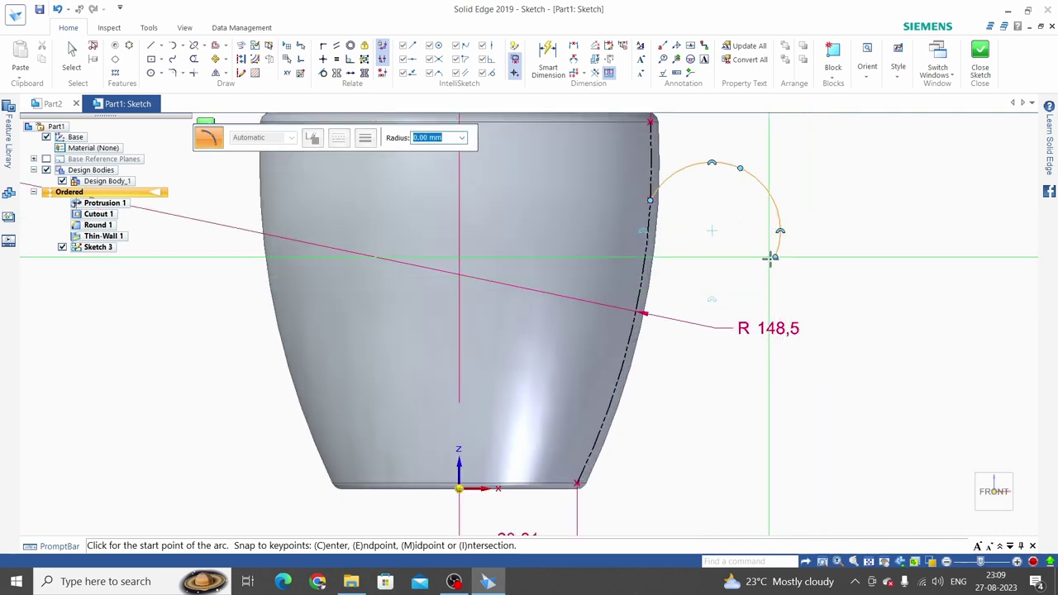
left_click(775, 258)
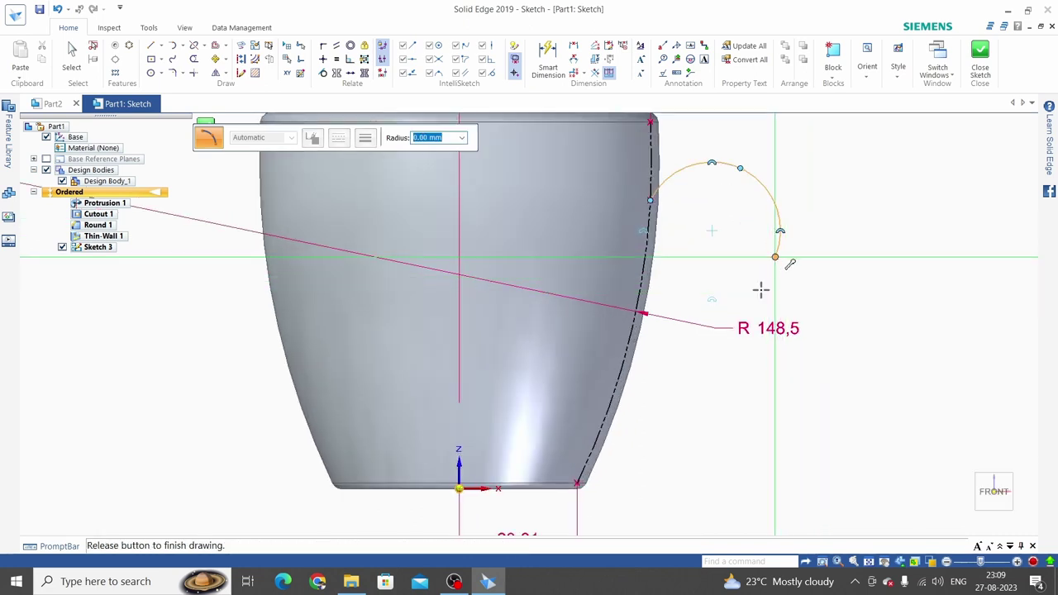
left_click(600, 428)
left_click(704, 359)
key("Escape")
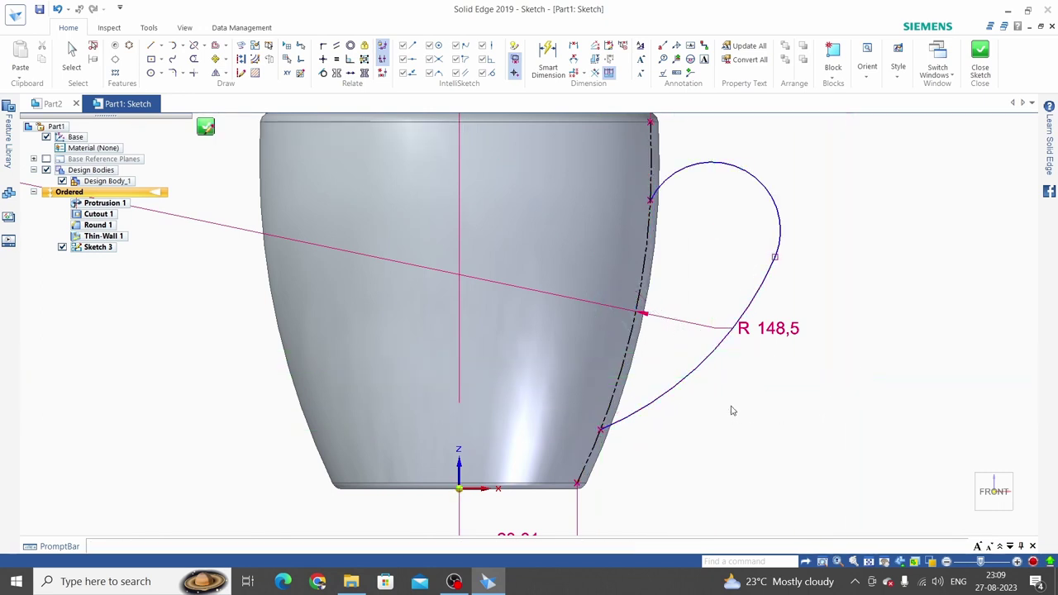
scroll(734, 409, "down", 1)
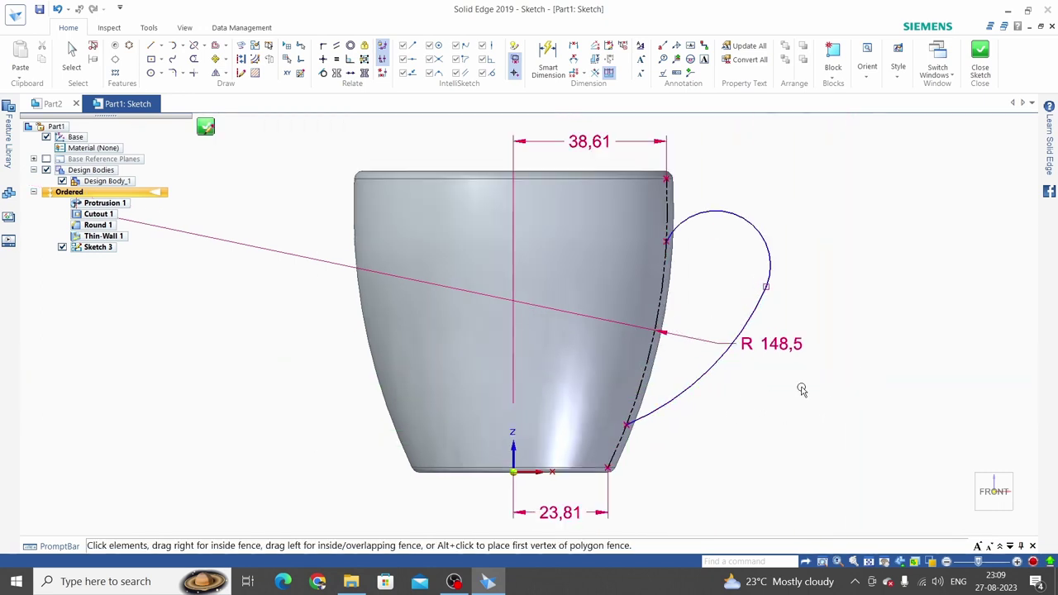
Step: Set the upper handle arc's radius to 15
left_click(567, 70)
scroll(650, 155, "up", 1)
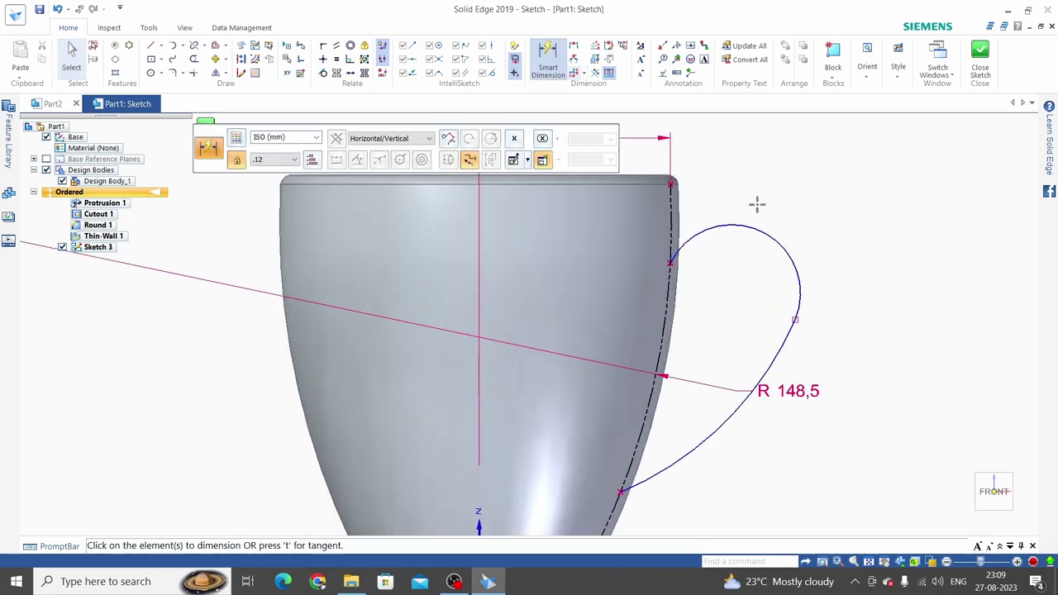
left_click(771, 239)
left_click(799, 205)
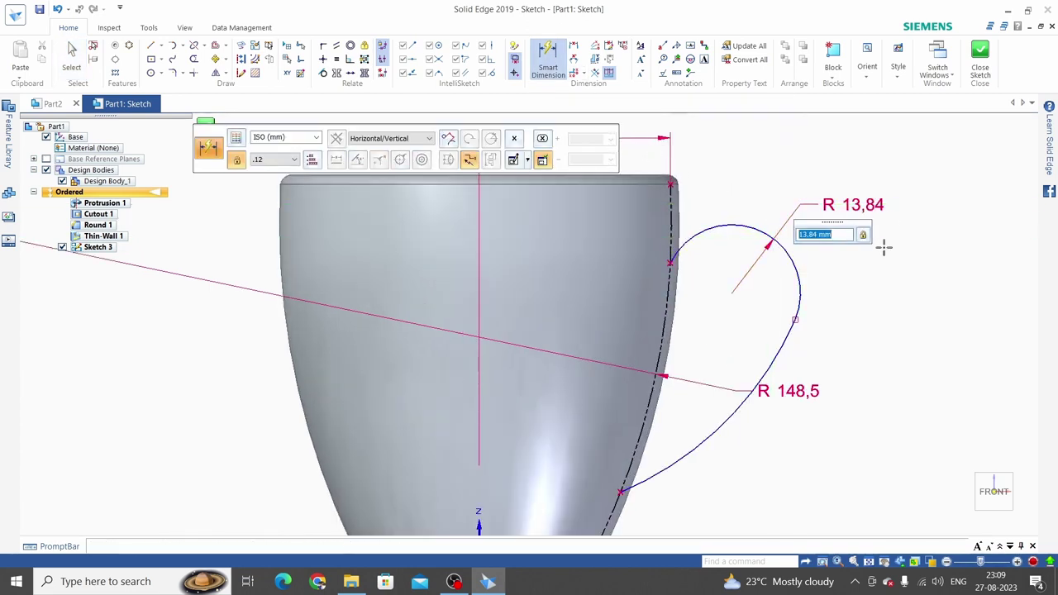
type("15")
key("Return")
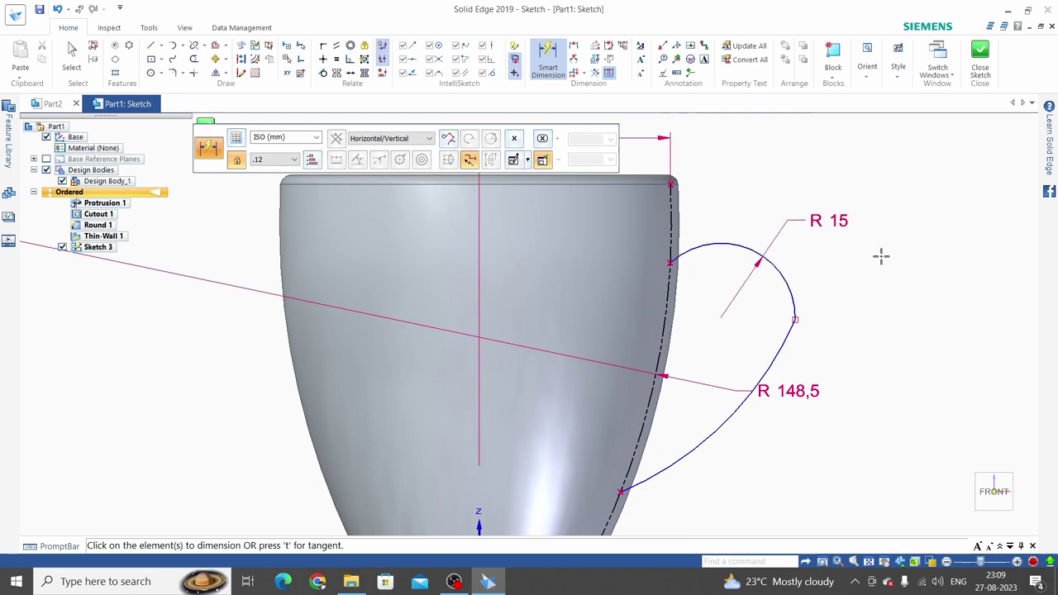
Step: Place the R 15 arc's centre 25 below the cup rim
left_click(728, 241)
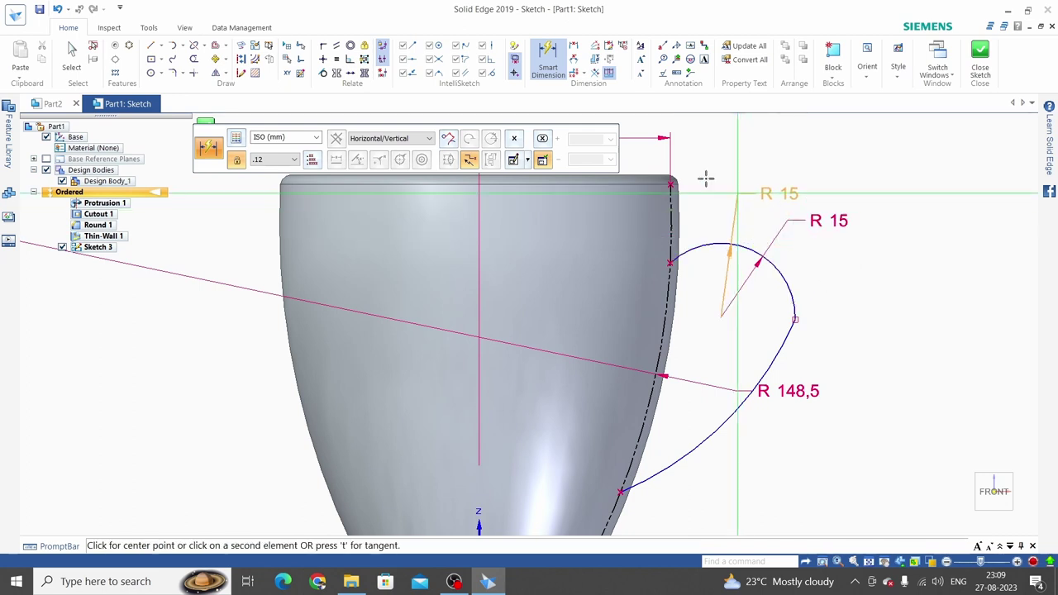
left_click(660, 174)
left_click(893, 227)
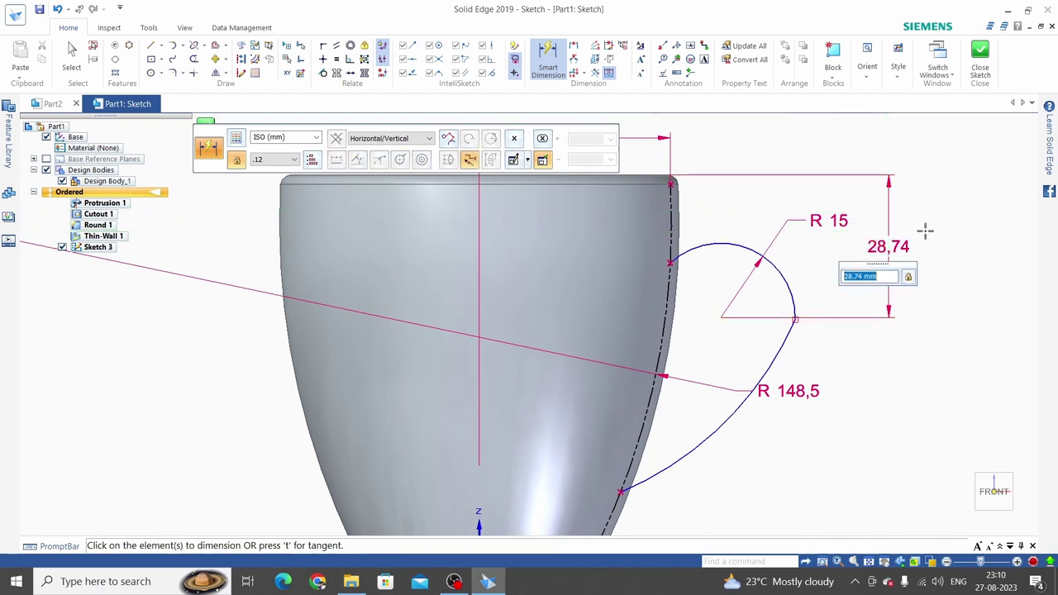
type("25")
key("Return")
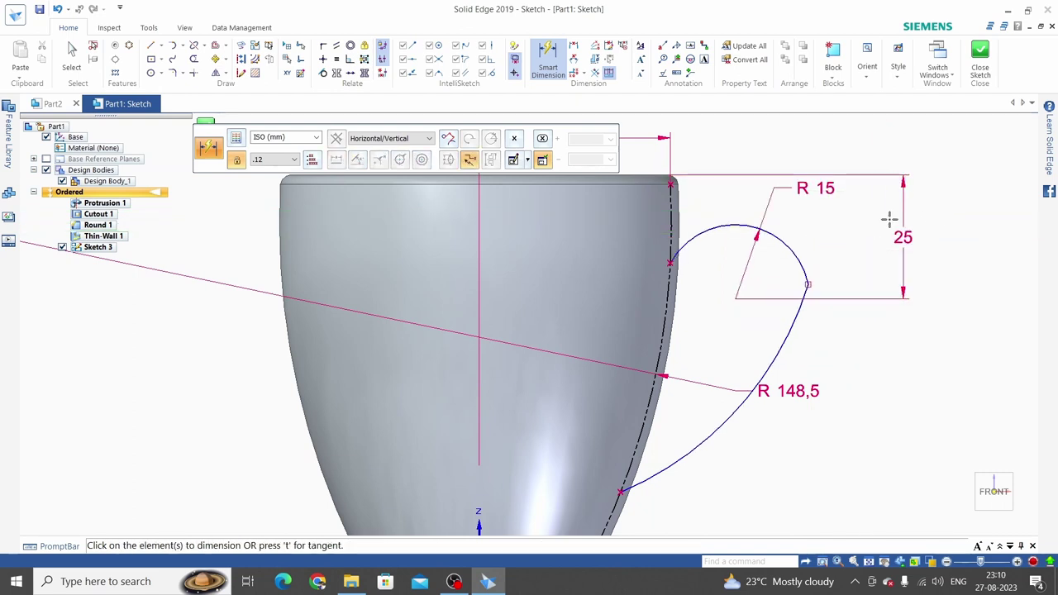
left_click(677, 258)
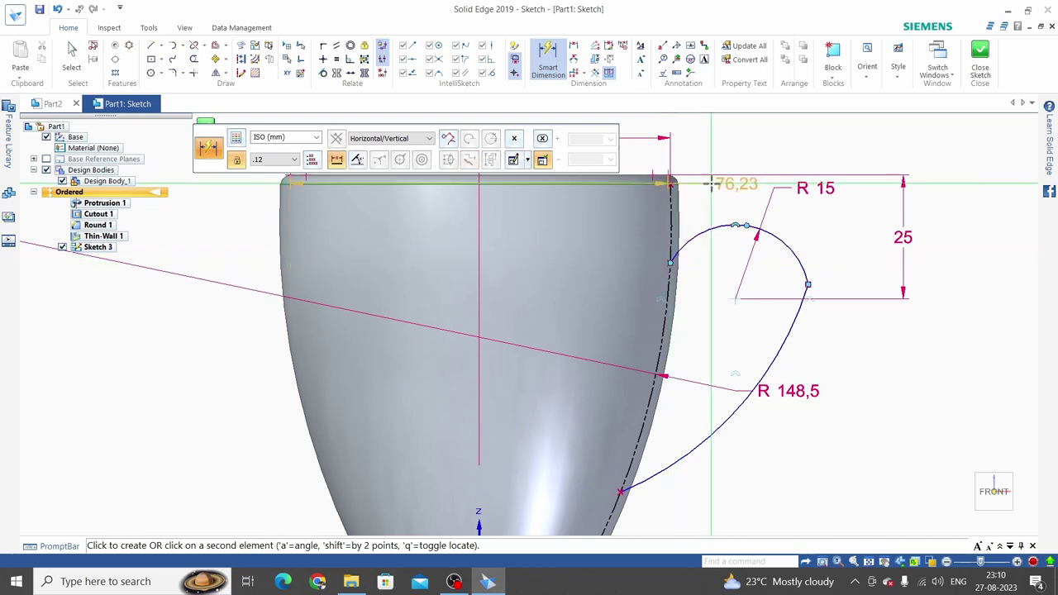
key("Escape")
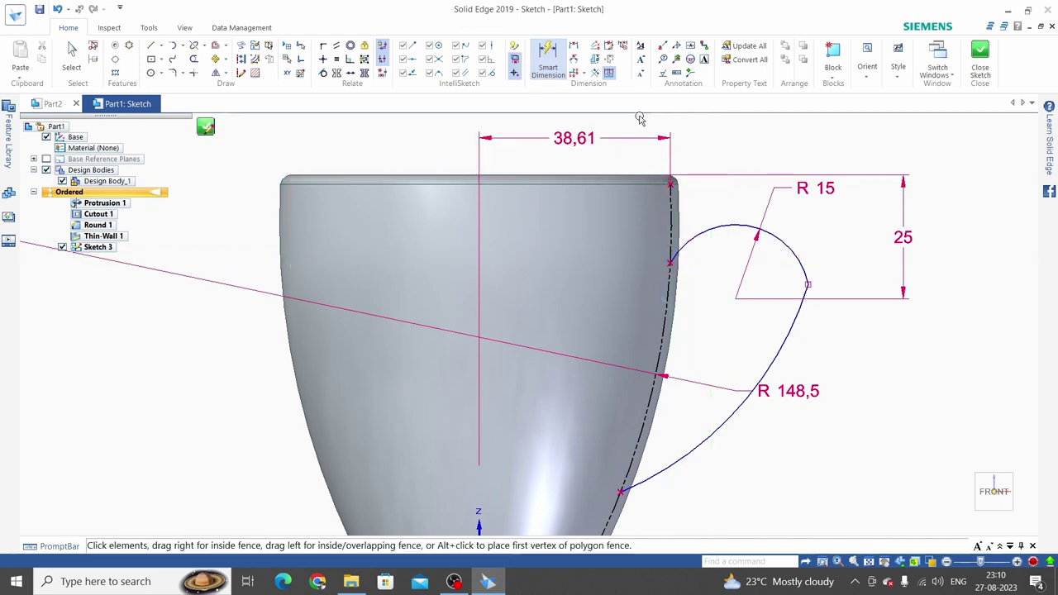
key("Escape")
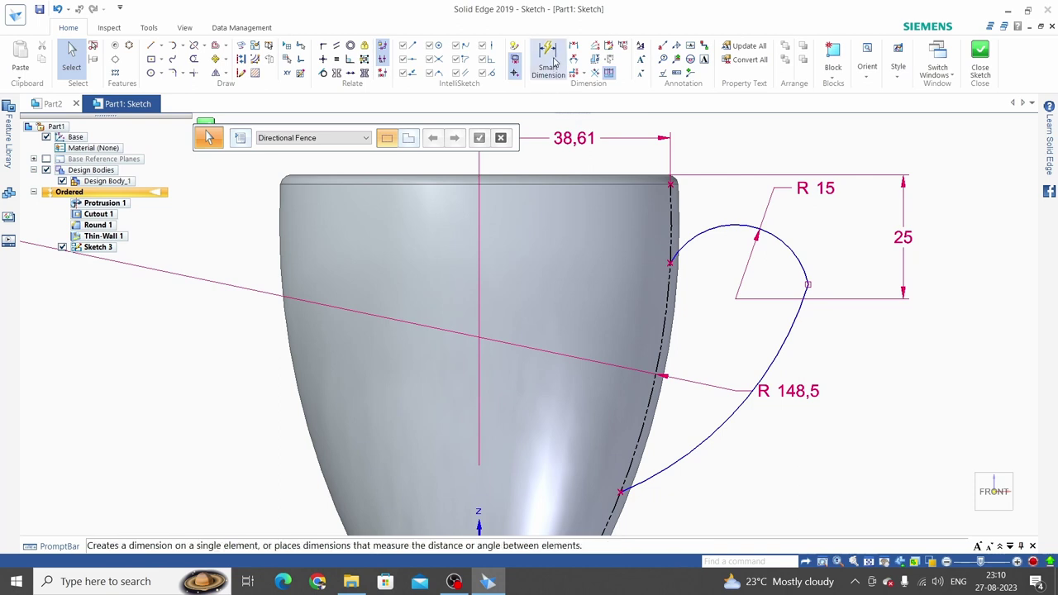
Step: Set the handle's upper attachment point 15 below the rim
left_click(548, 62)
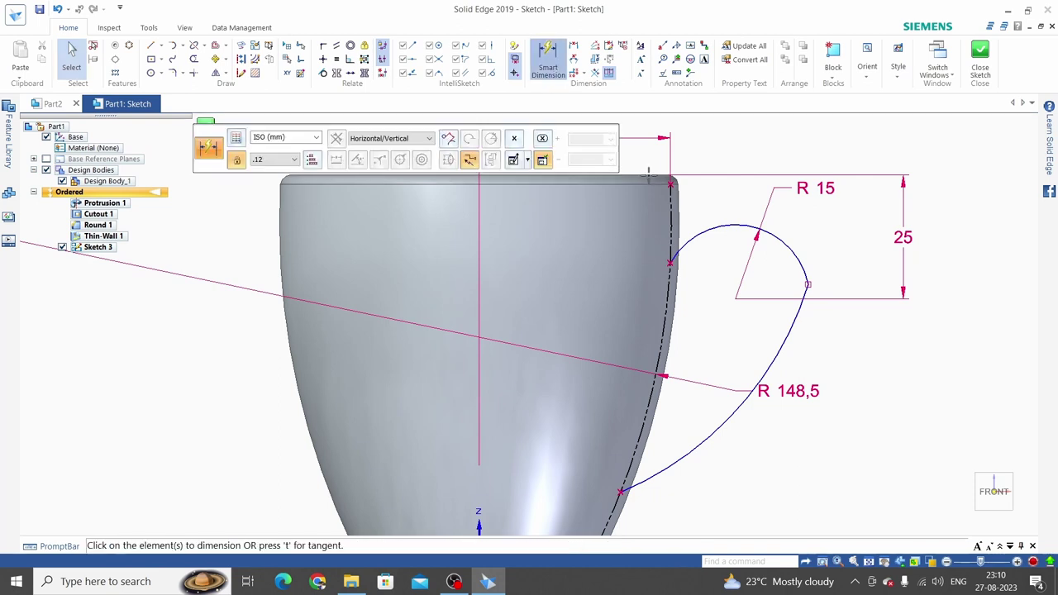
left_click(662, 177)
left_click(672, 263)
left_click(734, 221)
type("15")
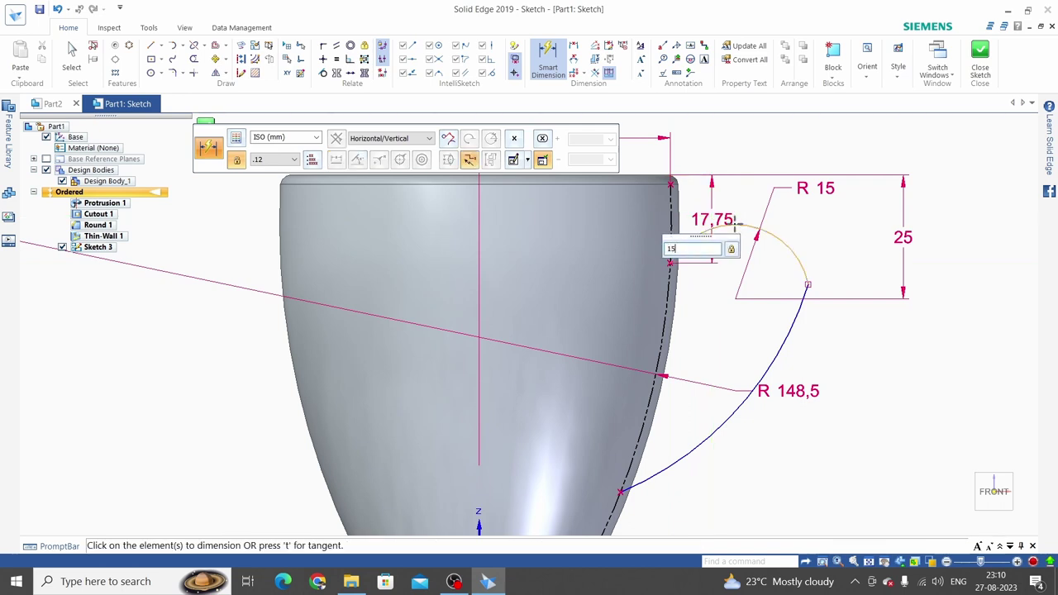
key("Return")
key("Escape")
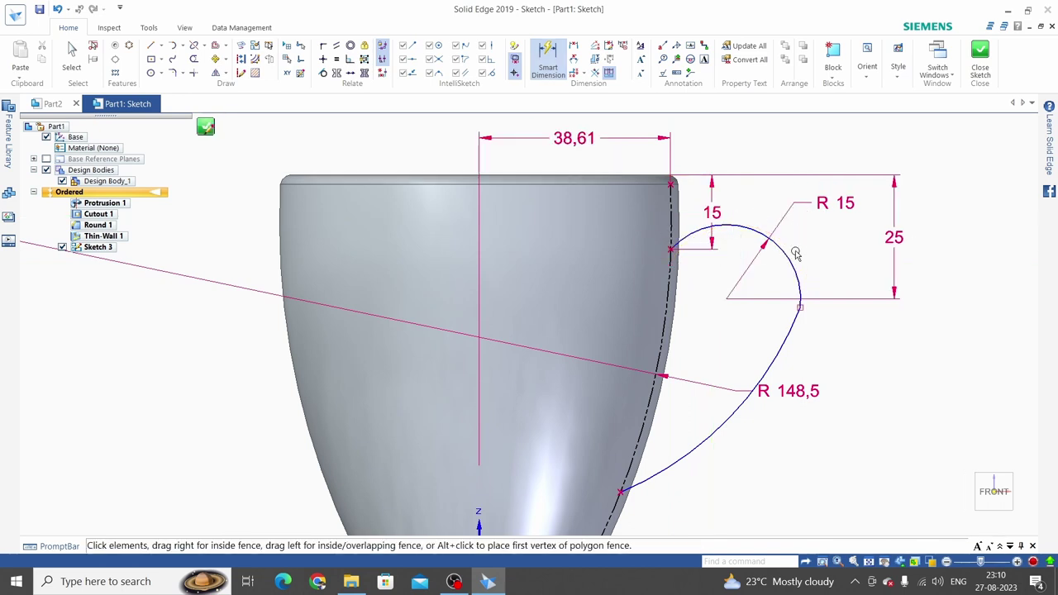
Step: Set the handle's lower attachment point 15 above the cup base
scroll(796, 279, "down", 1)
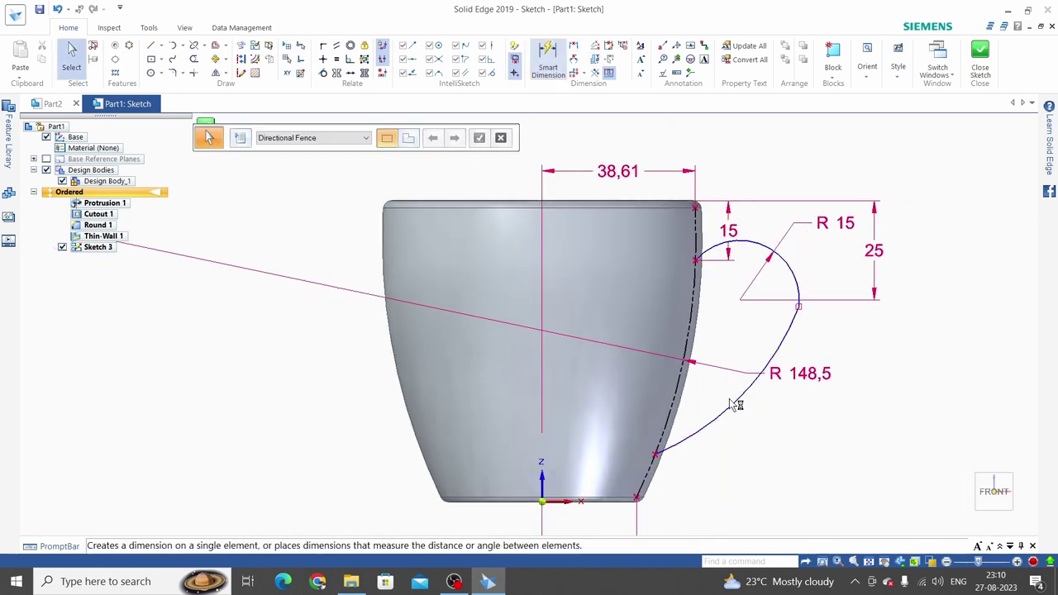
scroll(616, 509, "up", 1)
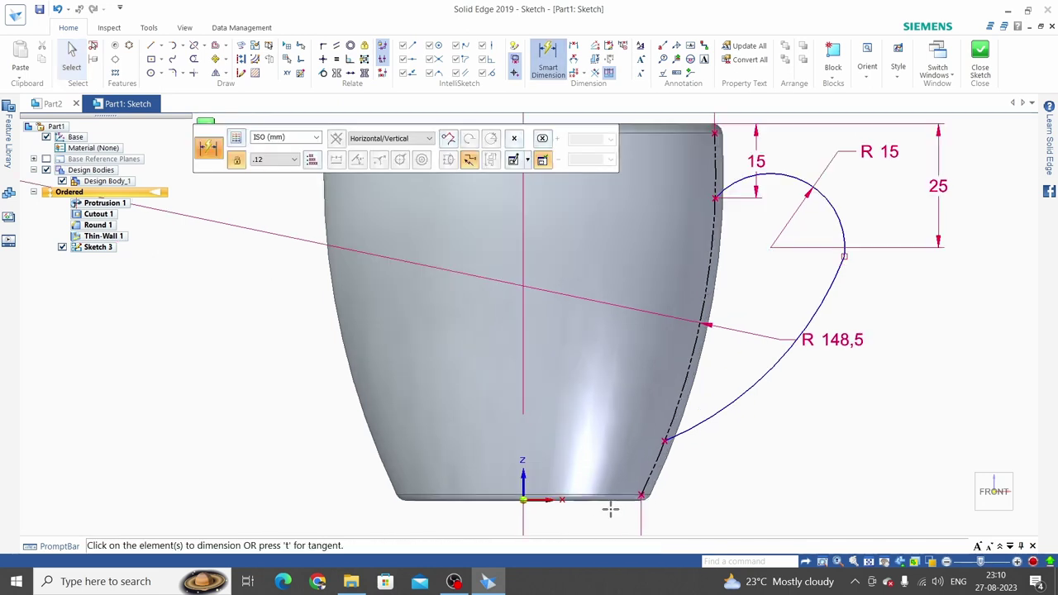
left_click(610, 501)
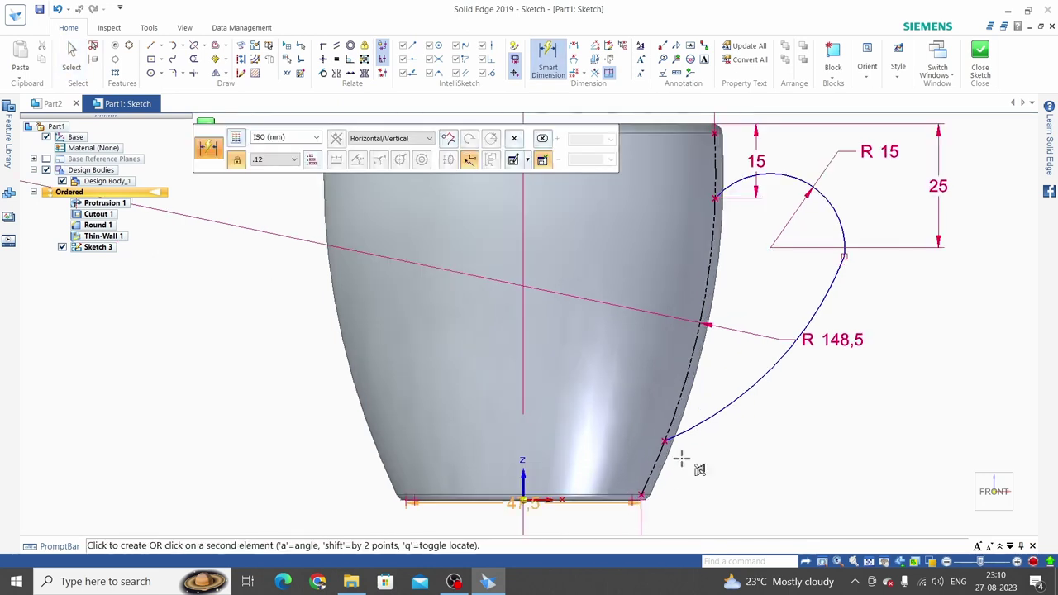
left_click(681, 447)
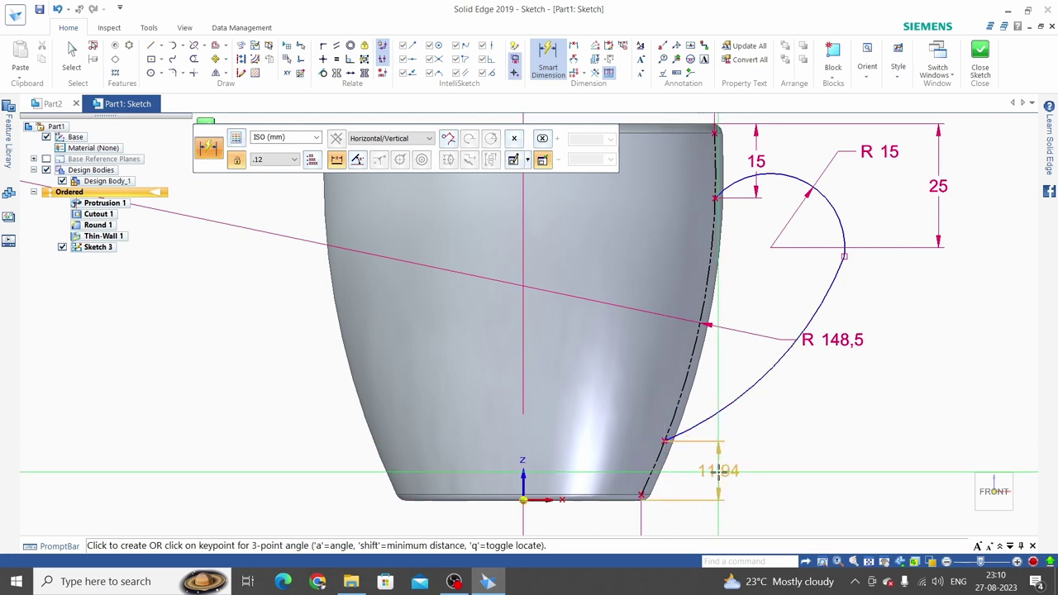
left_click(718, 467)
key("Return")
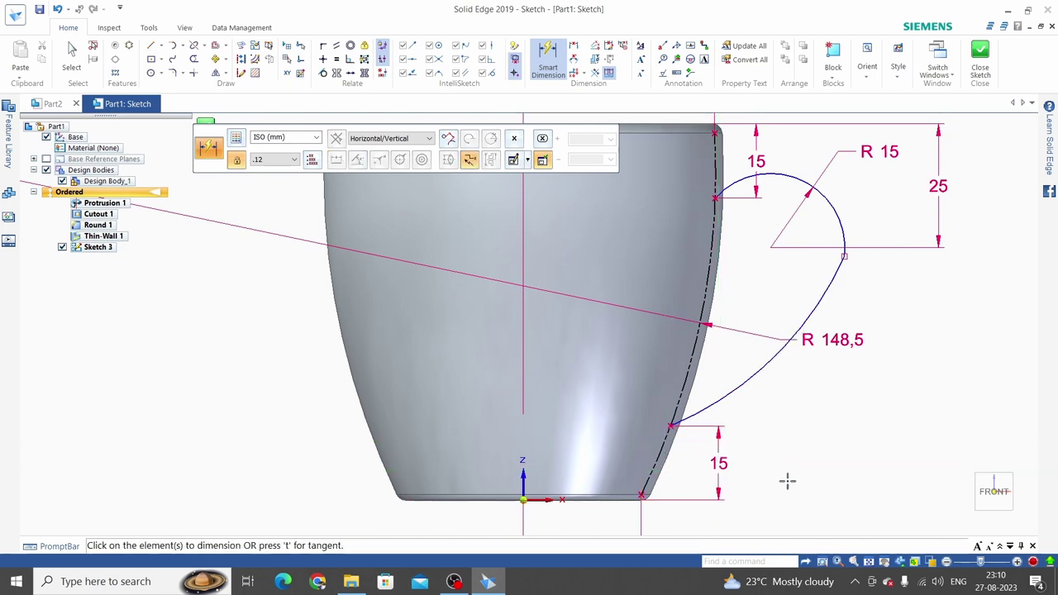
key("Escape")
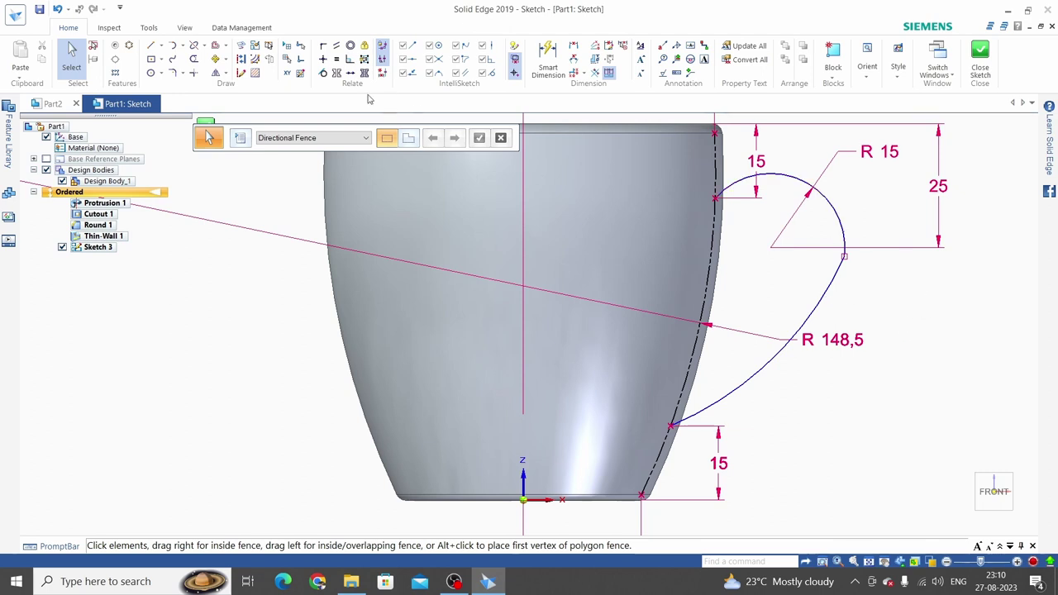
Step: Cancel a Tangent attempt and dimension the lower handle arc to radius 70
left_click(323, 73)
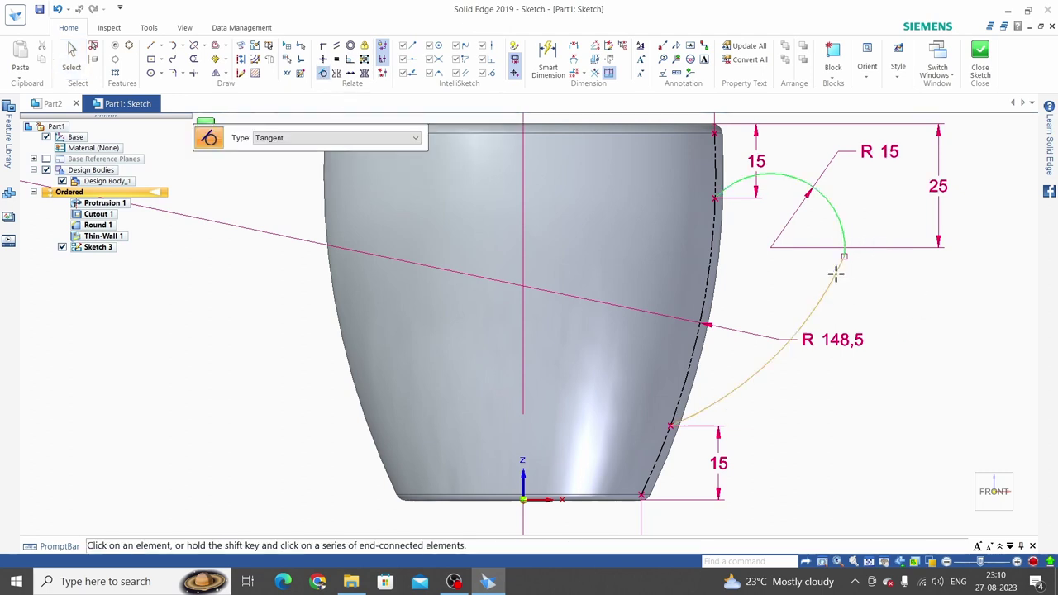
scroll(898, 283, "down", 3)
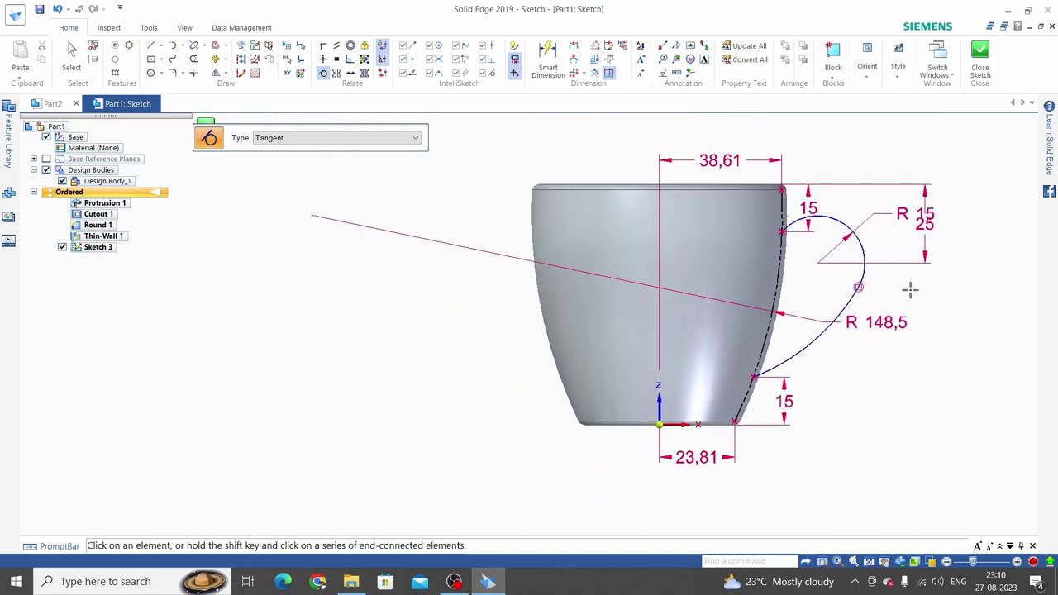
key("Escape")
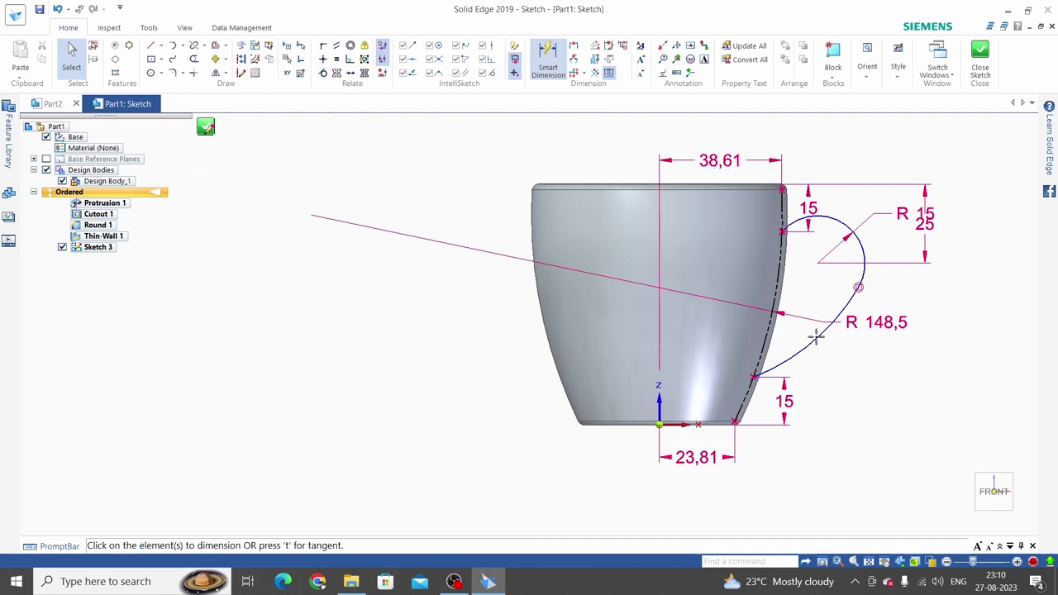
left_click(843, 370)
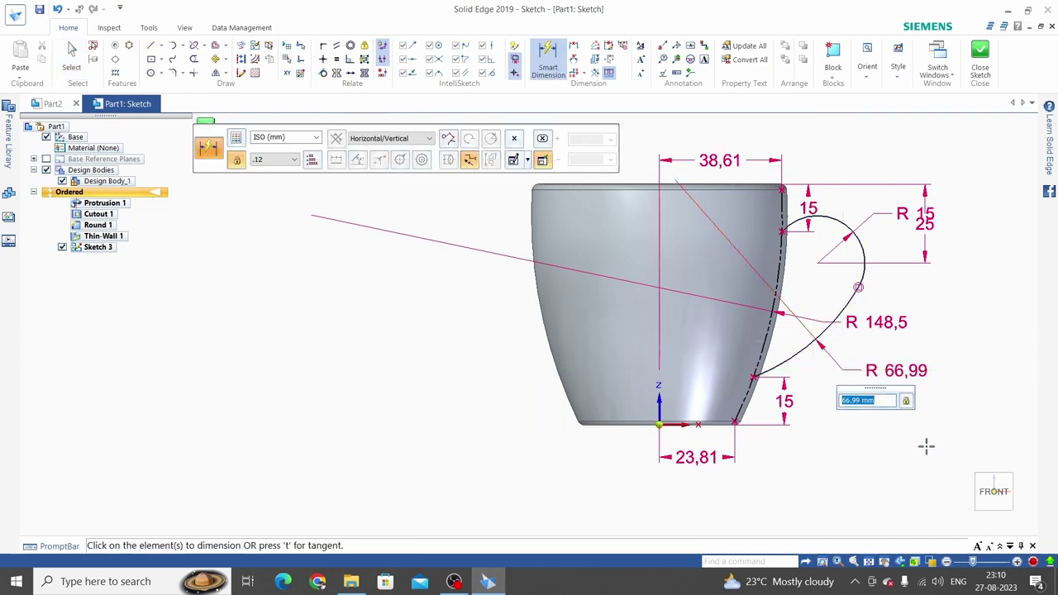
type("0")
key("Return")
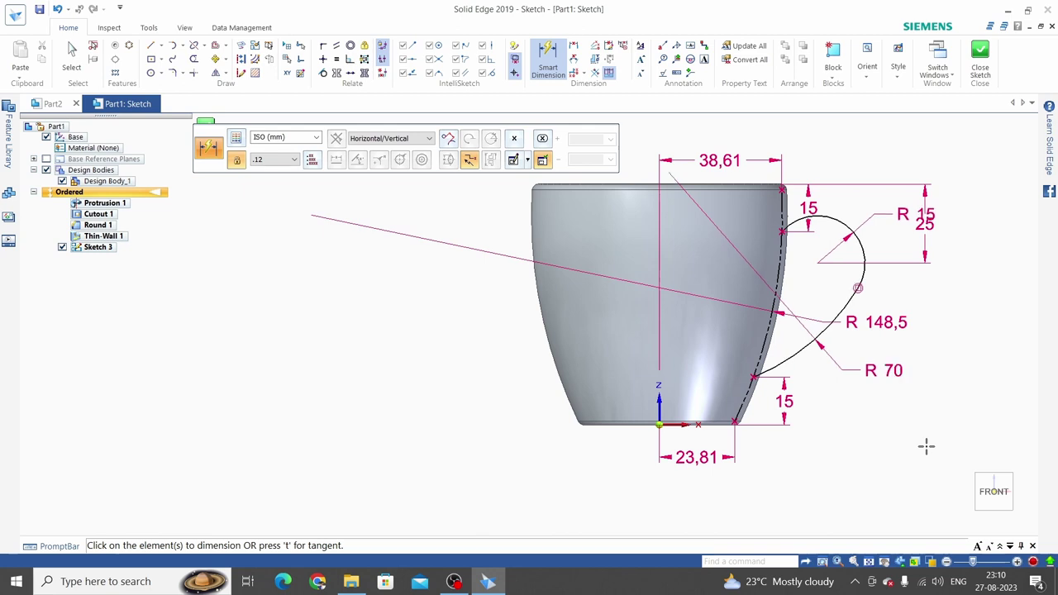
key("Escape")
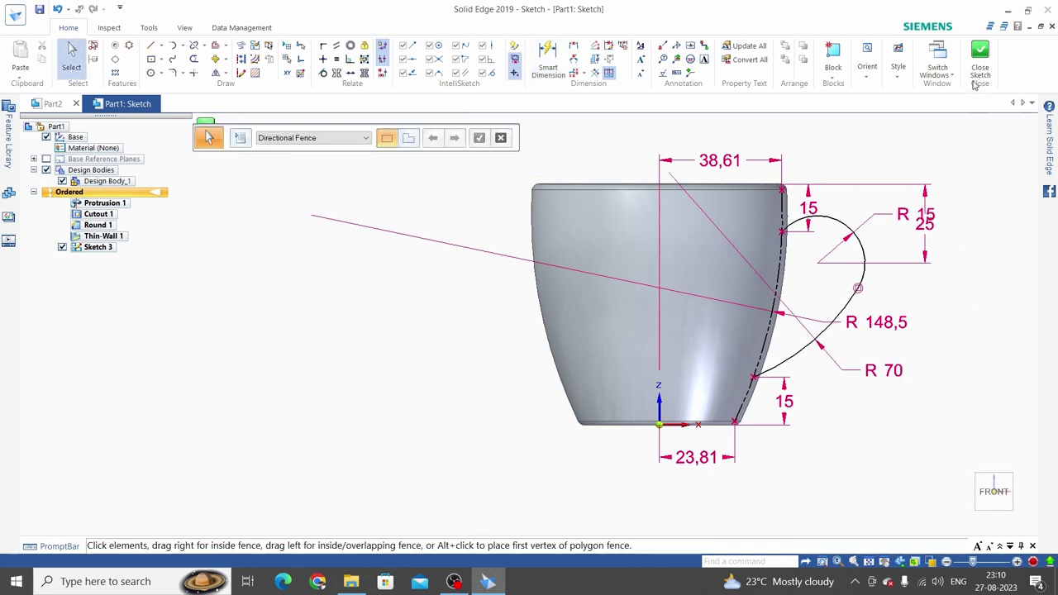
Step: Close and finish Sketch 3, then orbit to view the handle curve beside the mug
left_click(982, 52)
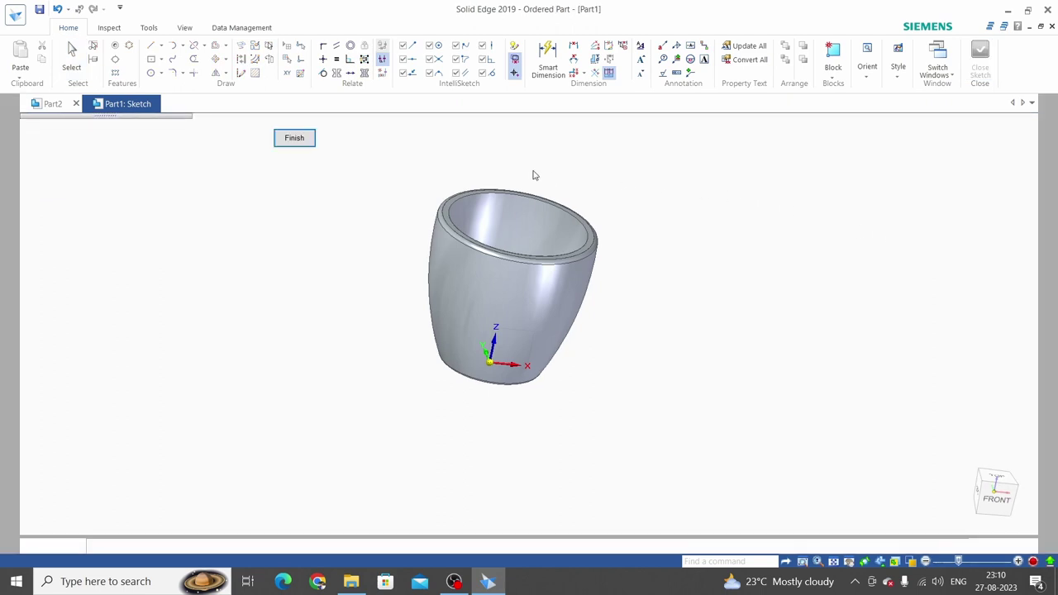
left_click(294, 139)
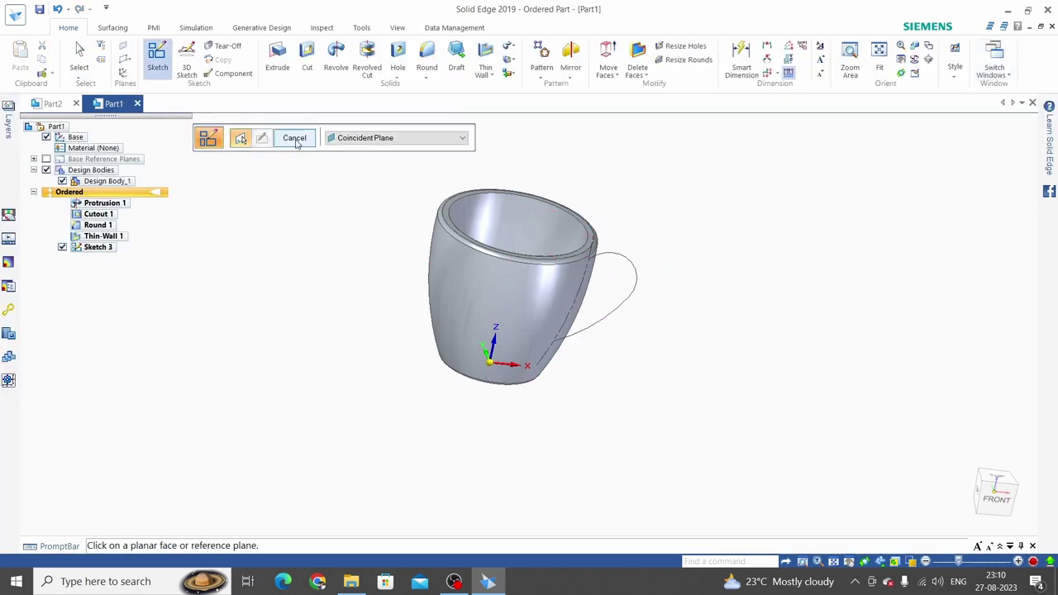
left_click(294, 138)
mouse_move(722, 303)
middle_mouse_down()
mouse_move(763, 220)
mouse_move(728, 306)
middle_mouse_up()
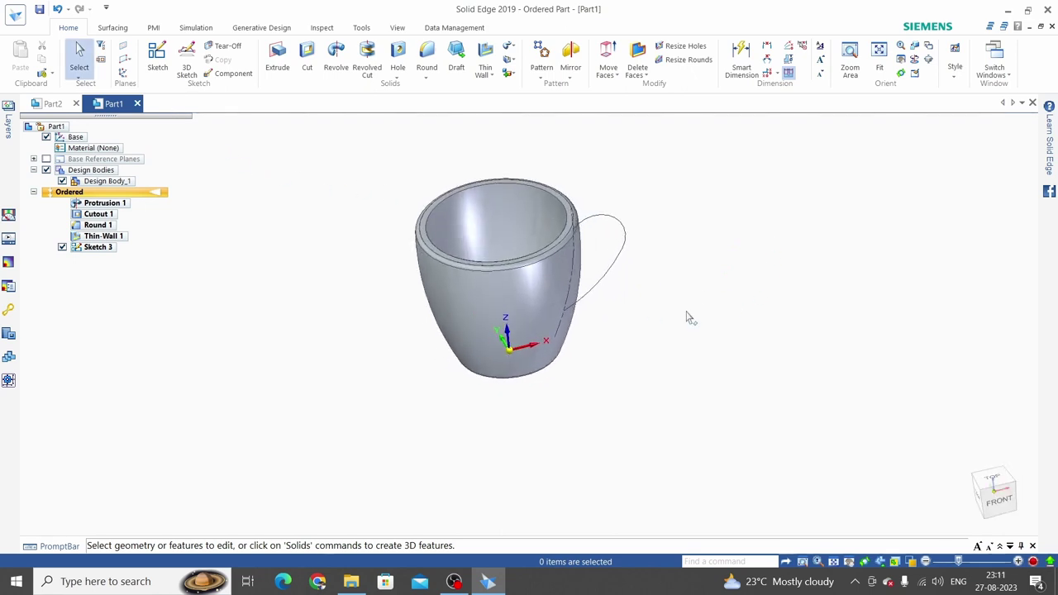
middle_click_drag(614, 263, 626, 277)
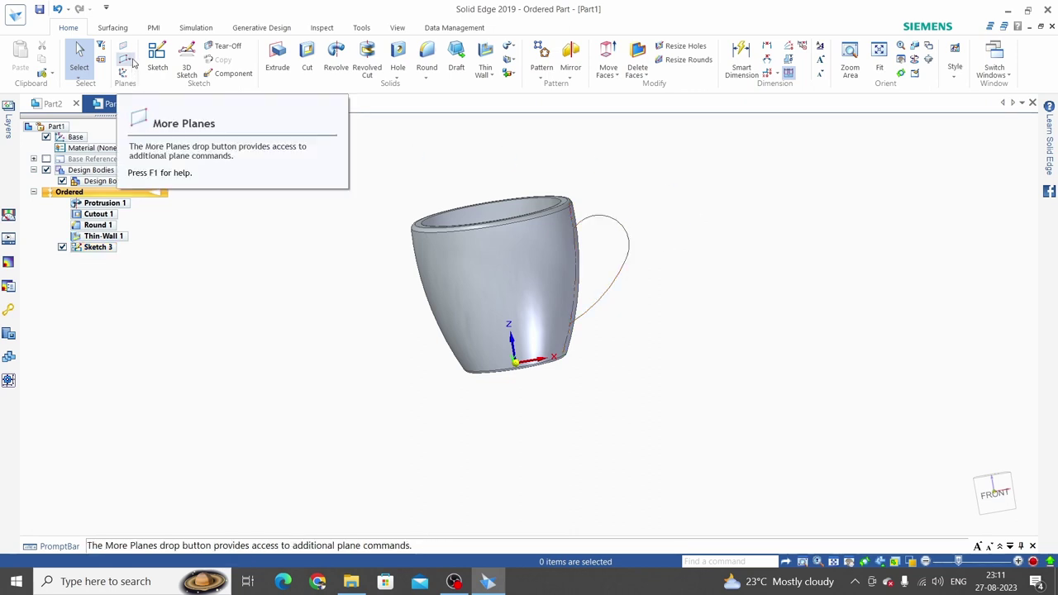
Step: Use Normal to Curve on the handle path to place Plane 4 at its end
left_click(130, 62)
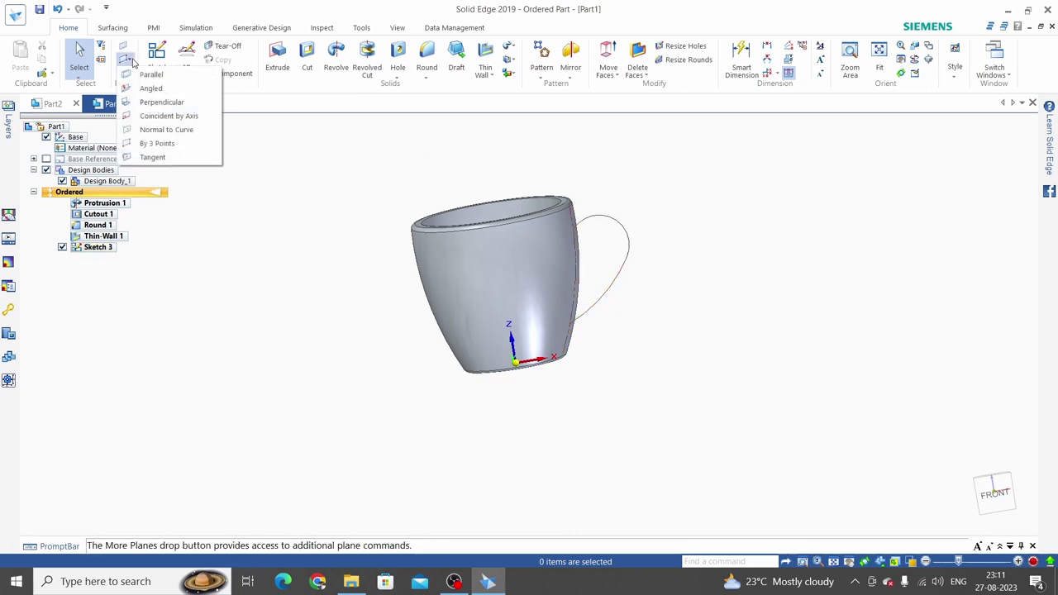
left_click(162, 130)
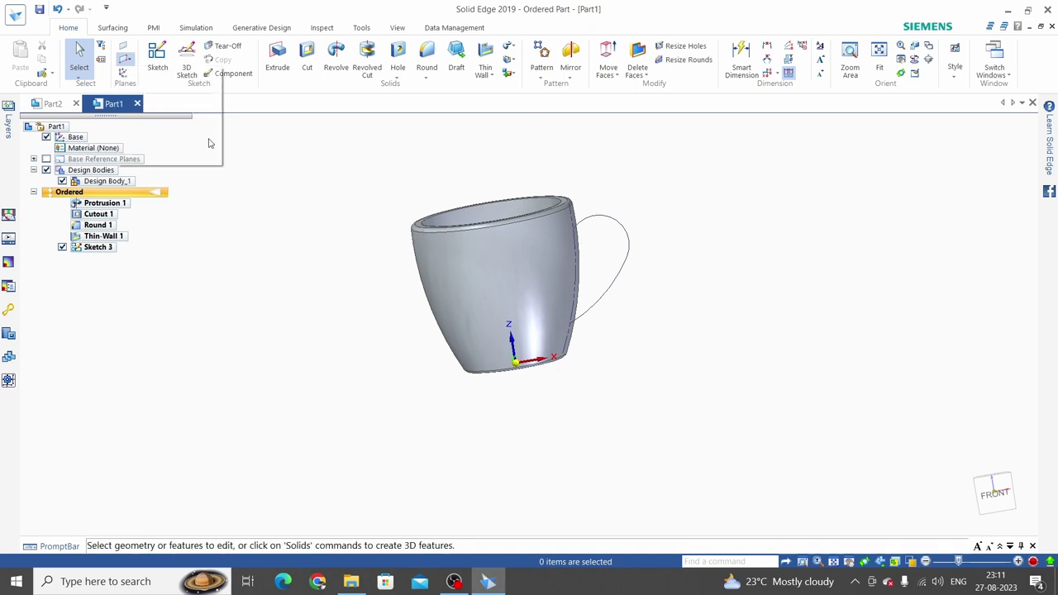
left_click(623, 273)
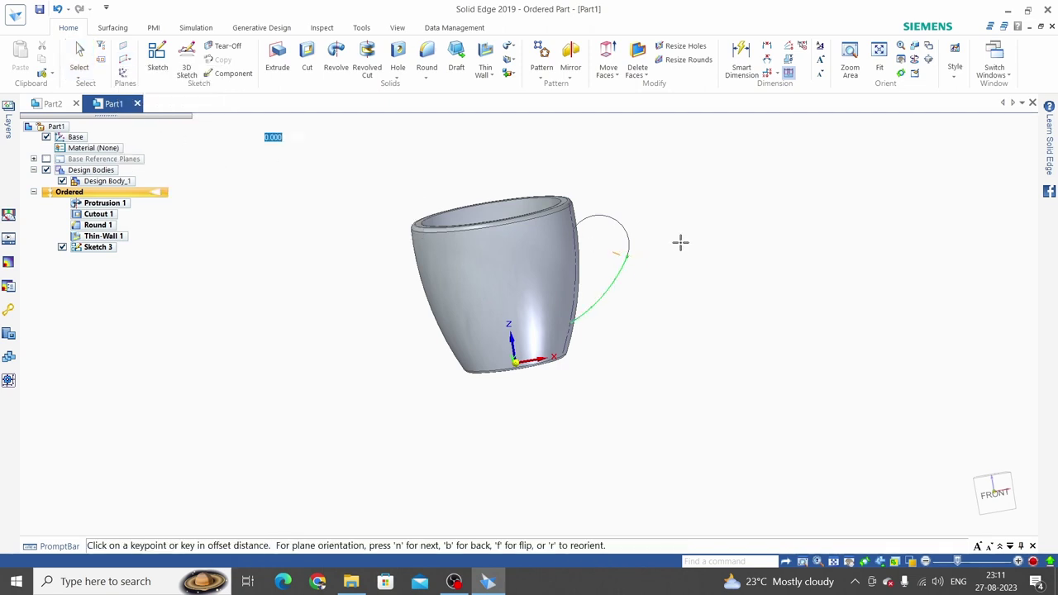
left_click(681, 241)
scroll(653, 244, "up", 3)
scroll(637, 250, "up", 3)
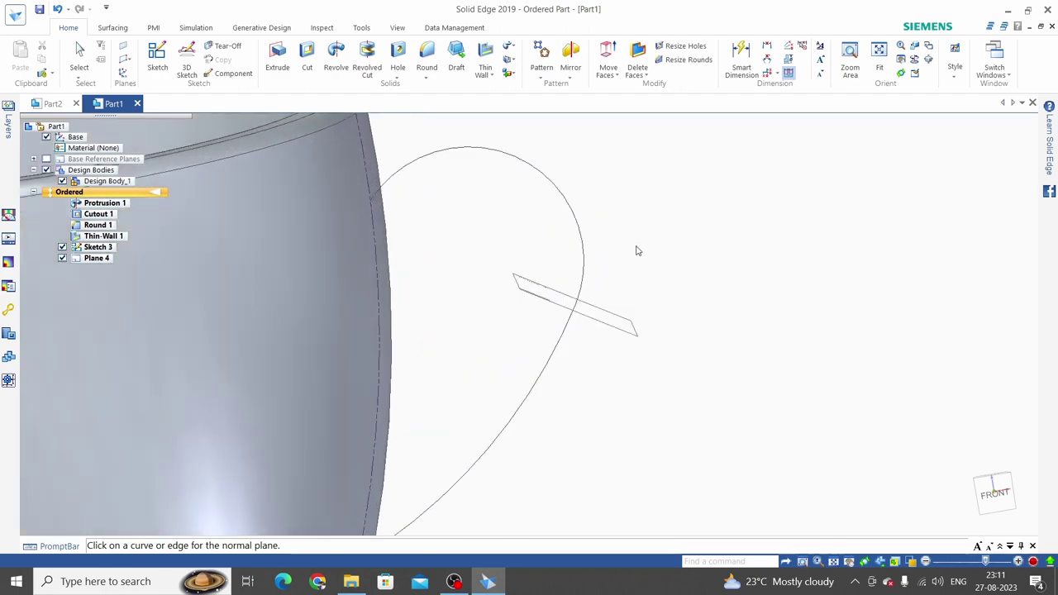
Step: Sketch on Plane 4 a centre rectangle at the sketch origin
middle_click_drag(637, 250, 629, 319)
scroll(691, 316, "up", 2)
scroll(691, 316, "down", 3)
scroll(687, 256, "down", 3)
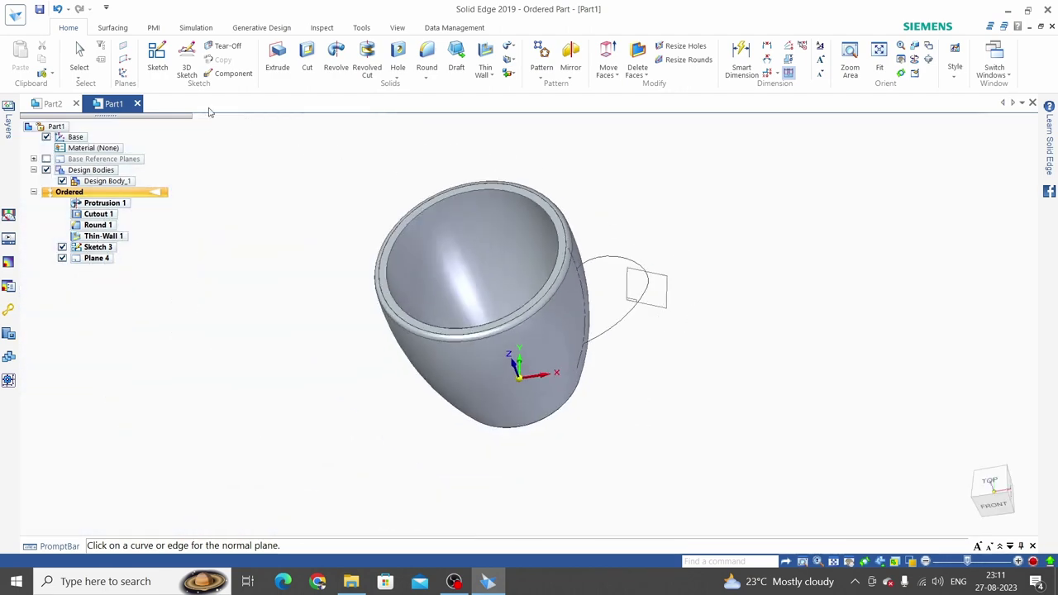
left_click(160, 54)
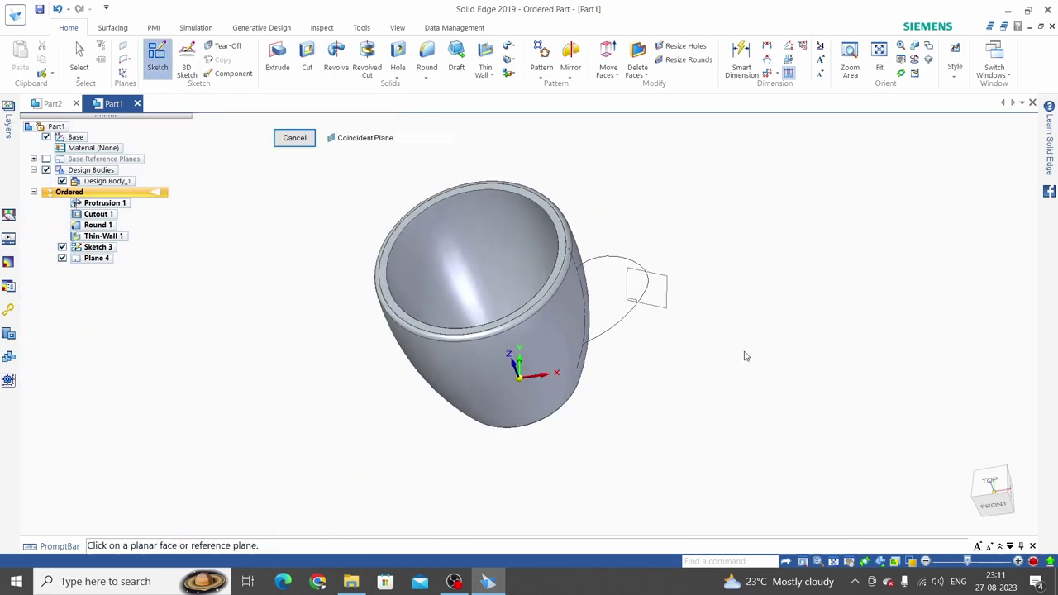
left_click(662, 281)
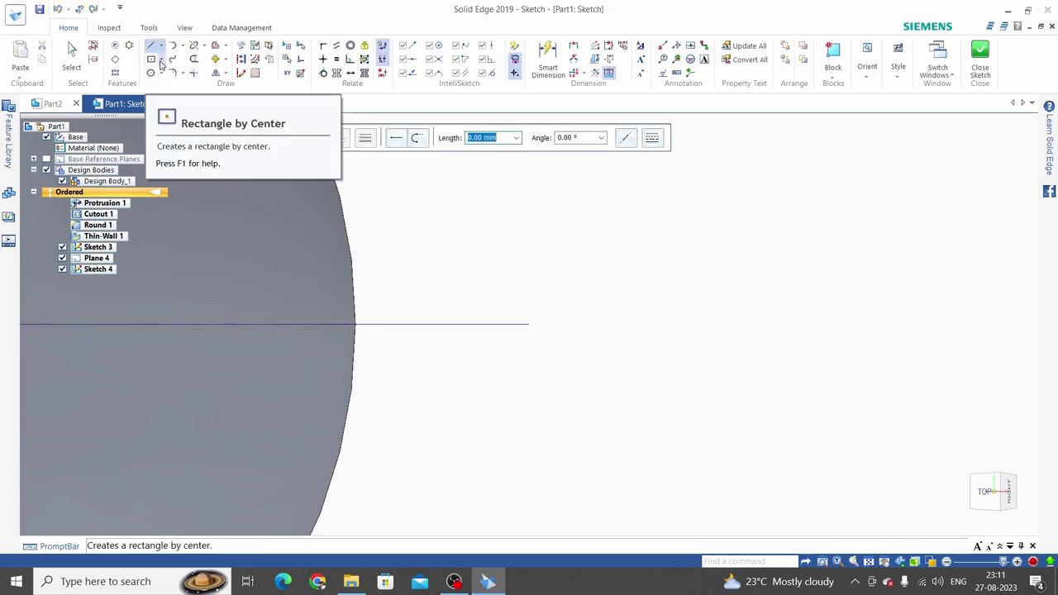
left_click(162, 64)
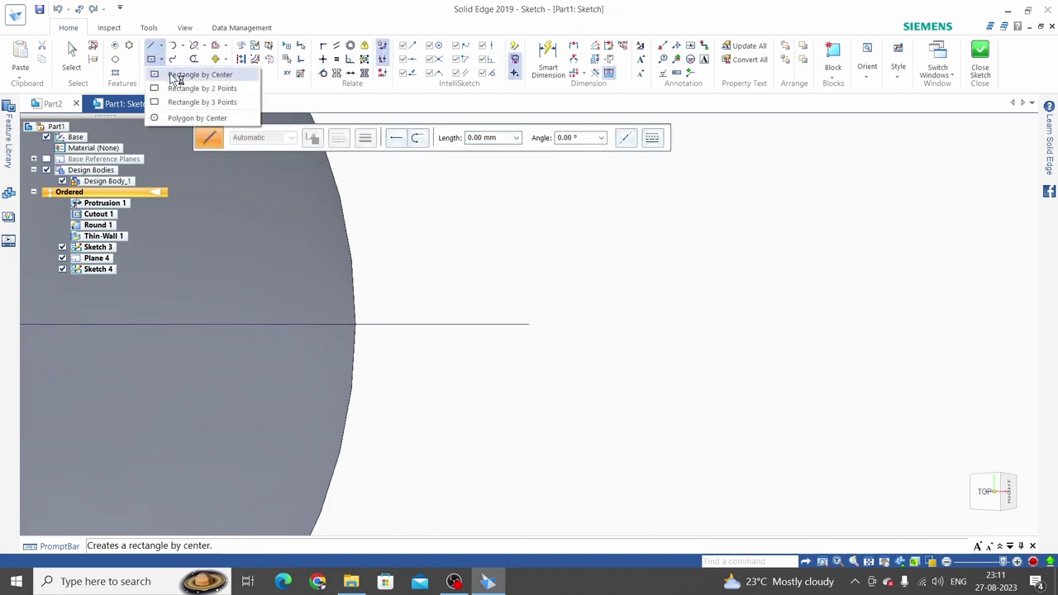
left_click(171, 75)
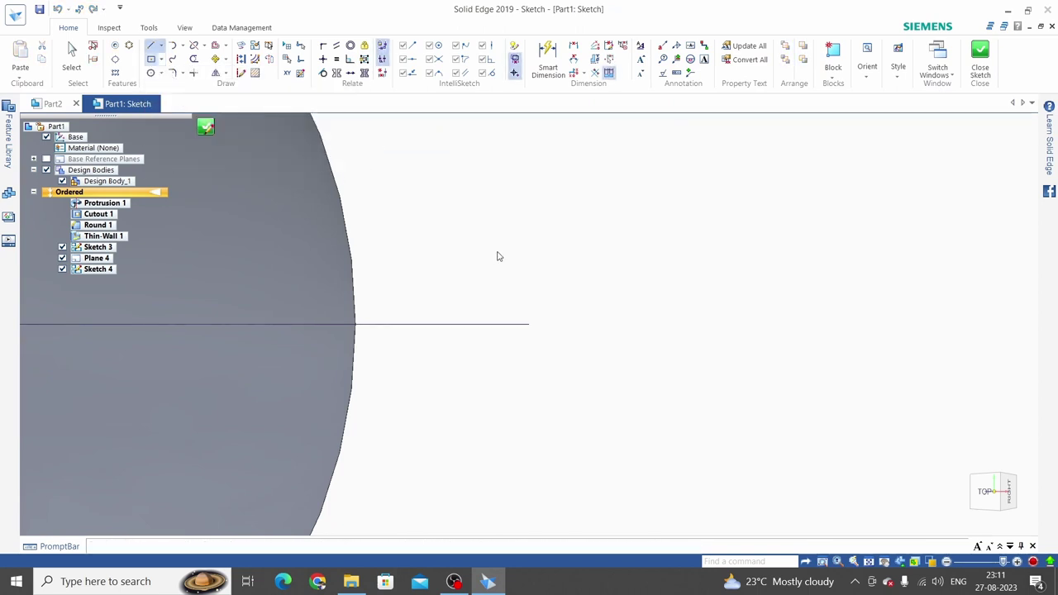
left_click(529, 324)
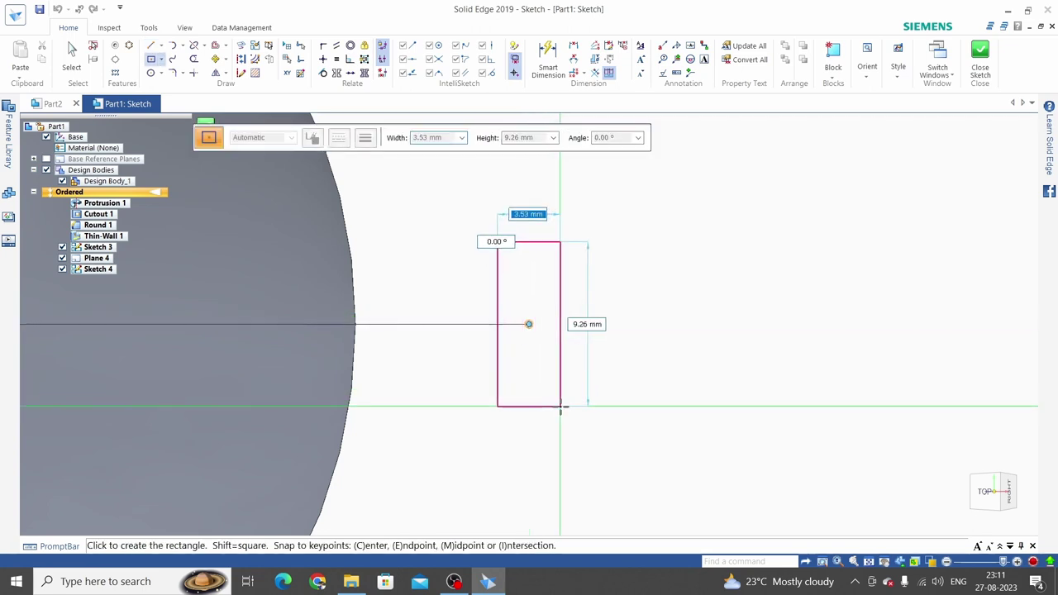
left_click(562, 405)
key("Escape")
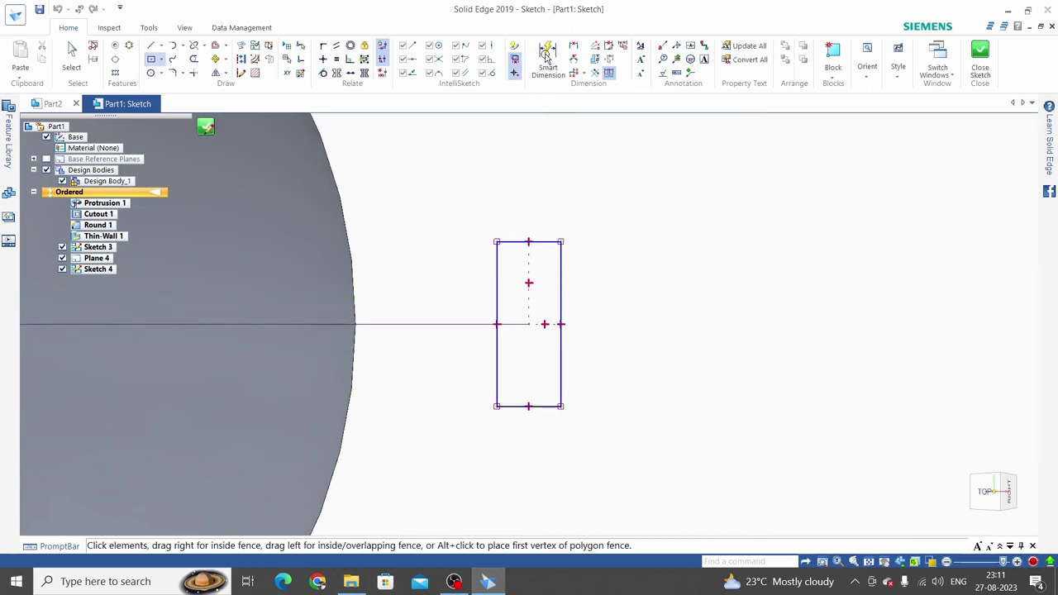
Step: Dimension the rectangle 10 high and 5 wide, then close the sketch
left_click(548, 58)
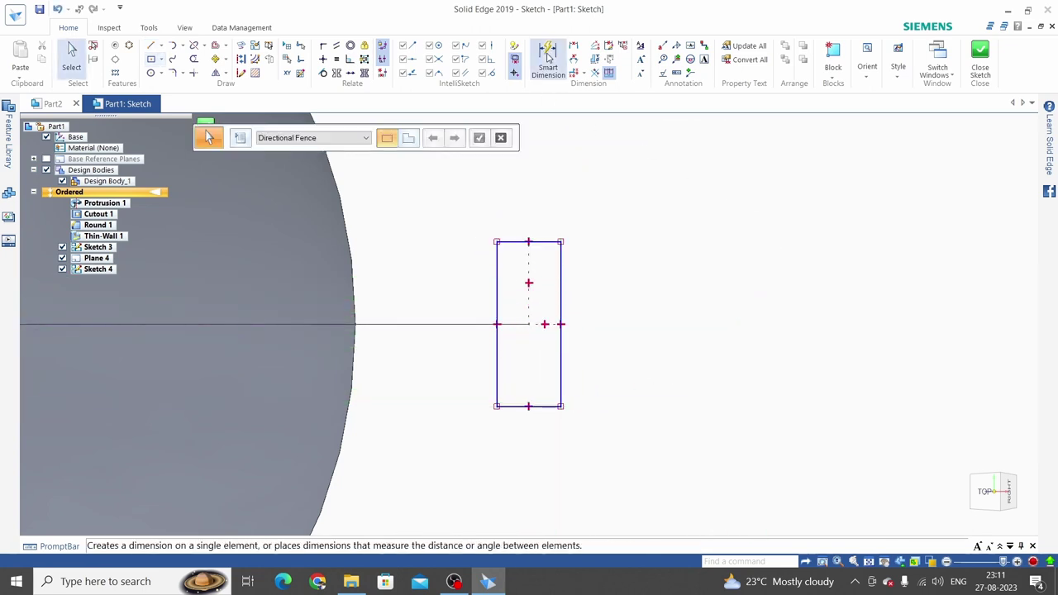
left_click(562, 287)
left_click(620, 296)
type("10")
key("Return")
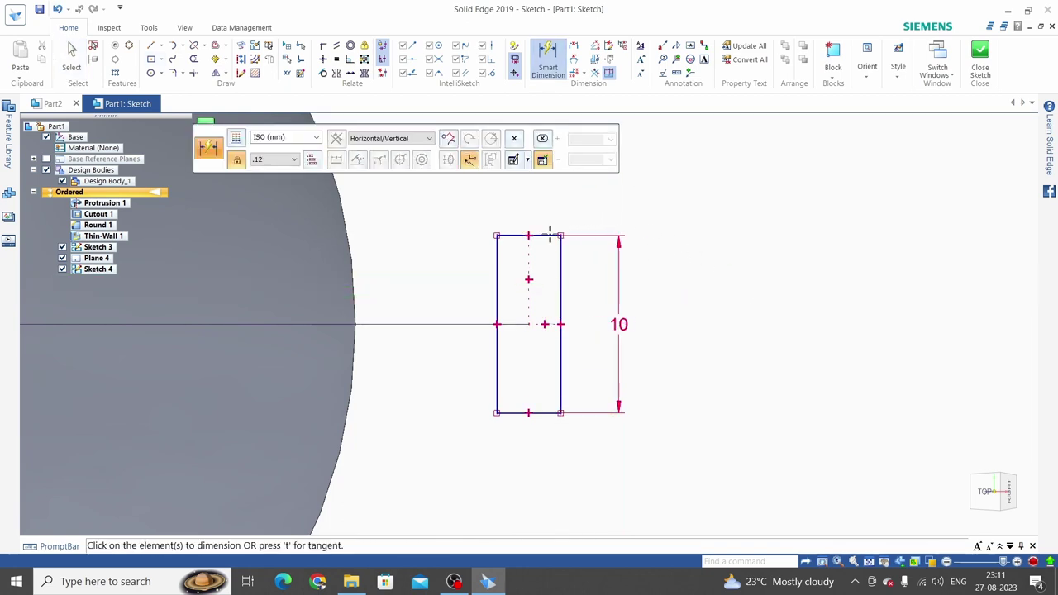
left_click(538, 236)
left_click(556, 205)
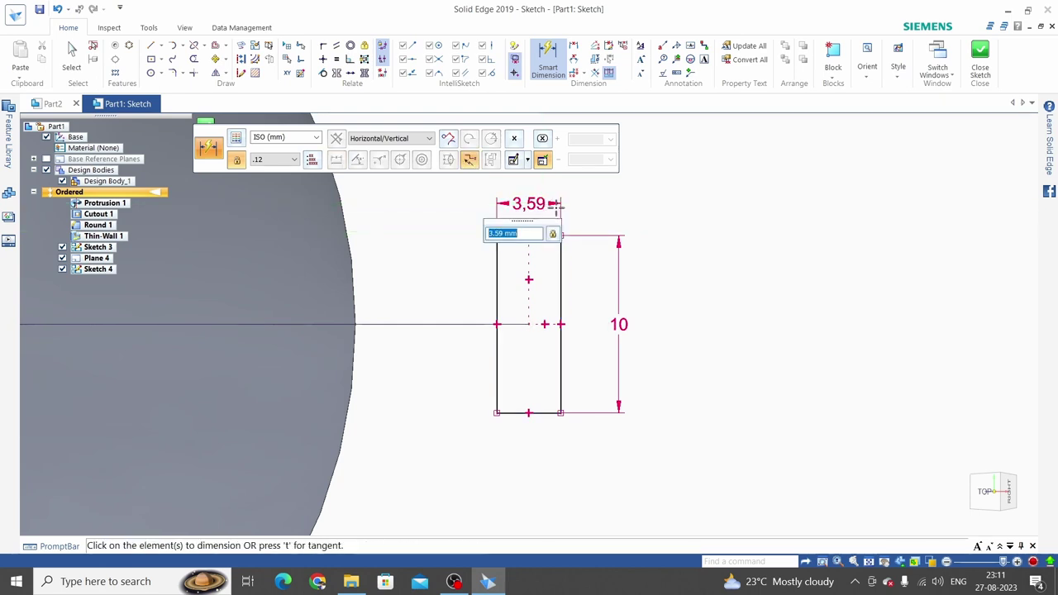
type("5")
key("Return")
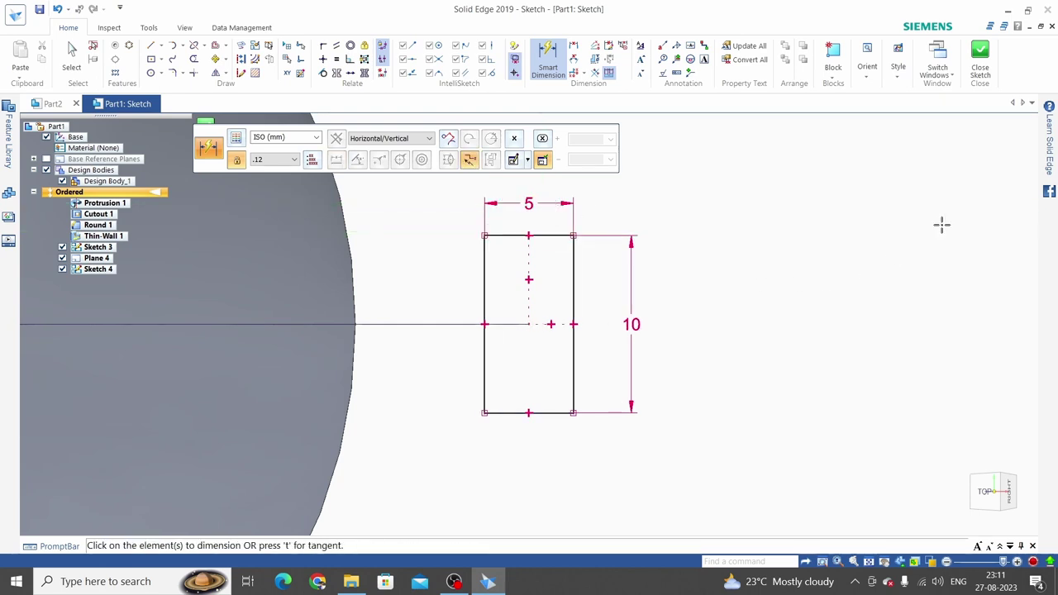
left_click(983, 54)
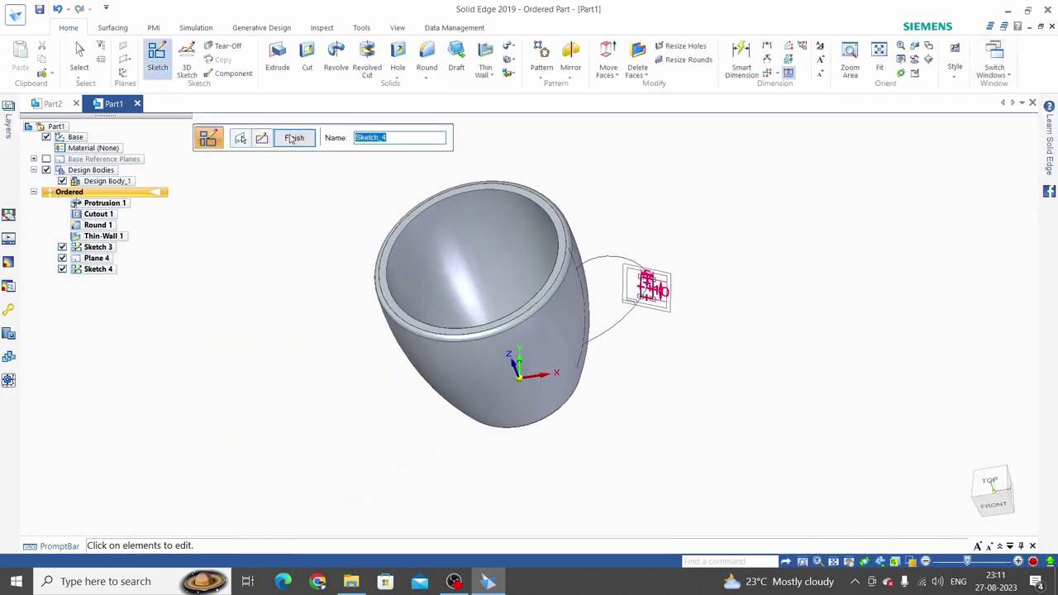
Step: Finish the cross-section sketch and start a single-path Sweep
left_click(293, 138)
key("Escape")
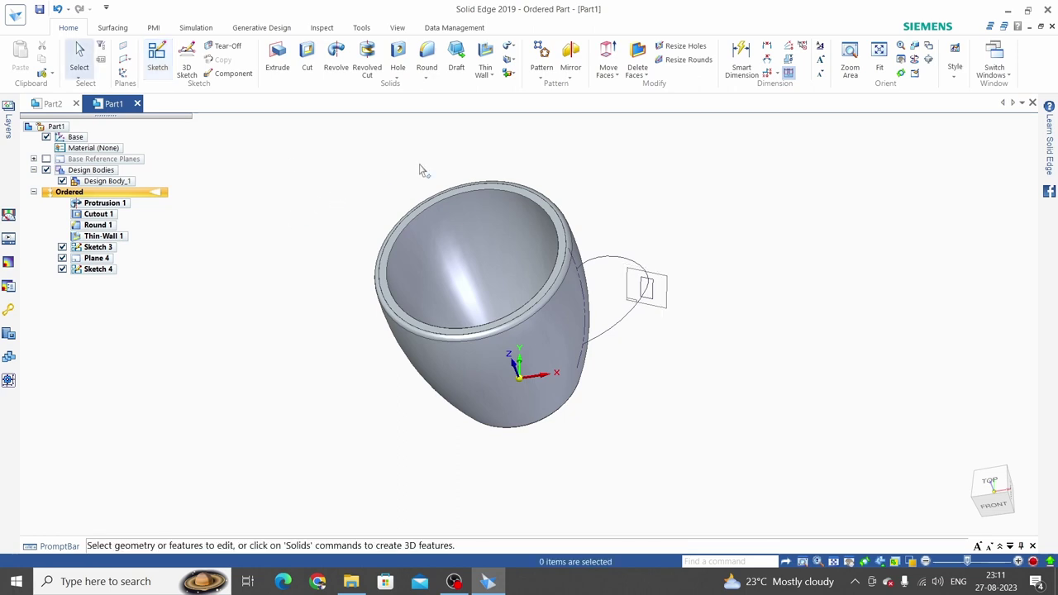
left_click(510, 48)
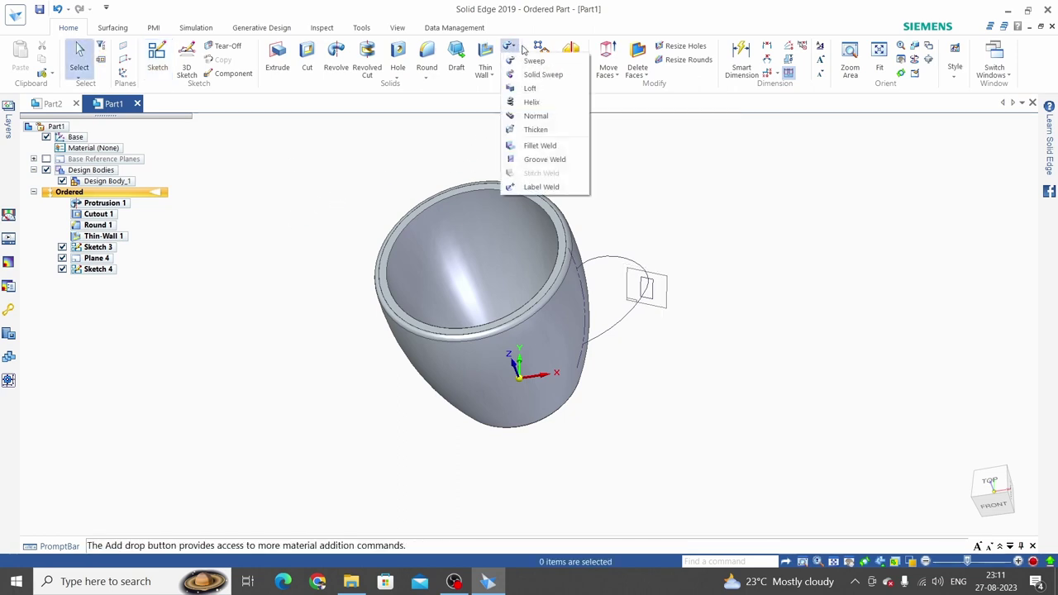
left_click(536, 62)
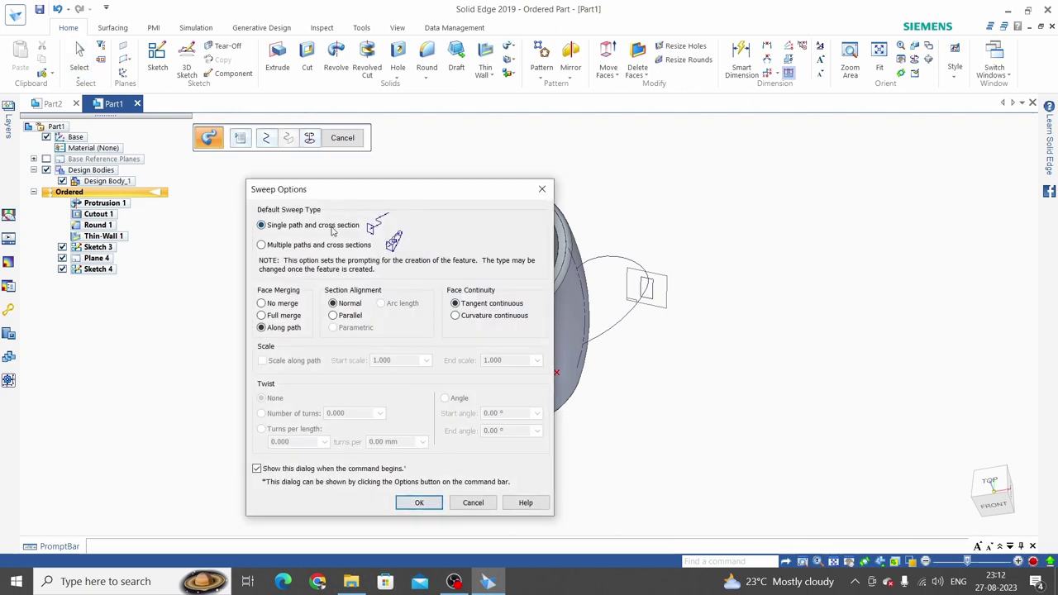
left_click(420, 503)
Step: Sweep the rectangle along the handle curve and finish the protrusion
scroll(709, 314, "up", 2)
scroll(725, 319, "up", 2)
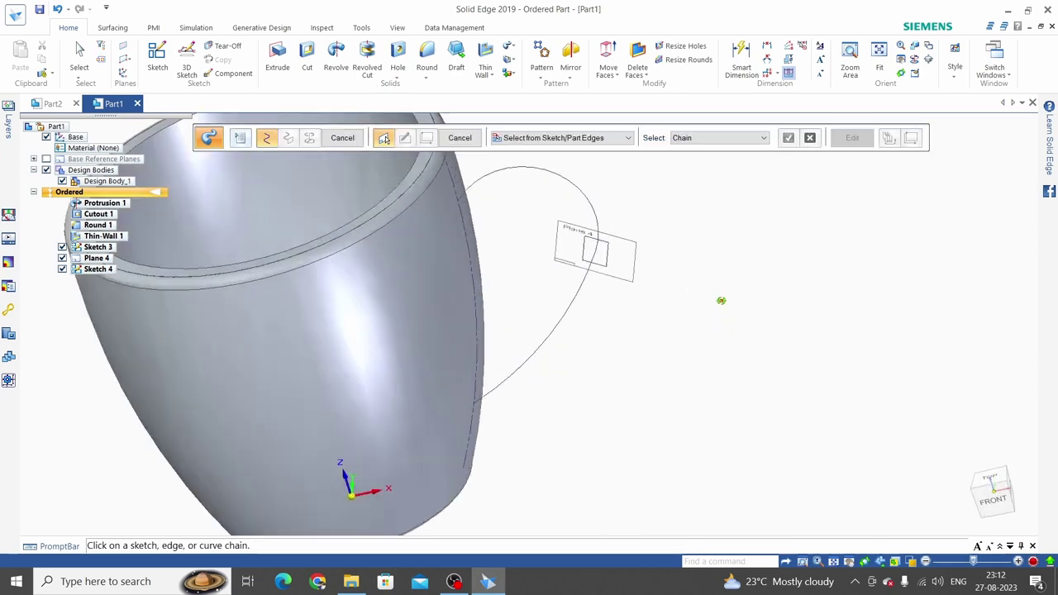
scroll(720, 299, "down", 3)
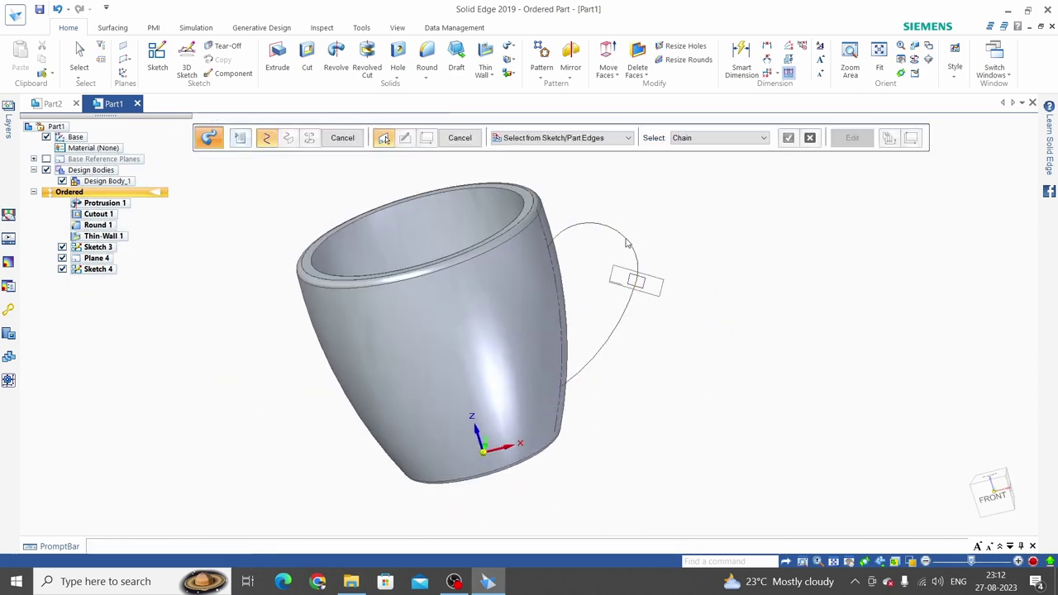
left_click(788, 139)
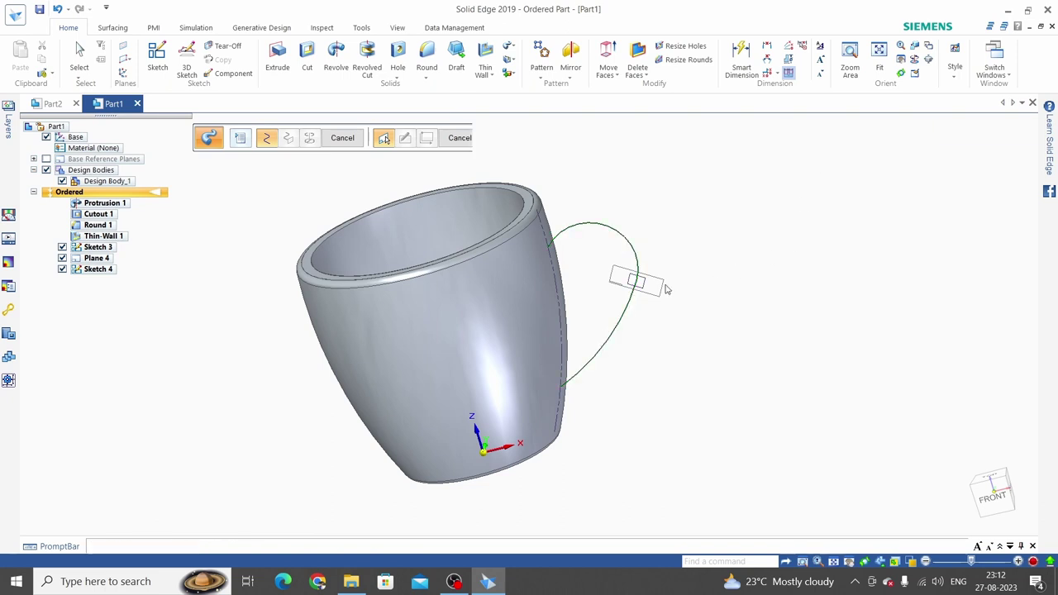
scroll(651, 285, "up", 2)
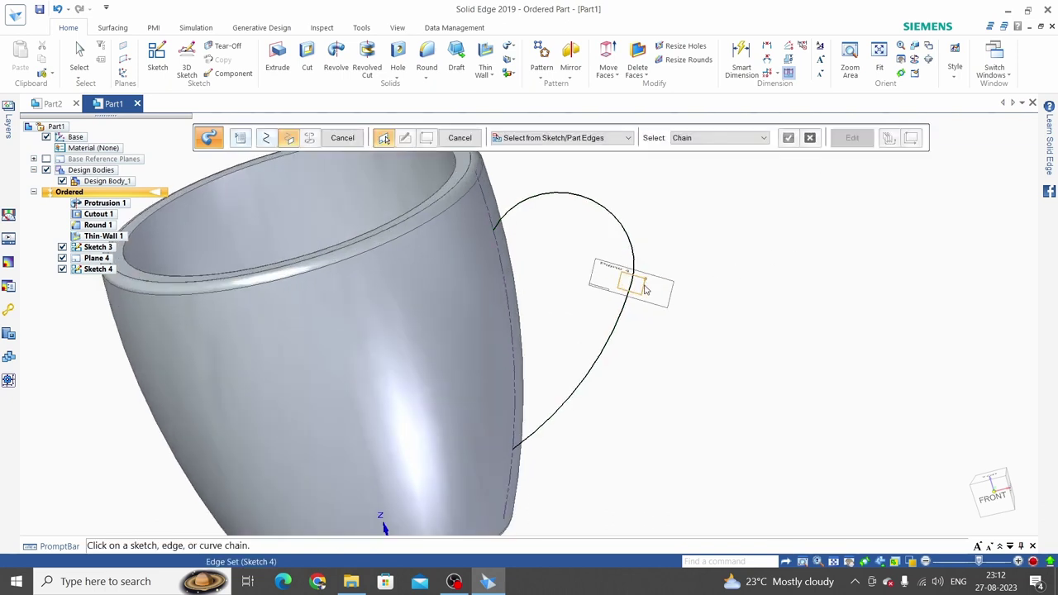
left_click(653, 292)
right_click(768, 276)
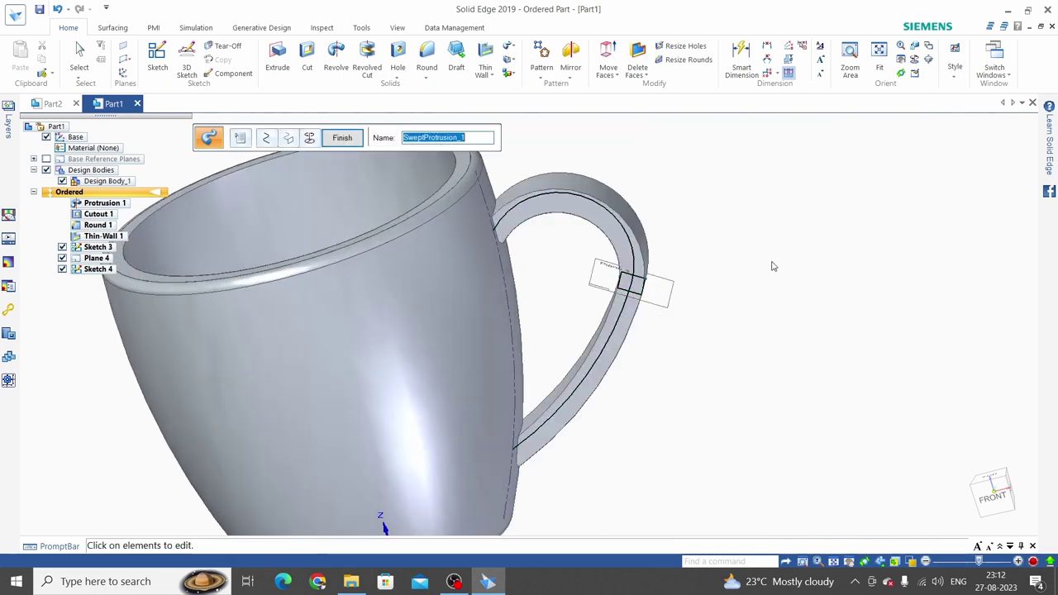
mouse_move(763, 229)
middle_mouse_down()
mouse_move(711, 189)
mouse_move(805, 229)
mouse_move(620, 157)
middle_mouse_up()
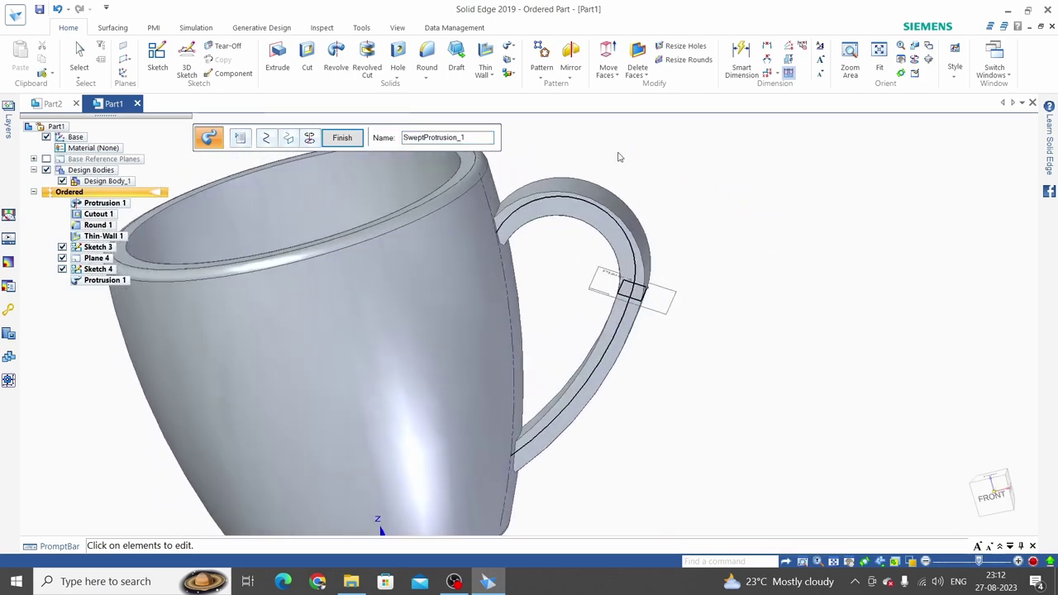
left_click(339, 138)
left_click(341, 138)
scroll(749, 246, "down", 2)
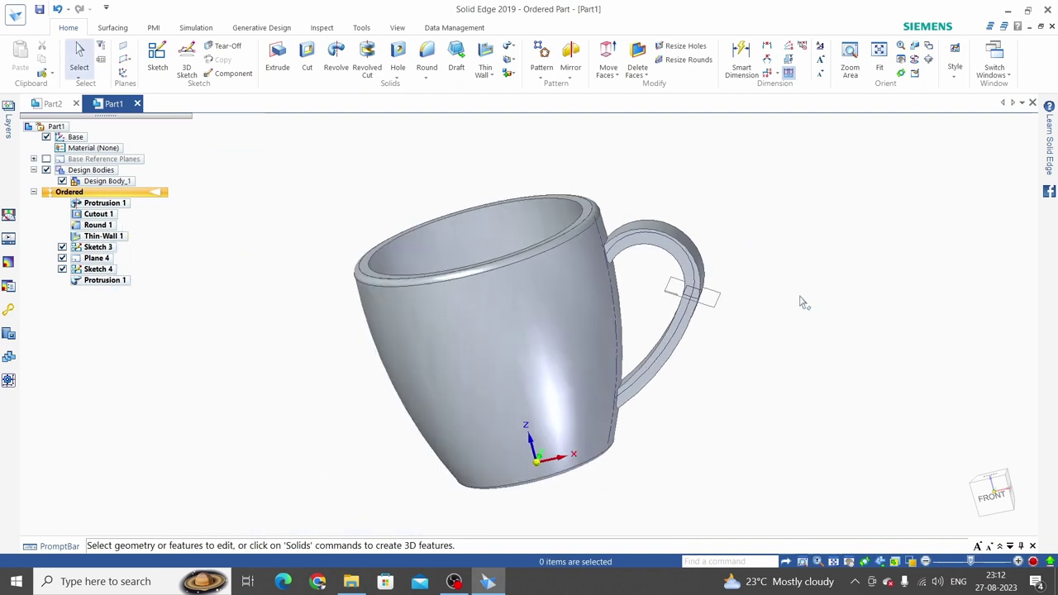
mouse_move(803, 300)
middle_mouse_down()
mouse_move(739, 215)
mouse_move(760, 245)
mouse_move(379, 195)
middle_mouse_up()
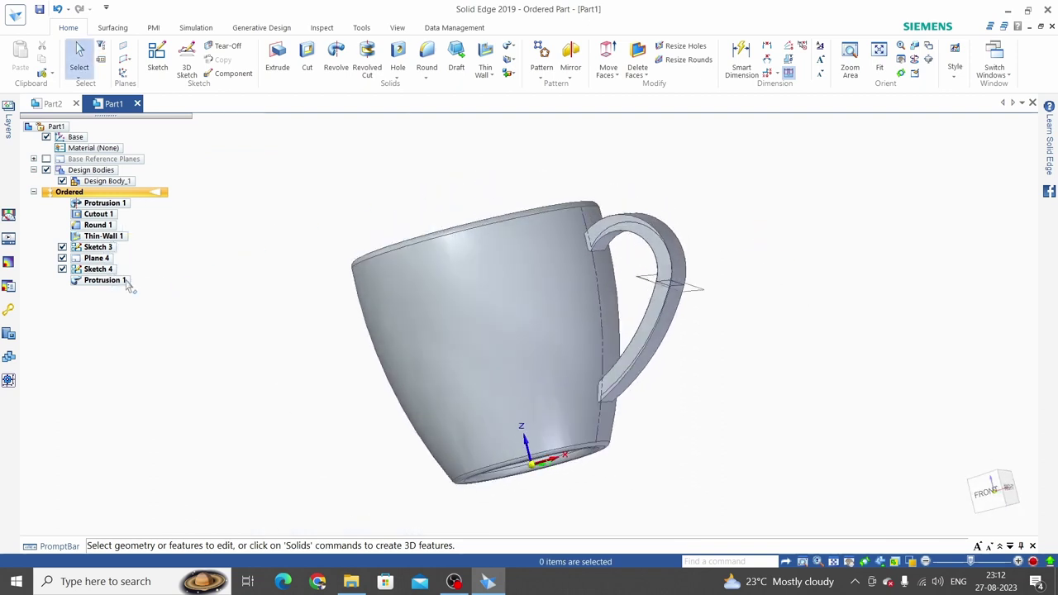
Step: Hide Plane 4 and Sketch 3 in PathFinder
left_click(62, 258)
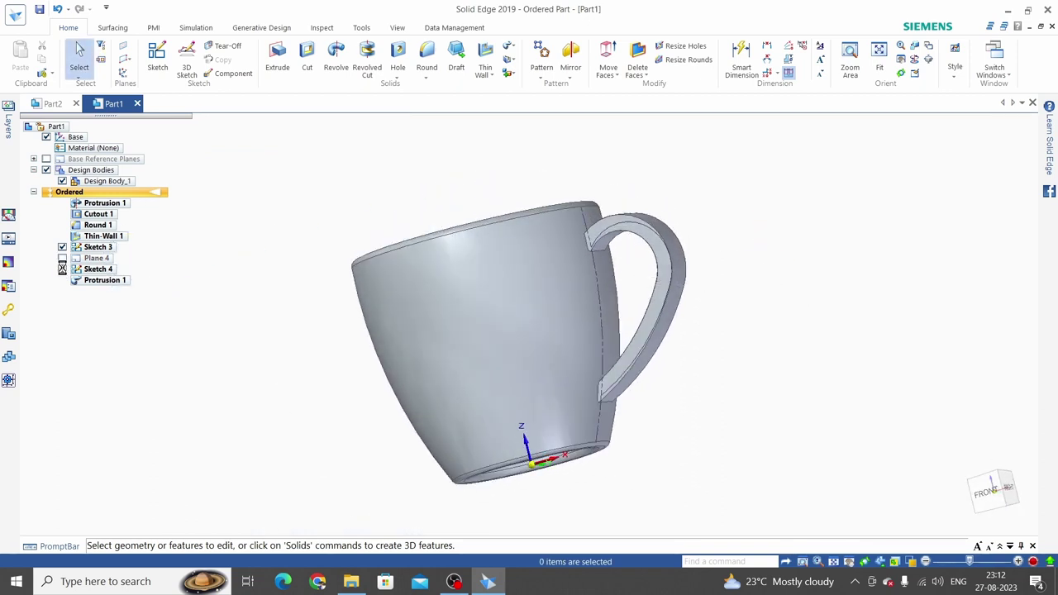
left_click(62, 247)
middle_click_drag(746, 241, 826, 265)
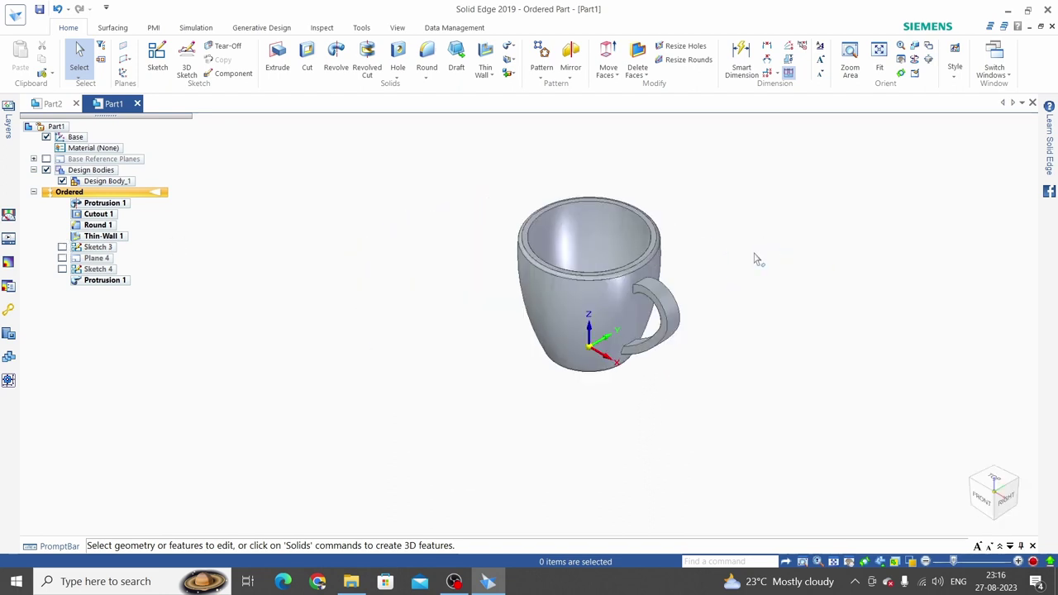
Step: Start a Round and select the four handle edge chains
left_click(427, 77)
scroll(708, 364, "up", 3)
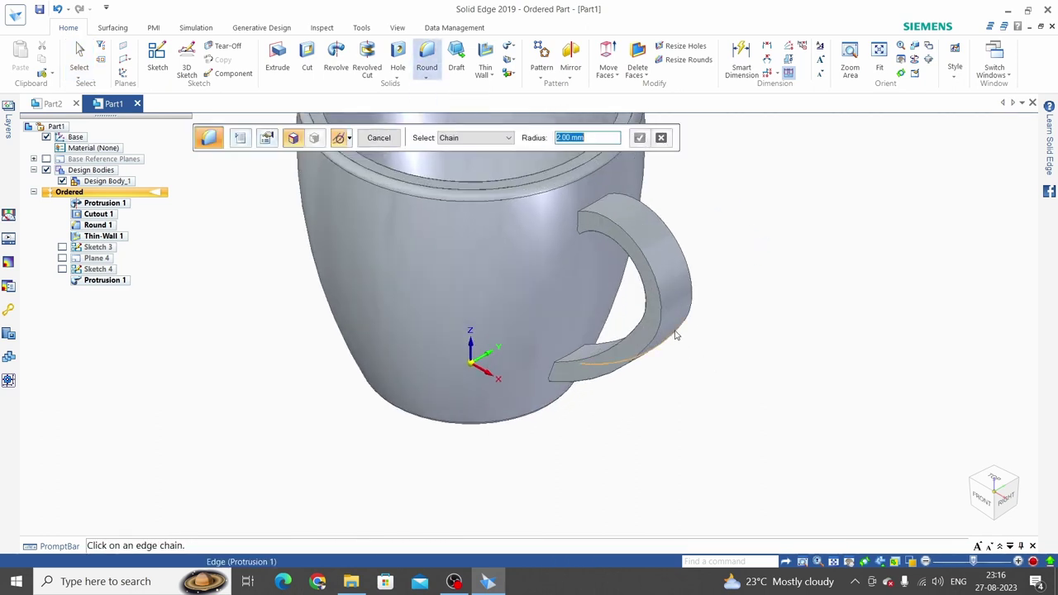
scroll(681, 330, "up", 2)
middle_click_drag(680, 331, 651, 252)
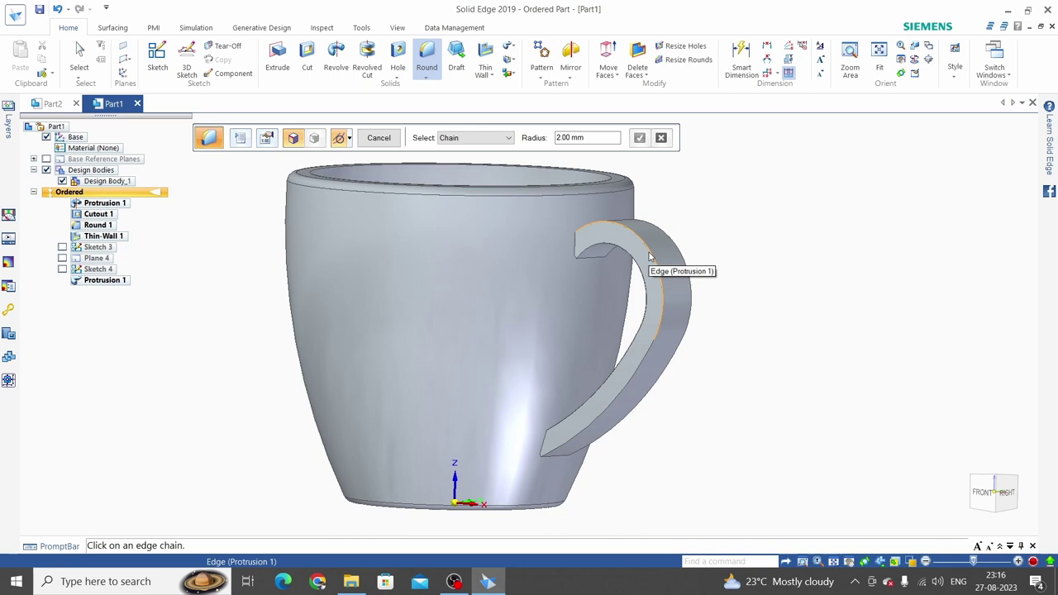
left_click(650, 257)
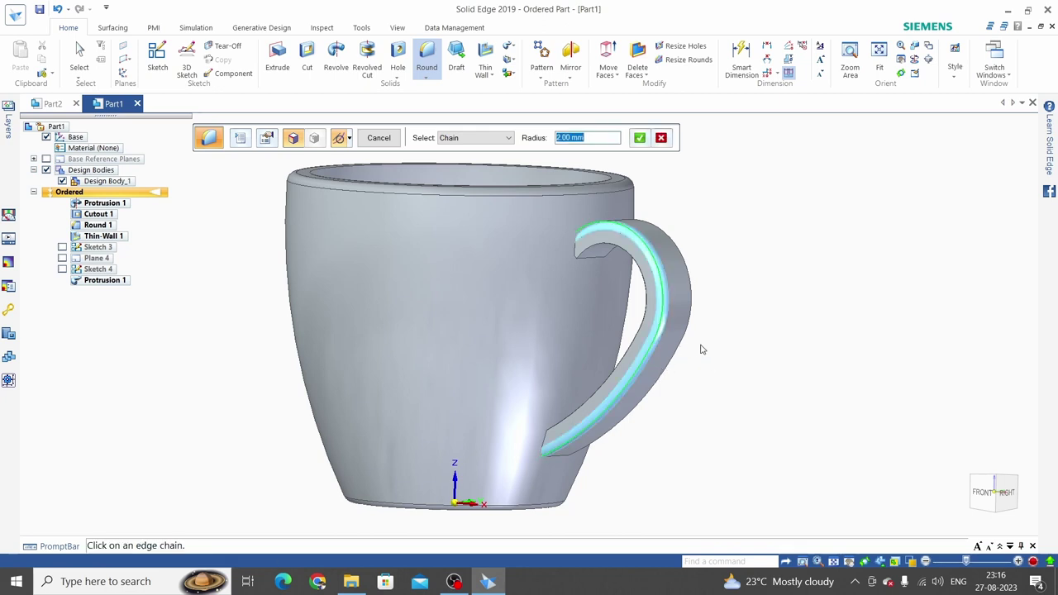
mouse_move(709, 348)
middle_mouse_down()
mouse_move(546, 360)
mouse_move(489, 225)
middle_mouse_up()
left_click(484, 236)
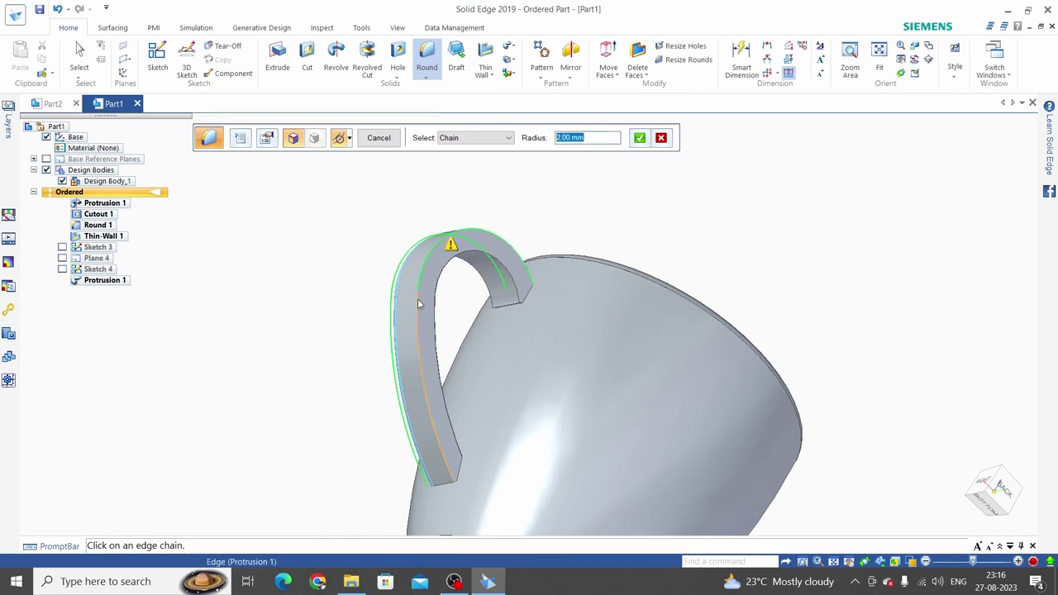
left_click(418, 304)
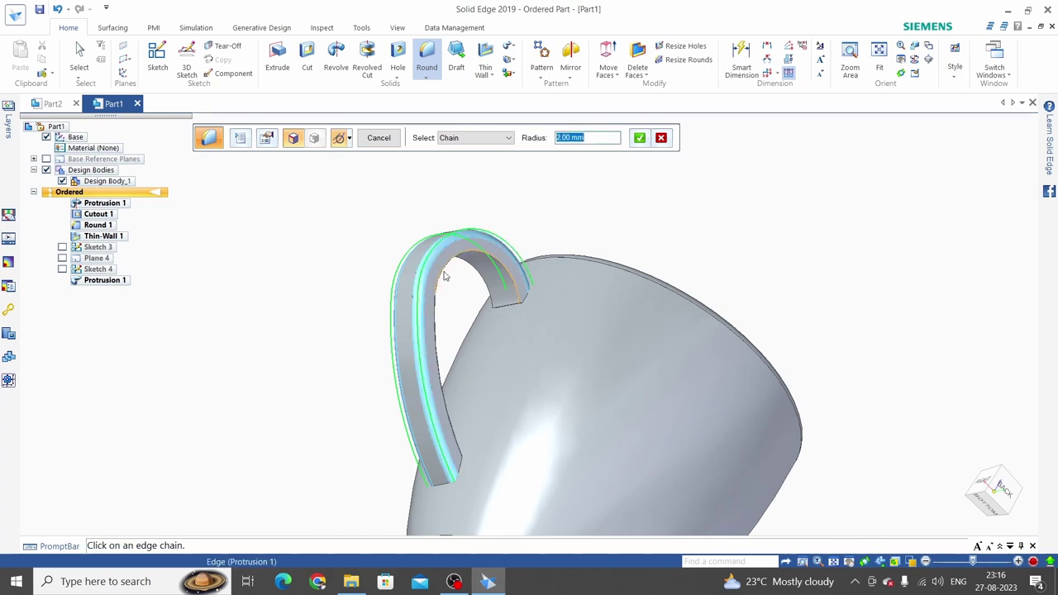
left_click(435, 324)
middle_click_drag(562, 290, 579, 228)
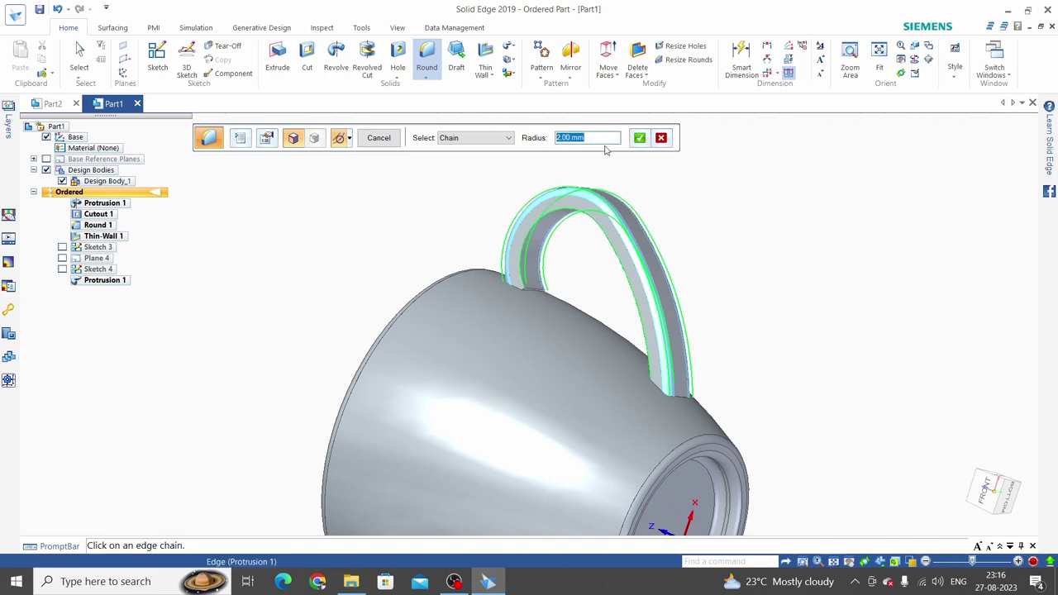
Step: Accept the edges, preview, and finish the 2 mm handle round
left_click(642, 139)
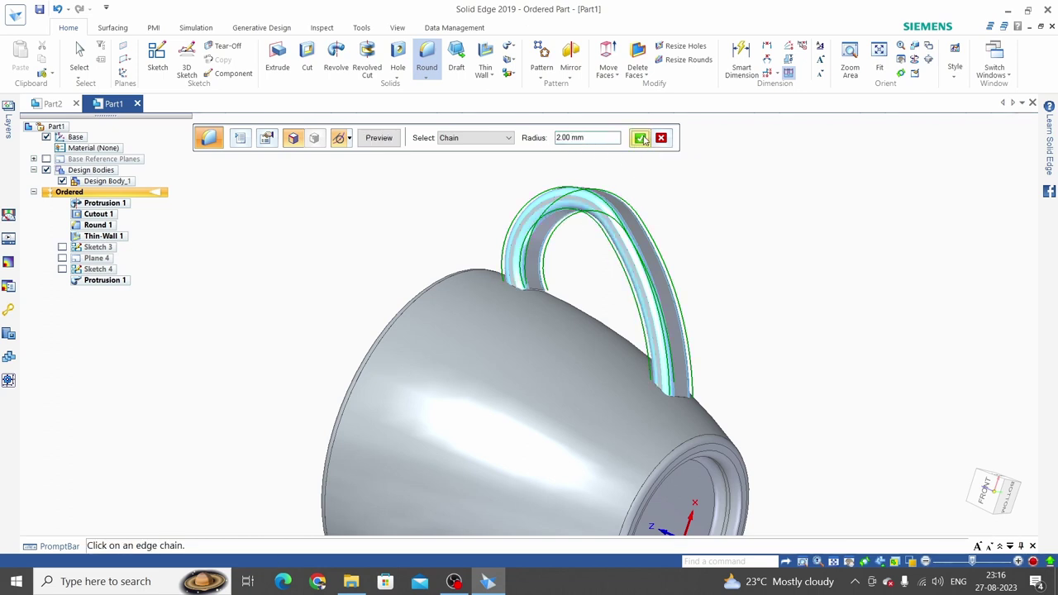
left_click(379, 139)
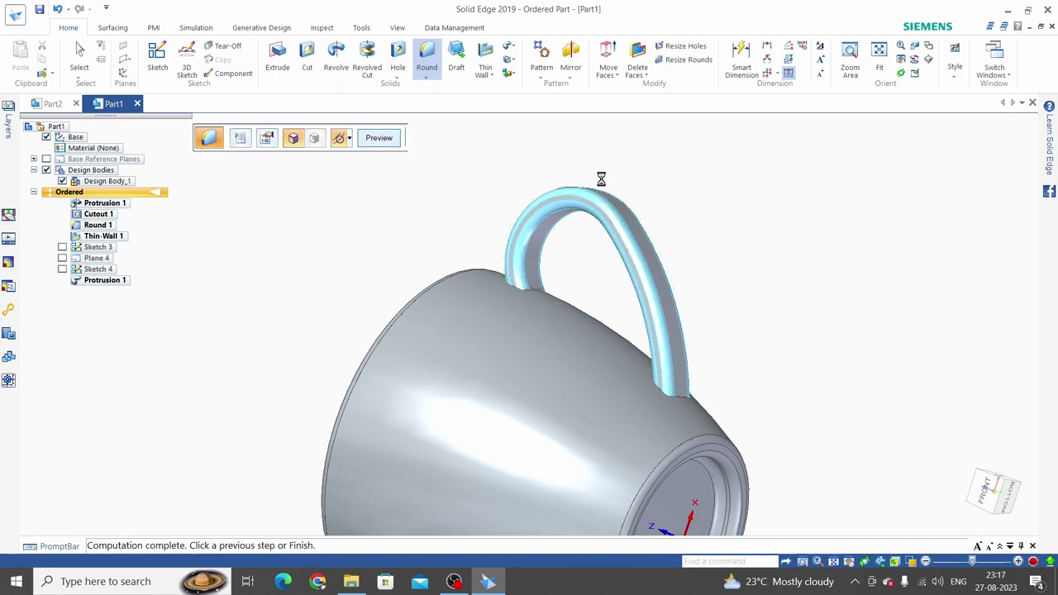
left_click(383, 138)
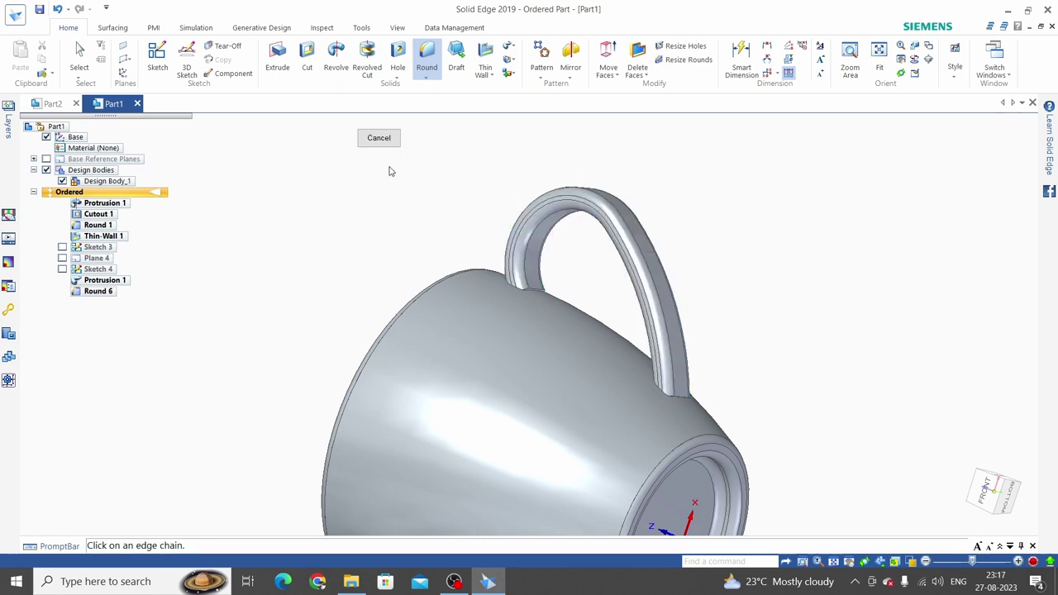
left_click(379, 139)
Step: Start a new Round and select the edges where the handle meets the mug body
key("ctrl+i")
scroll(626, 241, "up", 3)
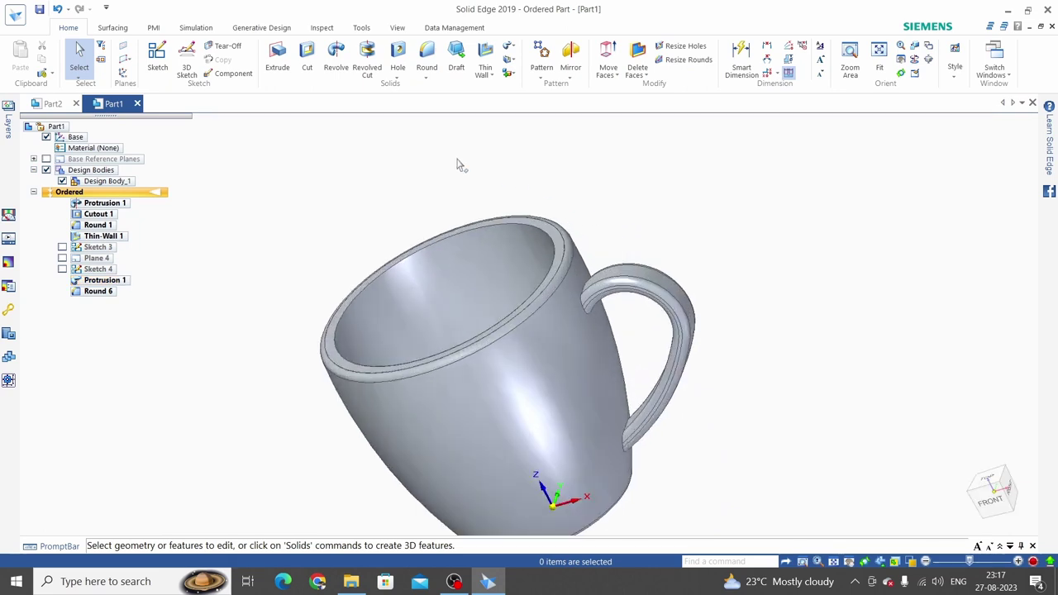
left_click(428, 80)
left_click(444, 89)
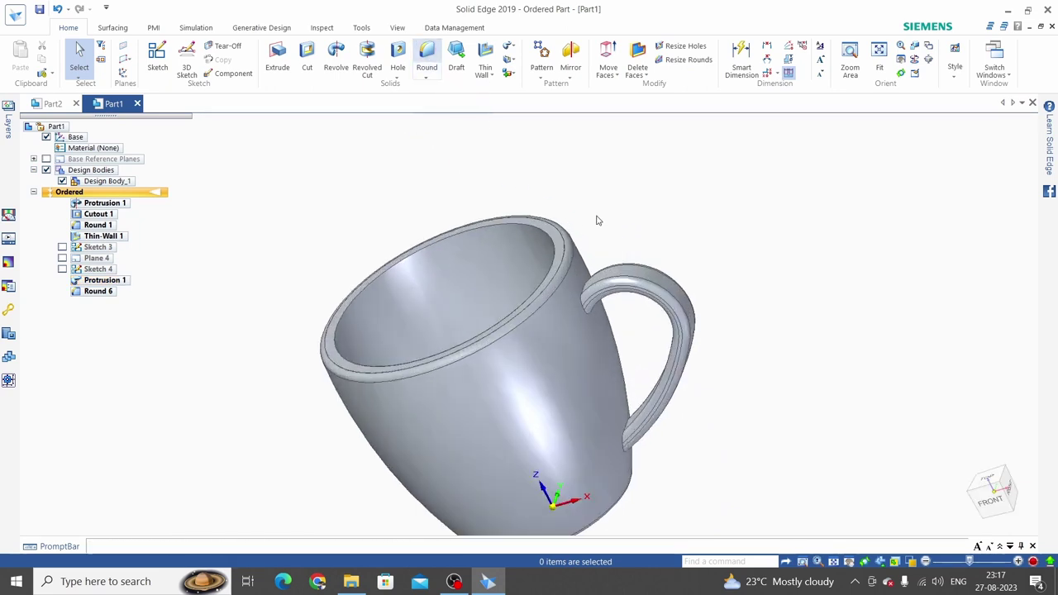
scroll(585, 284, "up", 3)
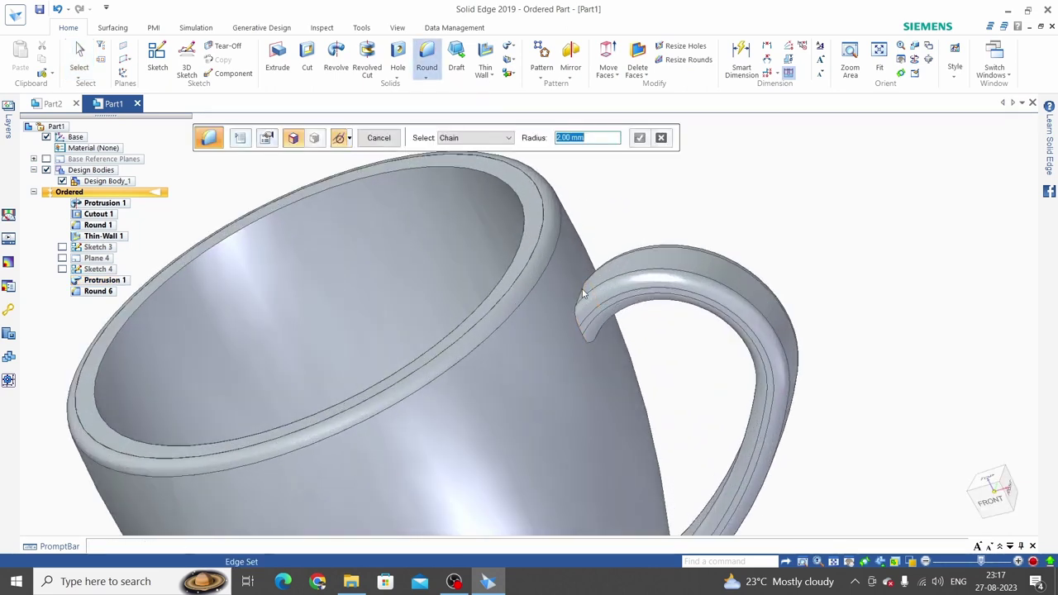
scroll(625, 218, "down", 3)
middle_click_drag(732, 314, 662, 190)
scroll(597, 329, "up", 3)
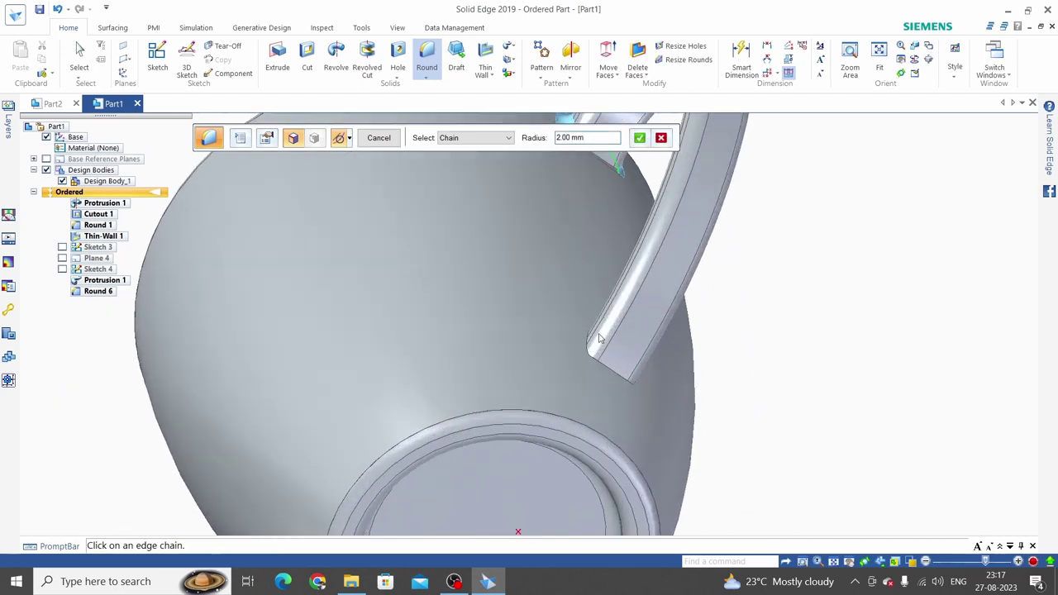
mouse_move(598, 329)
middle_mouse_down()
mouse_move(554, 325)
mouse_move(476, 246)
mouse_move(550, 261)
middle_mouse_up()
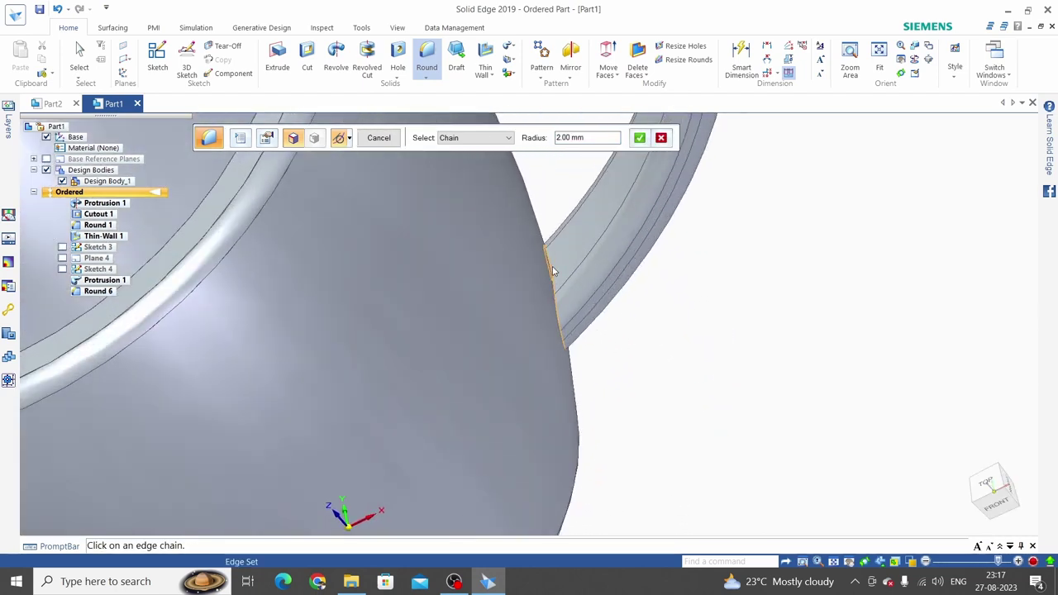
left_click(566, 296)
Step: Preview and finish the 5 mm round on both handle joints as Round 7
scroll(744, 401, "down", 3)
scroll(751, 389, "down", 2)
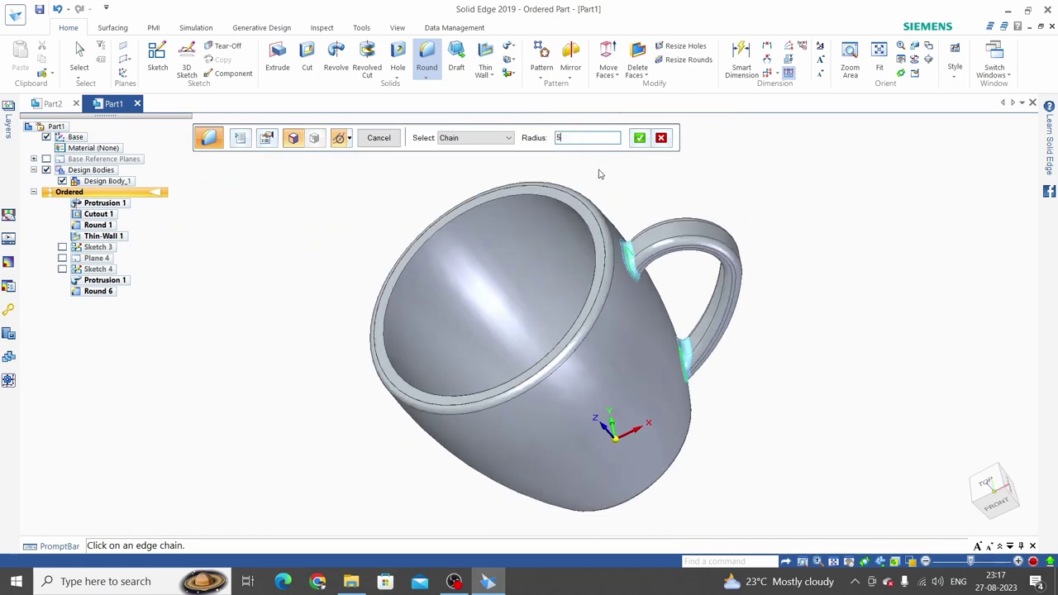
left_click(378, 139)
left_click(379, 139)
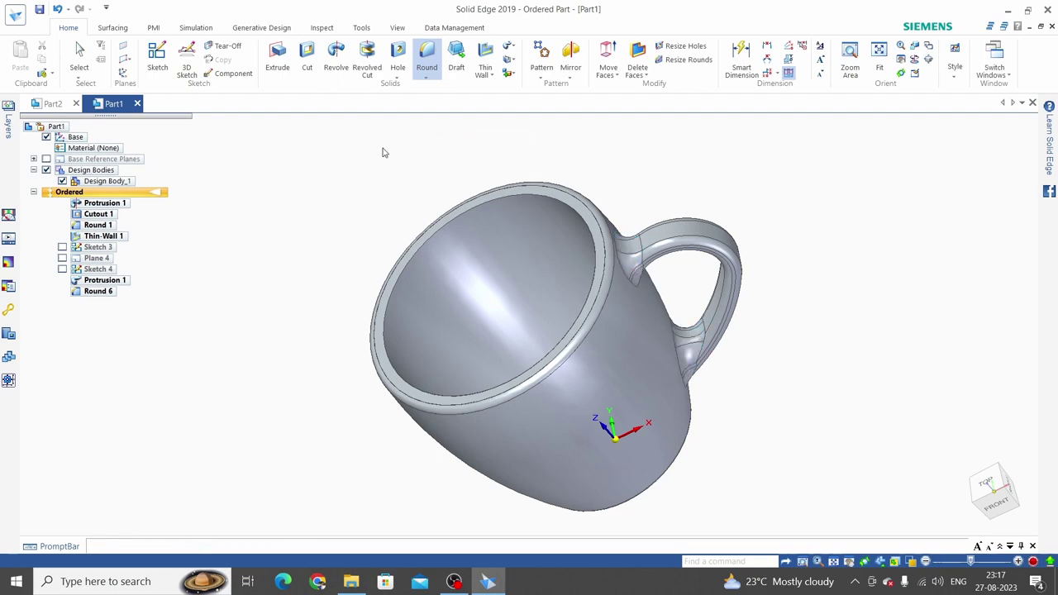
left_click(379, 139)
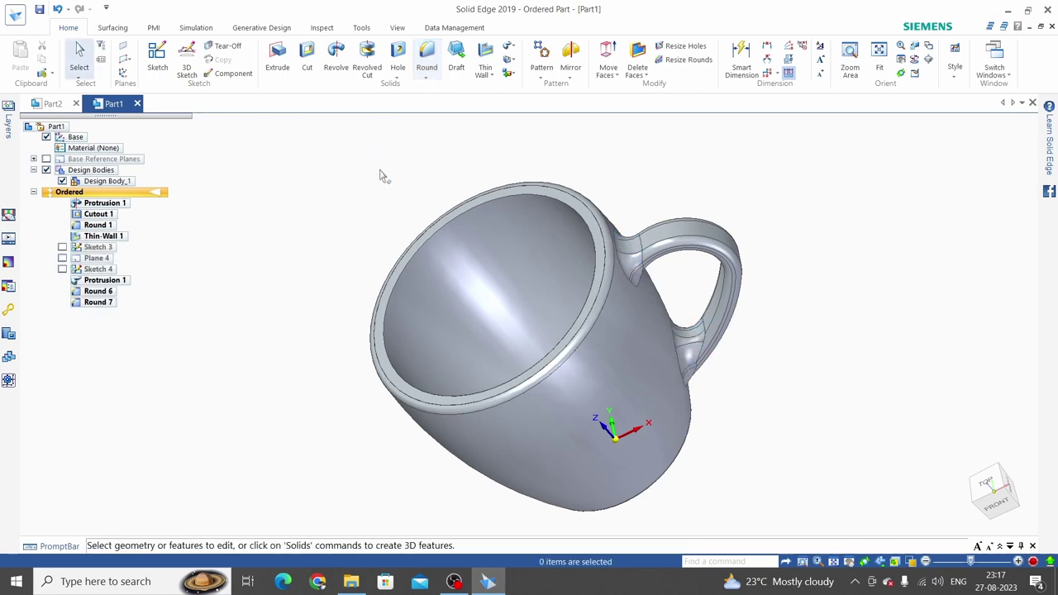